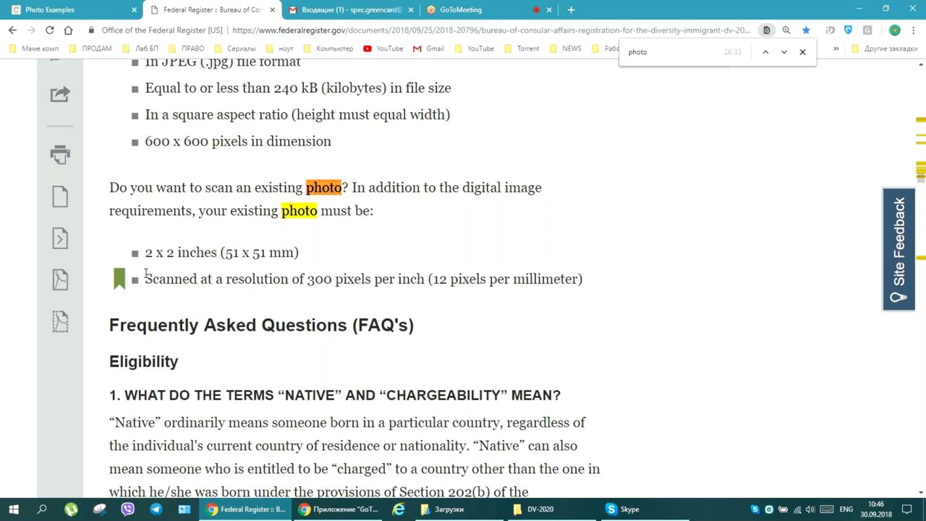
Read the requirements for scanning an existing photo and the FAQ answer about sending photographs to someone else for scanning.
{"action": "scroll", "coordinate": [145, 272], "scroll_direction": "down", "scroll_amount": 1}
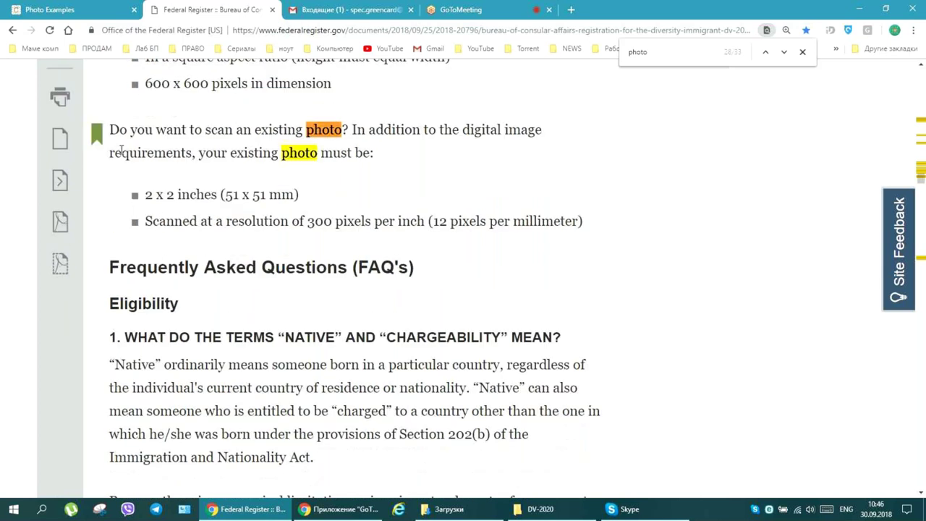
{"action": "scroll", "coordinate": [121, 151], "scroll_direction": "down", "scroll_amount": 1}
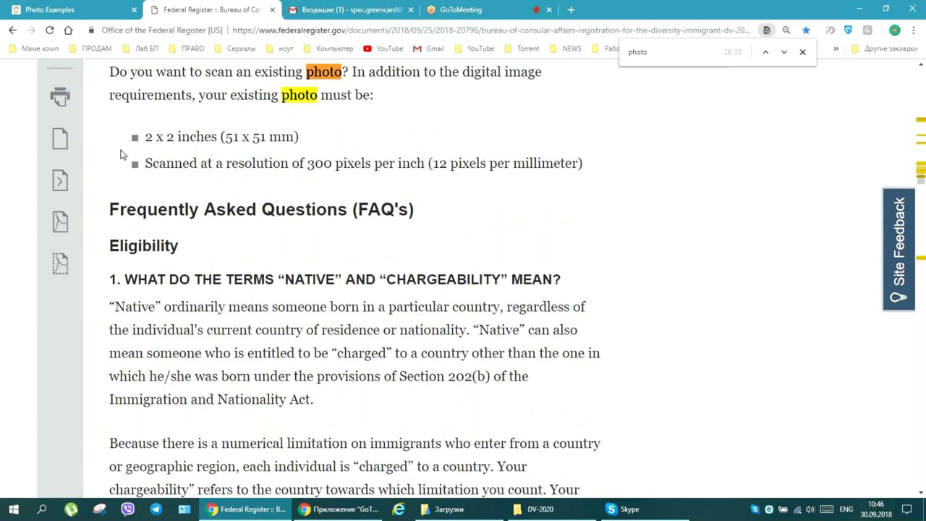
{"action": "scroll", "coordinate": [120, 154], "scroll_direction": "down", "scroll_amount": 2}
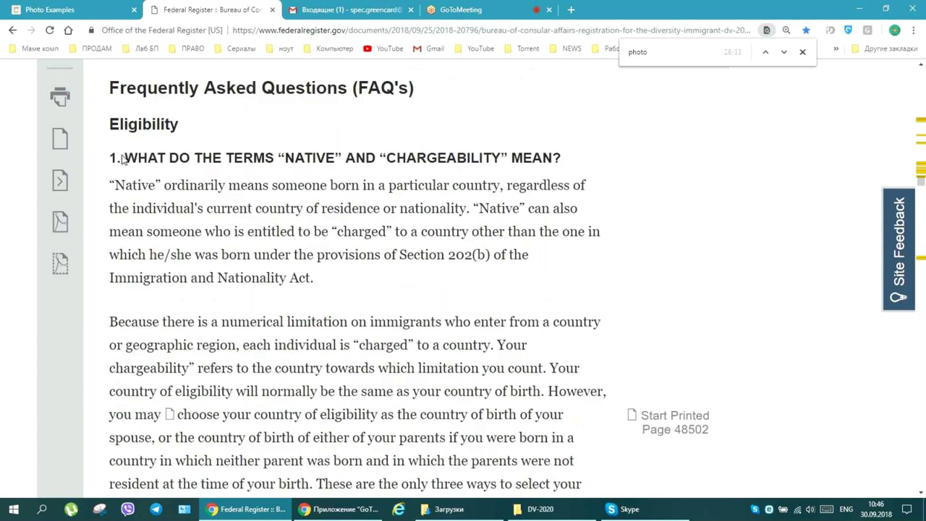
{"action": "scroll", "coordinate": [123, 159], "scroll_direction": "down", "scroll_amount": 20}
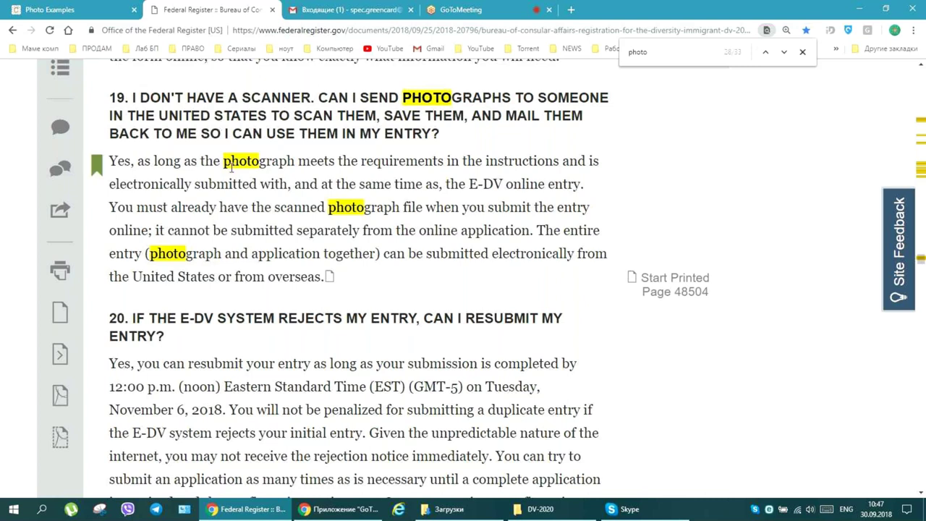
{"action": "scroll", "coordinate": [231, 165], "scroll_direction": "down", "scroll_amount": 1}
{"action": "scroll", "coordinate": [231, 165], "scroll_direction": "up", "scroll_amount": 1}
Switch to the Photo Examples page and view its Acceptable Visa Photos at 150 % zoom.
{"action": "left_click", "coordinate": [65, 11]}
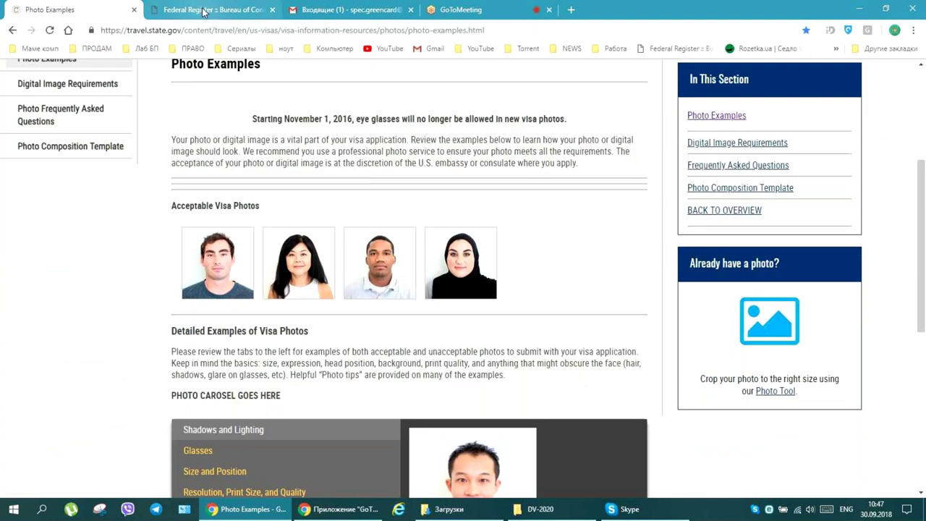
{"action": "scroll", "coordinate": [313, 163], "scroll_direction": "up", "scroll_amount": 3}
{"action": "scroll", "coordinate": [313, 164], "scroll_direction": "up", "scroll_amount": 1}
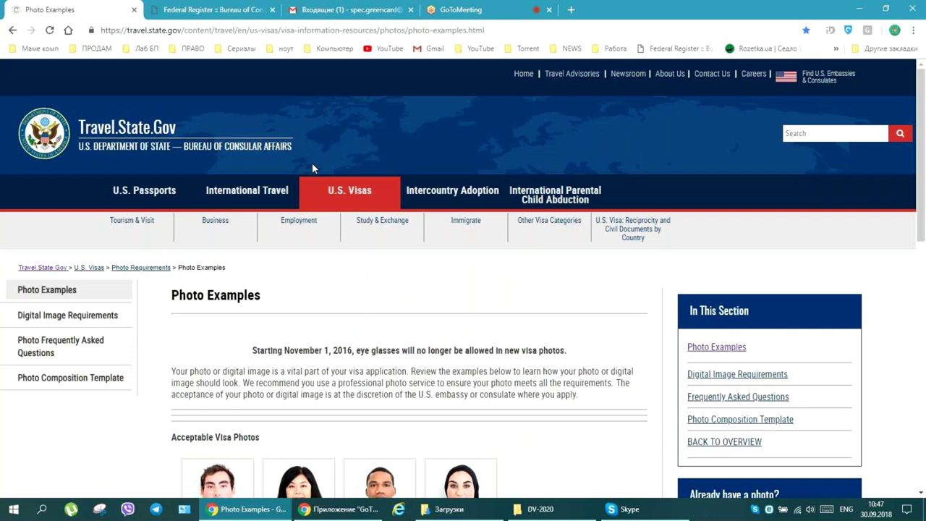
{"action": "left_click_drag", "start_coordinate": [921, 156], "coordinate": [921, 267]}
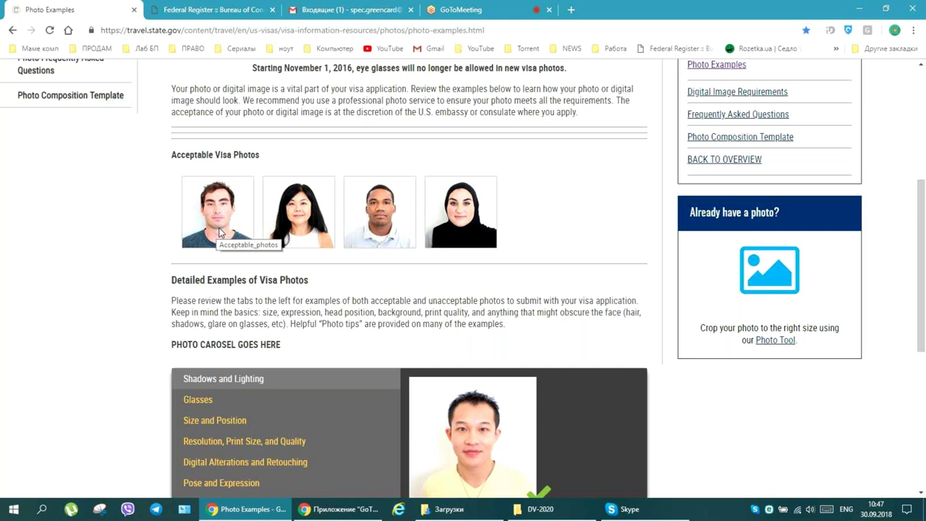
{"action": "key", "text": "ctrl+plus"}
{"action": "key", "text": "ctrl+plus"}
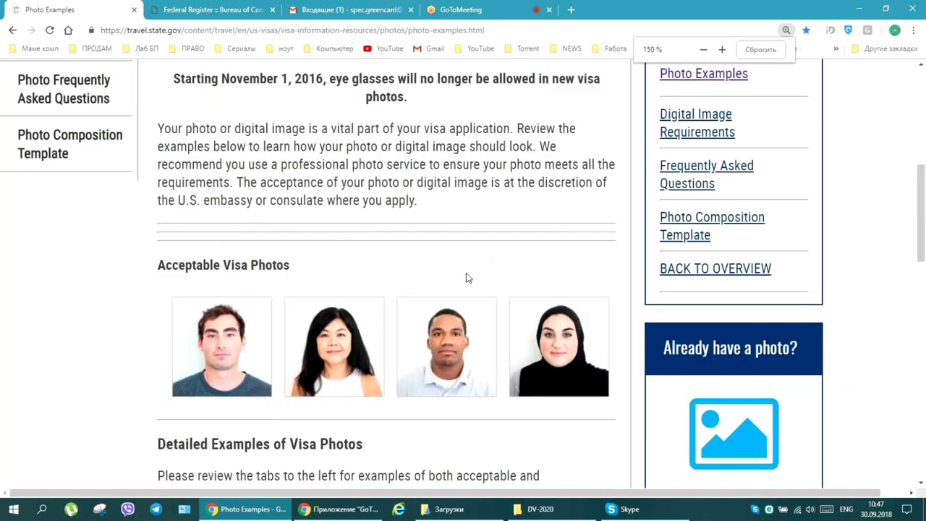
{"action": "scroll", "coordinate": [467, 278], "scroll_direction": "down", "scroll_amount": 2}
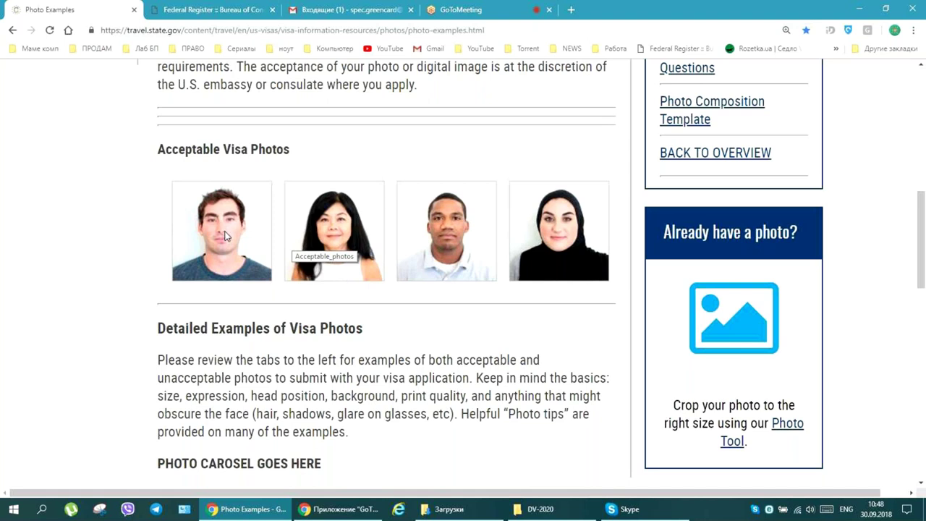
Open the acceptable visa photos image in a separate tab and enlarge it to view the two rightmost portraits.
{"action": "right_click", "coordinate": [564, 248]}
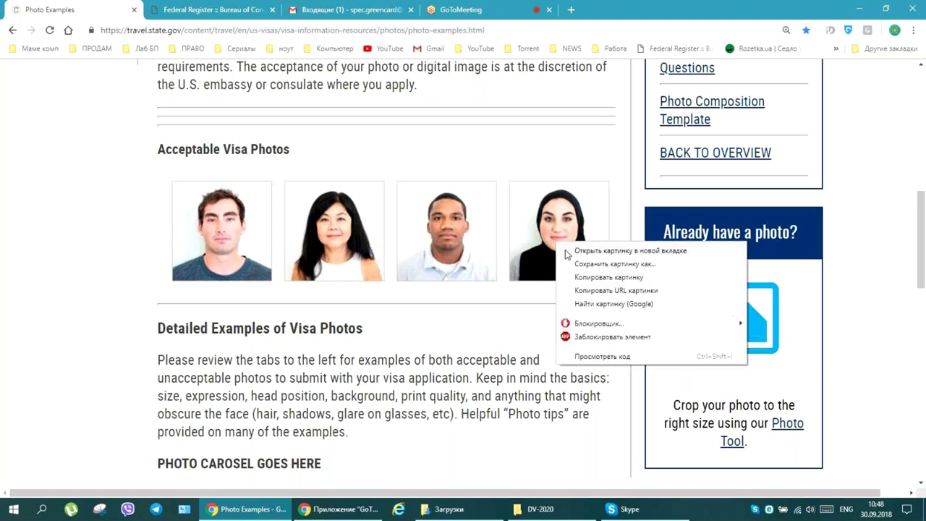
{"action": "left_click", "coordinate": [572, 254]}
{"action": "left_click", "coordinate": [230, 9]}
{"action": "scroll", "coordinate": [645, 277], "scroll_direction": "up", "scroll_amount": 8}
{"action": "left_click_drag", "start_coordinate": [483, 494], "coordinate": [921, 510]}
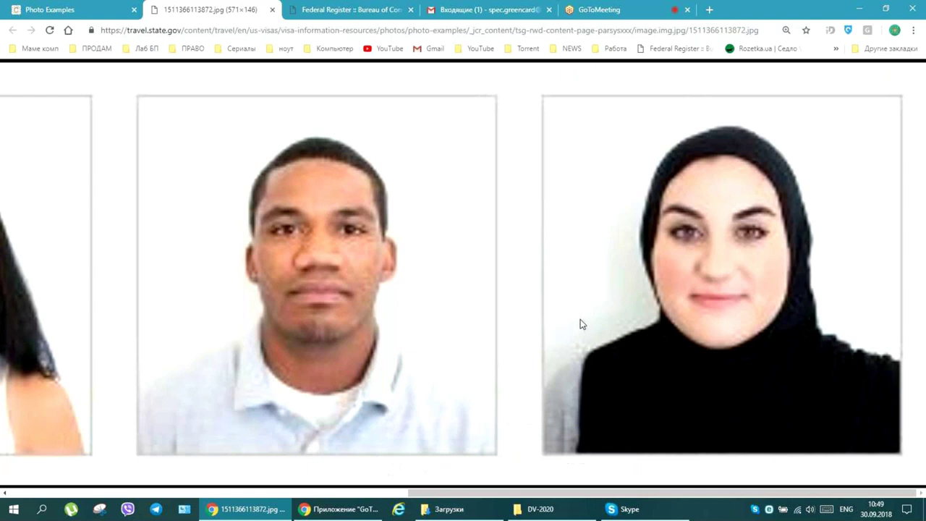
Open tallahasse-passport-photo-image30.jpeg from the DV-2020 folder and inspect the face and the background shadows up close.
{"action": "left_click", "coordinate": [551, 500]}
{"action": "left_click", "coordinate": [459, 142]}
{"action": "double_click", "coordinate": [460, 143]}
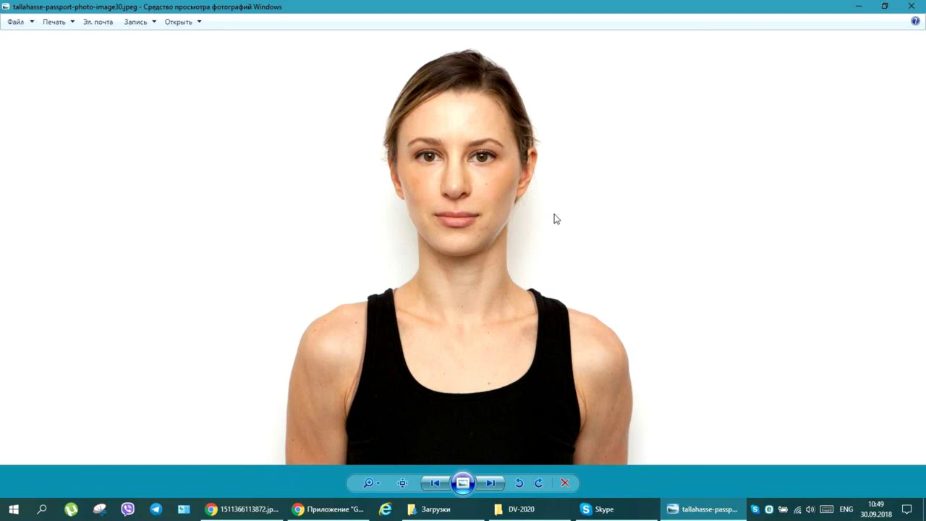
{"action": "scroll", "coordinate": [535, 171], "scroll_direction": "up", "scroll_amount": 4}
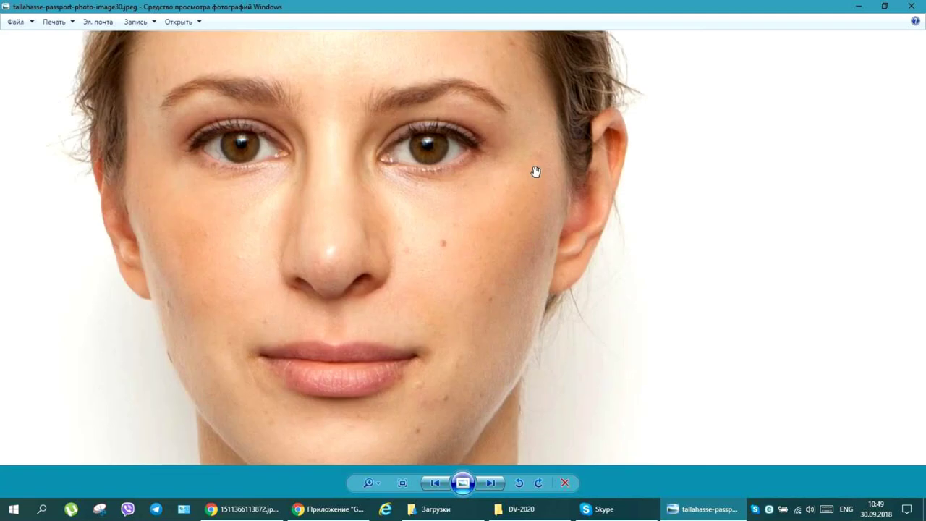
{"action": "scroll", "coordinate": [531, 185], "scroll_direction": "down", "scroll_amount": 2}
{"action": "scroll", "coordinate": [535, 202], "scroll_direction": "down", "scroll_amount": 3}
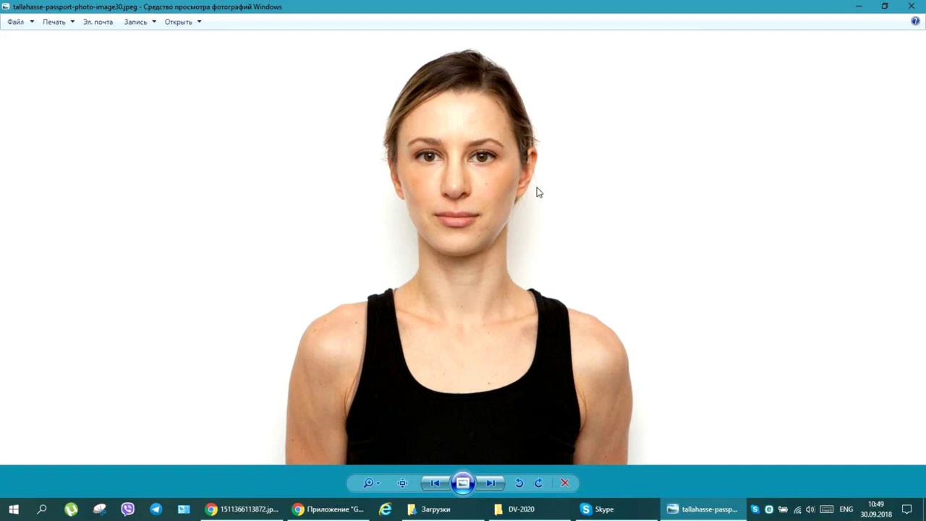
Display tallahasse-passport-photo-image31.jpg and examine the edges of the jaw, neck and shoulders up close.
{"action": "key", "text": "Right"}
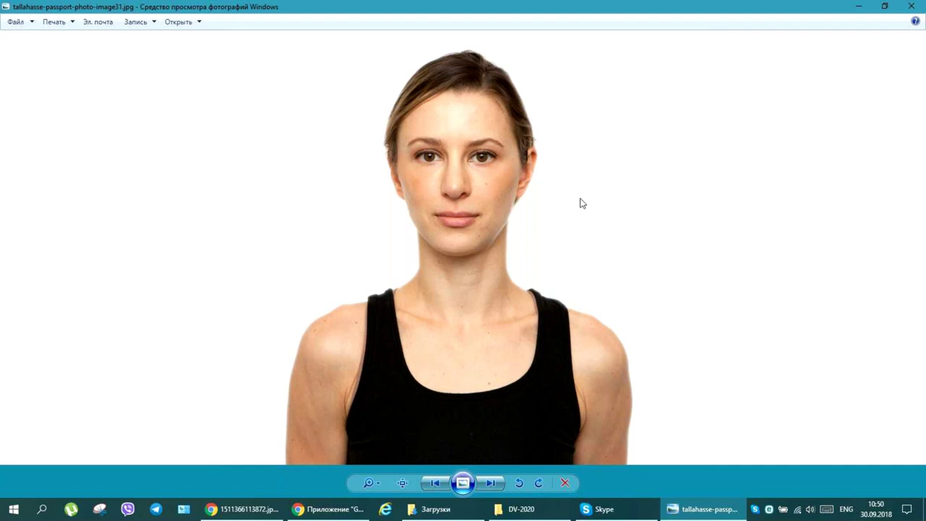
{"action": "scroll", "coordinate": [527, 184], "scroll_direction": "up", "scroll_amount": 5}
{"action": "left_click_drag", "start_coordinate": [531, 176], "coordinate": [683, 6]}
{"action": "left_click_drag", "start_coordinate": [557, 135], "coordinate": [556, 191]}
{"action": "left_click_drag", "start_coordinate": [543, 124], "coordinate": [540, 157]}
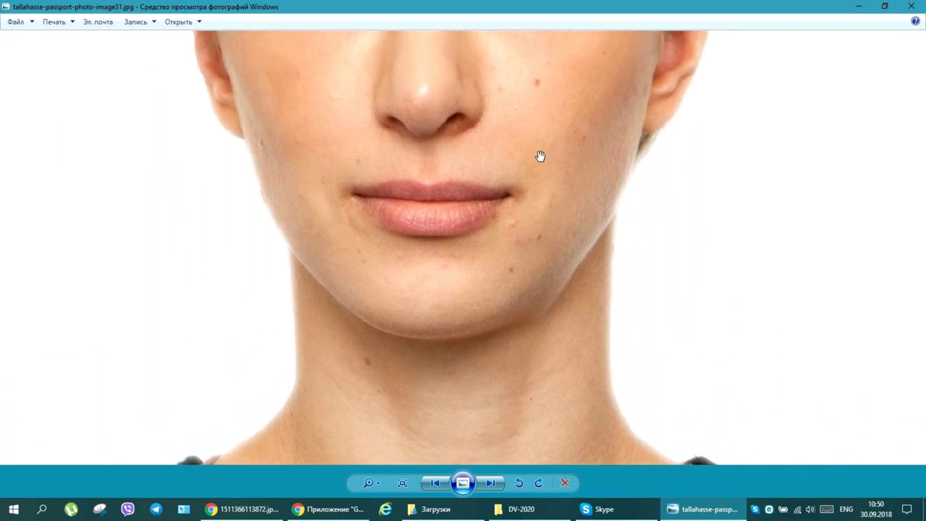
{"action": "scroll", "coordinate": [539, 157], "scroll_direction": "down", "scroll_amount": 1}
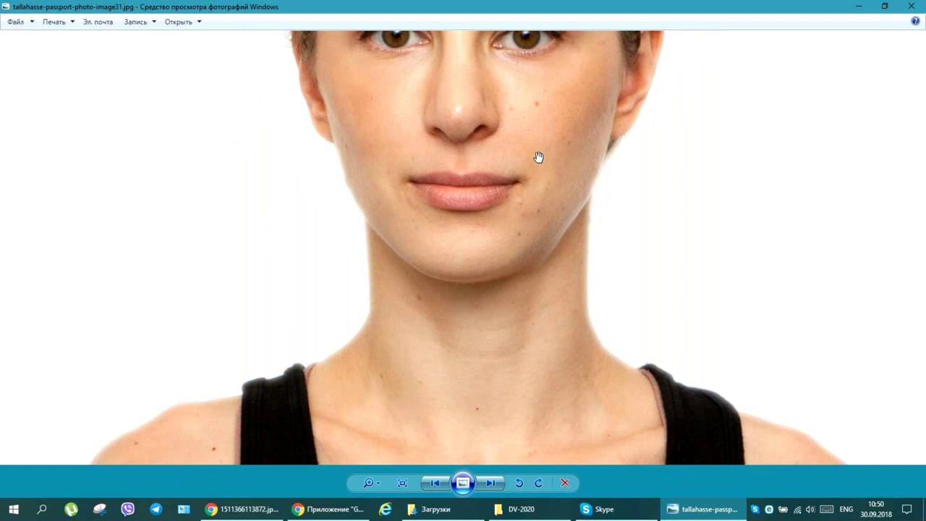
{"action": "scroll", "coordinate": [538, 157], "scroll_direction": "down", "scroll_amount": 3}
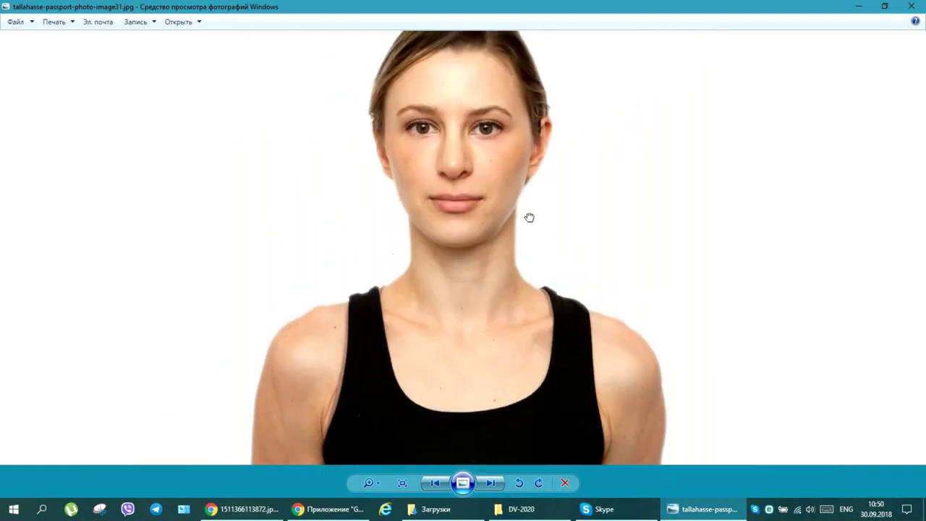
Examine the face, the hair outline and the background around the head in tallahasse-passport-photo-image31.jpg.
{"action": "scroll", "coordinate": [480, 241], "scroll_direction": "up", "scroll_amount": 2}
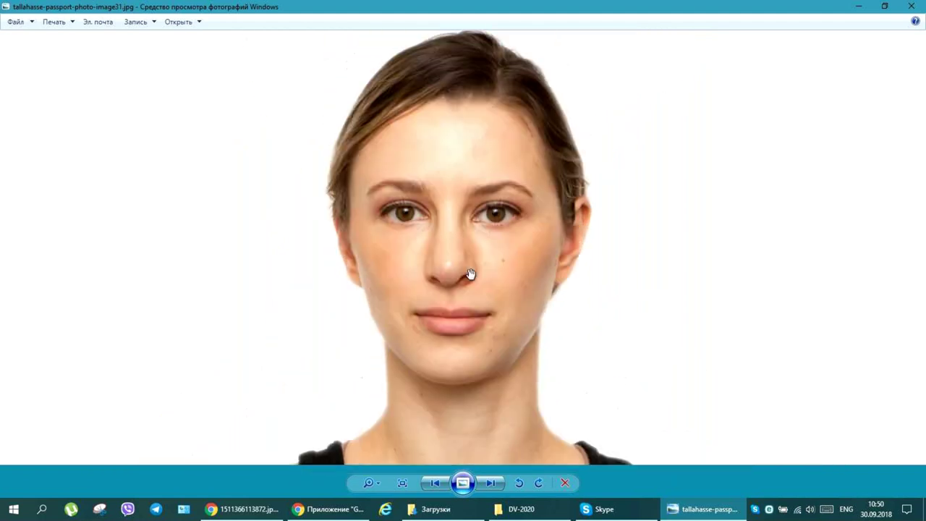
{"action": "mouse_move", "coordinate": [479, 234]}
{"action": "left_mouse_down"}
{"action": "mouse_move", "coordinate": [479, 272]}
{"action": "mouse_move", "coordinate": [481, 249]}
{"action": "left_mouse_up"}
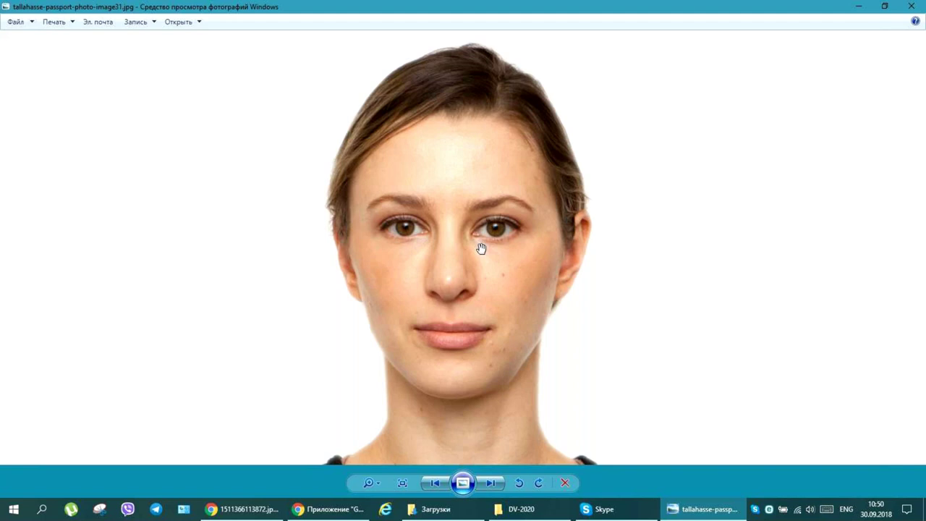
{"action": "scroll", "coordinate": [481, 249], "scroll_direction": "down", "scroll_amount": 1}
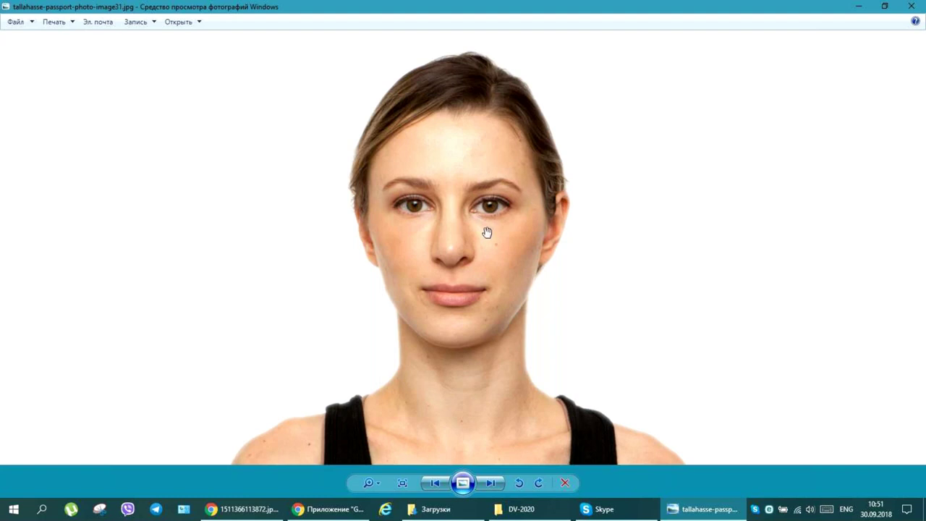
{"action": "scroll", "coordinate": [486, 231], "scroll_direction": "down", "scroll_amount": 1}
{"action": "scroll", "coordinate": [521, 85], "scroll_direction": "up", "scroll_amount": 4}
{"action": "left_click_drag", "start_coordinate": [525, 114], "coordinate": [597, 250]}
{"action": "scroll", "coordinate": [597, 250], "scroll_direction": "down", "scroll_amount": 2}
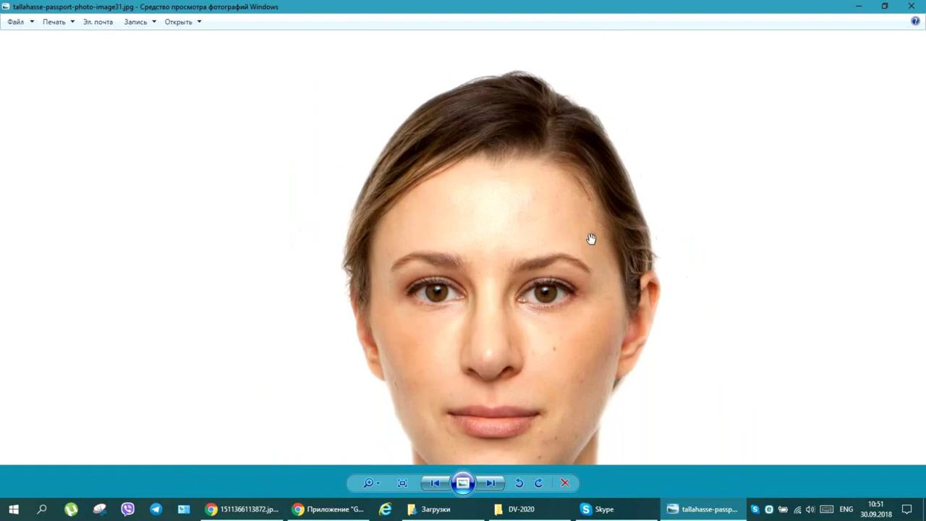
{"action": "scroll", "coordinate": [540, 175], "scroll_direction": "down", "scroll_amount": 1}
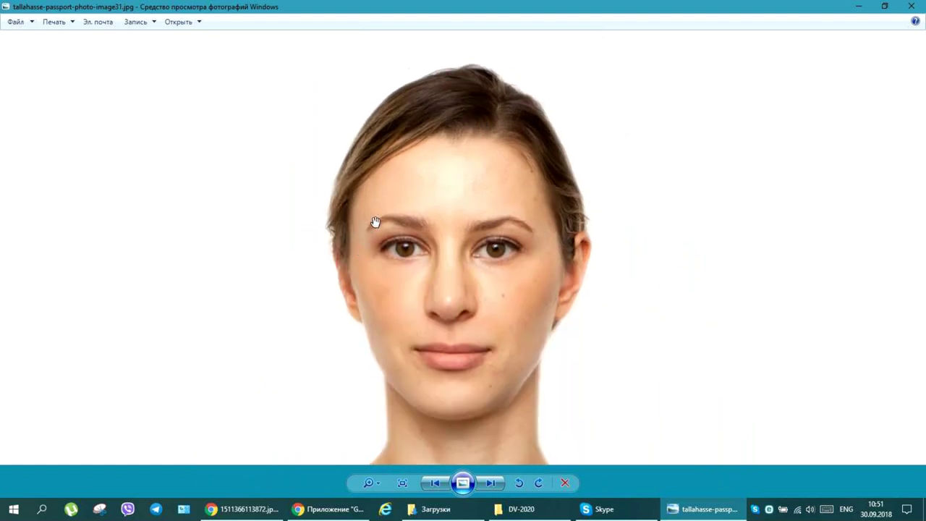
{"action": "scroll", "coordinate": [374, 223], "scroll_direction": "down", "scroll_amount": 1}
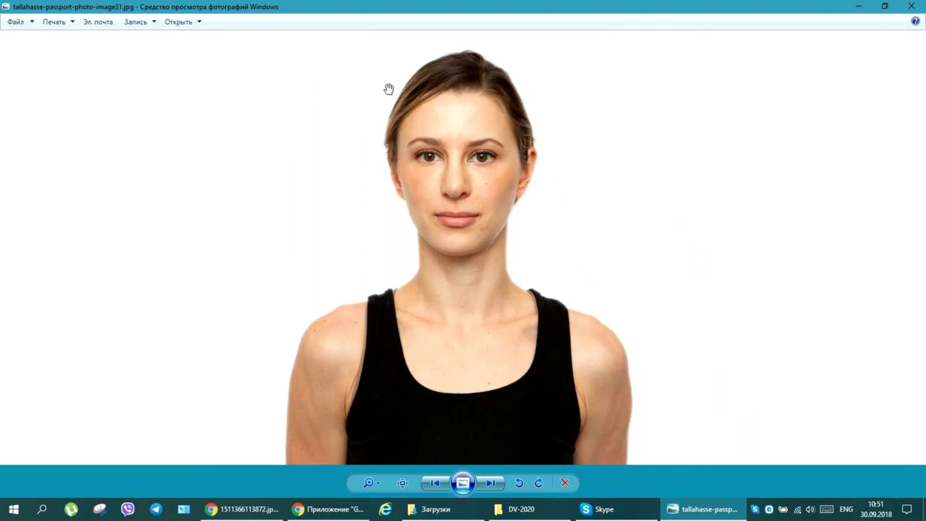
{"action": "scroll", "coordinate": [388, 88], "scroll_direction": "up", "scroll_amount": 1}
{"action": "left_click_drag", "start_coordinate": [387, 89], "coordinate": [393, 109]}
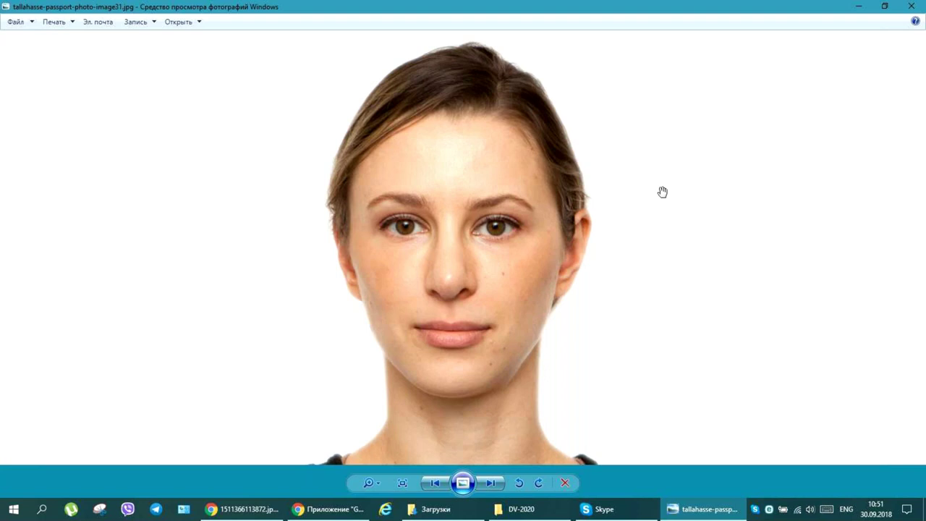
{"action": "scroll", "coordinate": [622, 194], "scroll_direction": "down", "scroll_amount": 1}
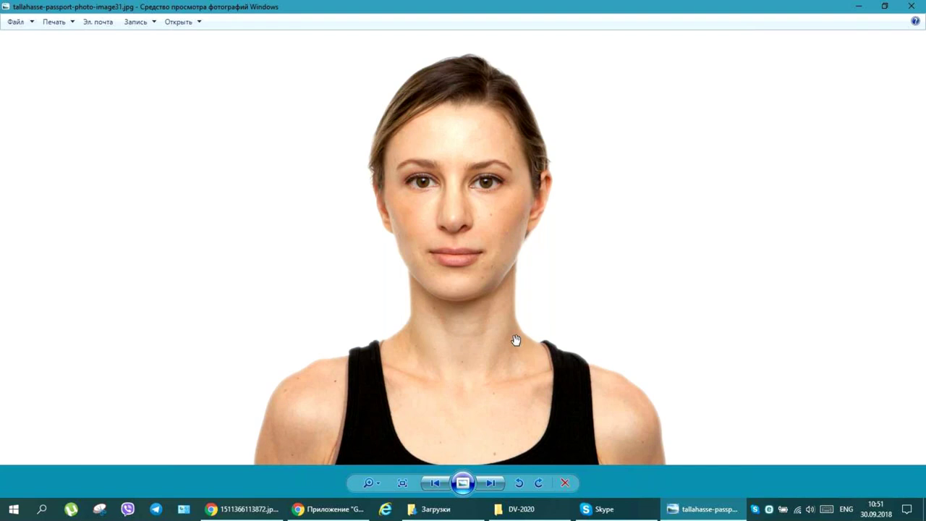
Display tallahasse-passport-photo-image32.jpg and inspect the cut-out edge around the ear and jaw up close.
{"action": "left_click", "coordinate": [490, 483]}
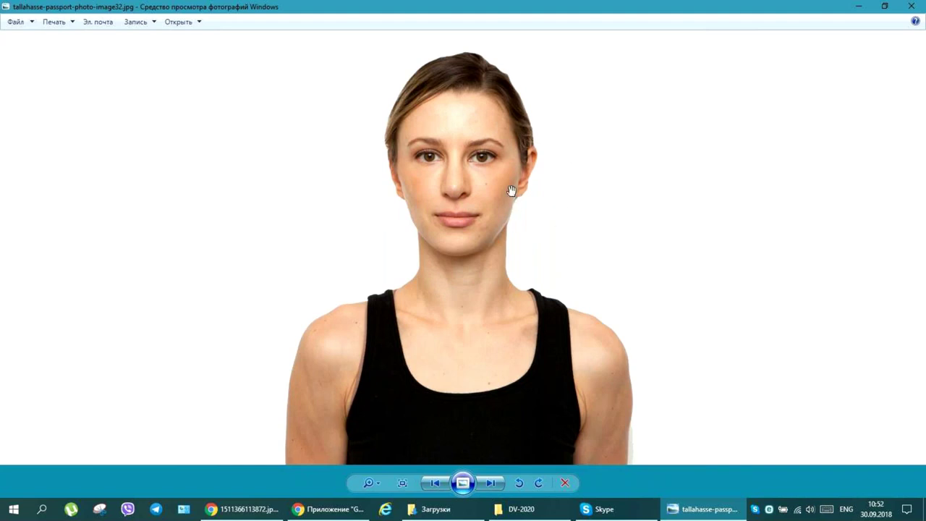
{"action": "scroll", "coordinate": [515, 194], "scroll_direction": "up", "scroll_amount": 3}
{"action": "left_click_drag", "start_coordinate": [653, 198], "coordinate": [637, 275]}
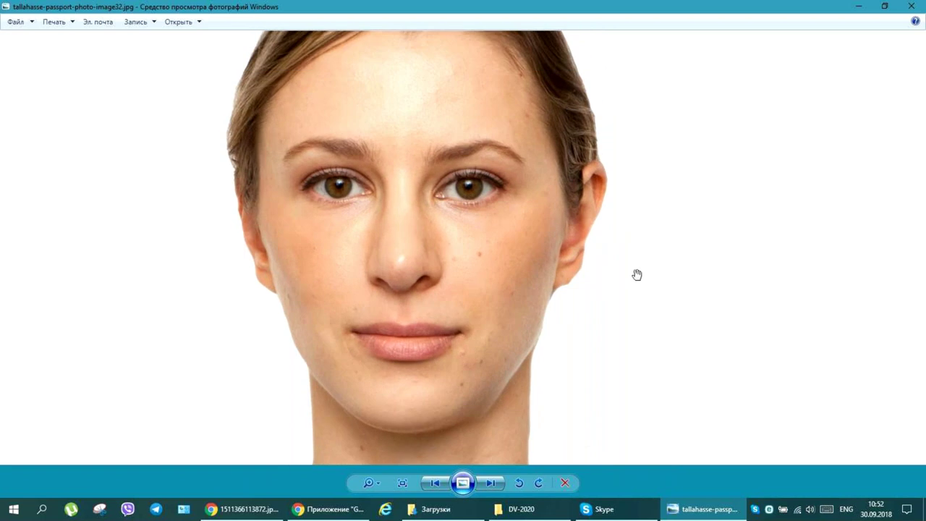
{"action": "mouse_move", "coordinate": [636, 275]}
{"action": "left_mouse_down"}
{"action": "mouse_move", "coordinate": [634, 311]}
{"action": "mouse_move", "coordinate": [632, 263]}
{"action": "left_mouse_up"}
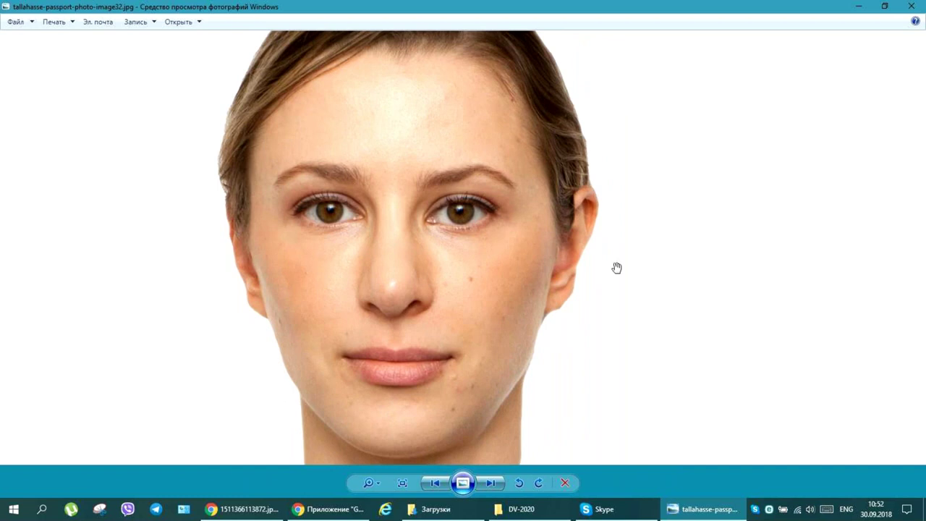
{"action": "scroll", "coordinate": [551, 321], "scroll_direction": "up", "scroll_amount": 3}
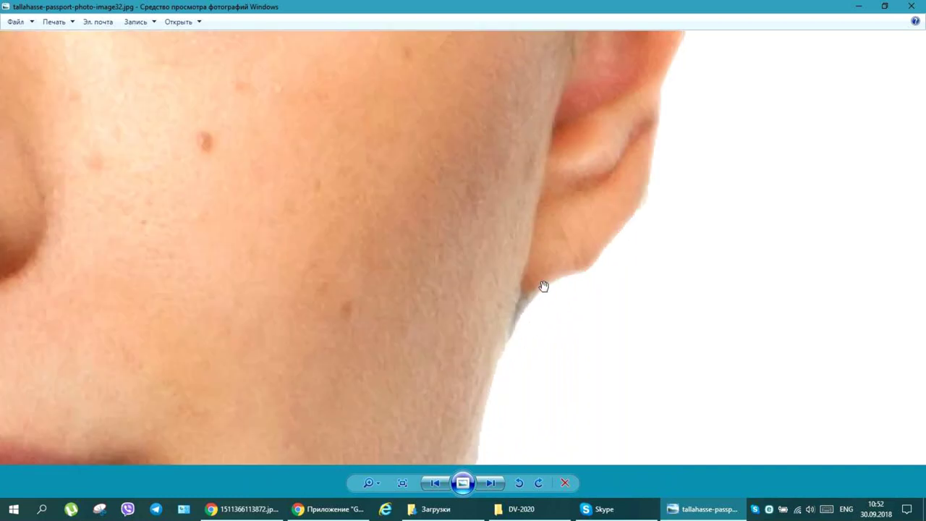
{"action": "scroll", "coordinate": [545, 286], "scroll_direction": "down", "scroll_amount": 4}
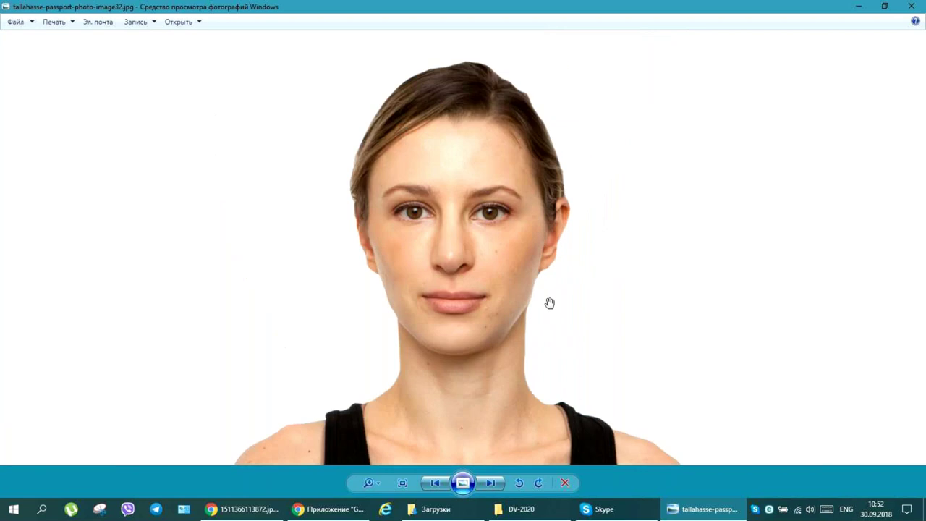
Inspect the hair outline in tallahasse-passport-photo-image32.jpg and compare the whole photo with tallahasse-passport-photo-image31.jpg.
{"action": "scroll", "coordinate": [564, 105], "scroll_direction": "up", "scroll_amount": 3}
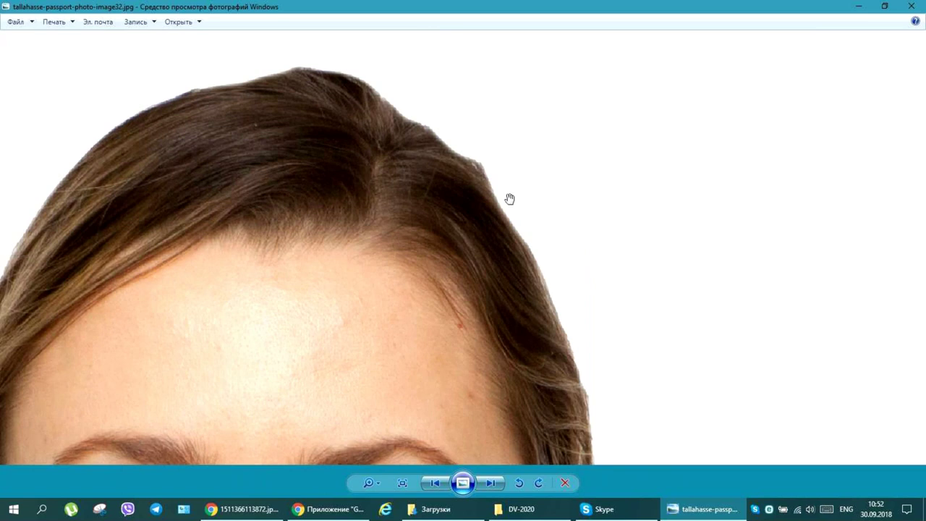
{"action": "scroll", "coordinate": [509, 196], "scroll_direction": "down", "scroll_amount": 3}
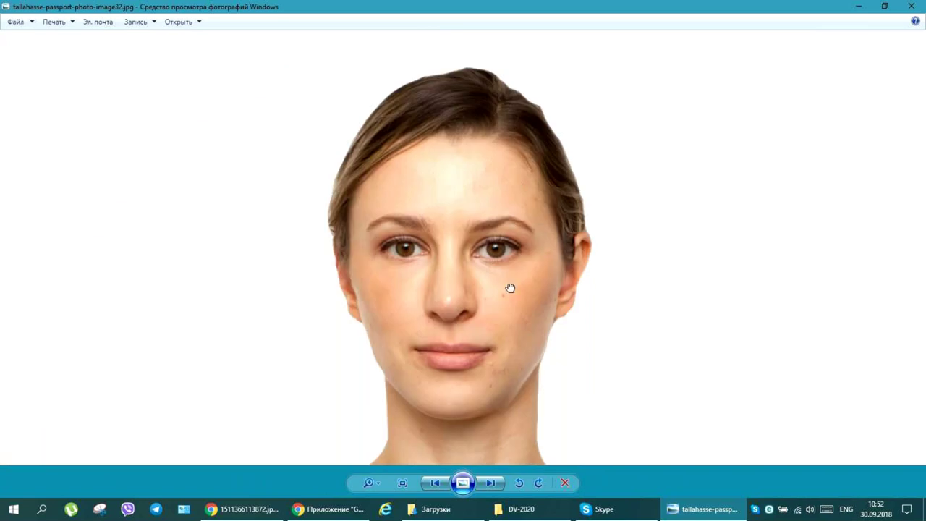
{"action": "scroll", "coordinate": [509, 264], "scroll_direction": "down", "scroll_amount": 3}
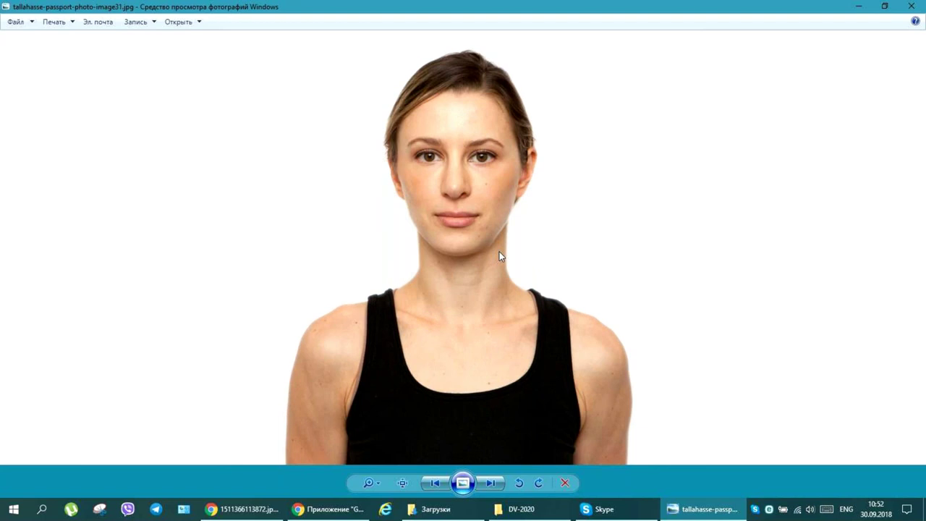
{"action": "key", "text": "Right"}
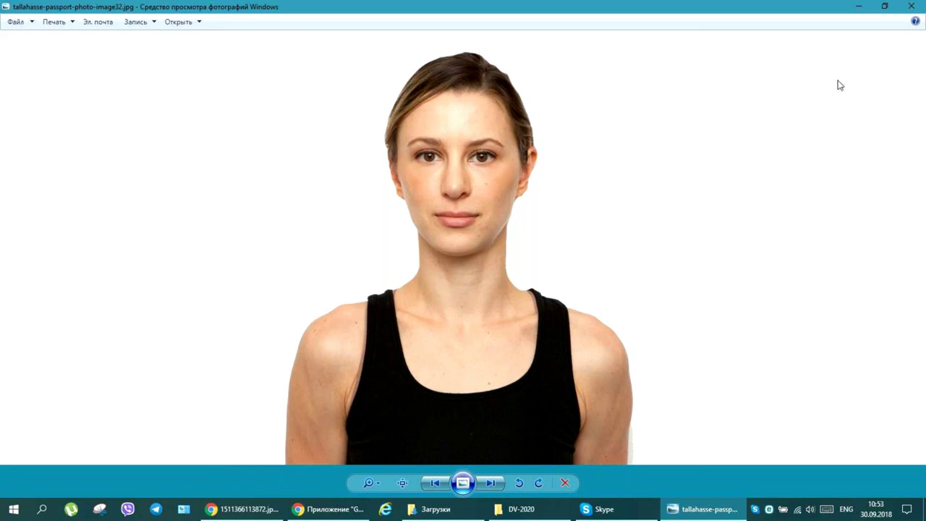
Close the portrait preview and the enlarged 1511366113872.jpg page, and return to the four acceptable portraits on the Photo Examples page.
{"action": "left_click", "coordinate": [917, 6]}
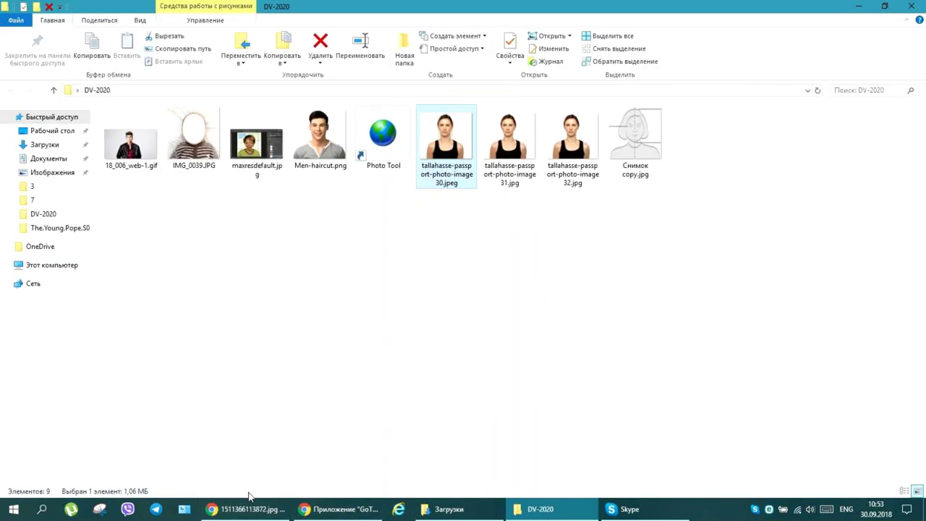
{"action": "left_click", "coordinate": [248, 509]}
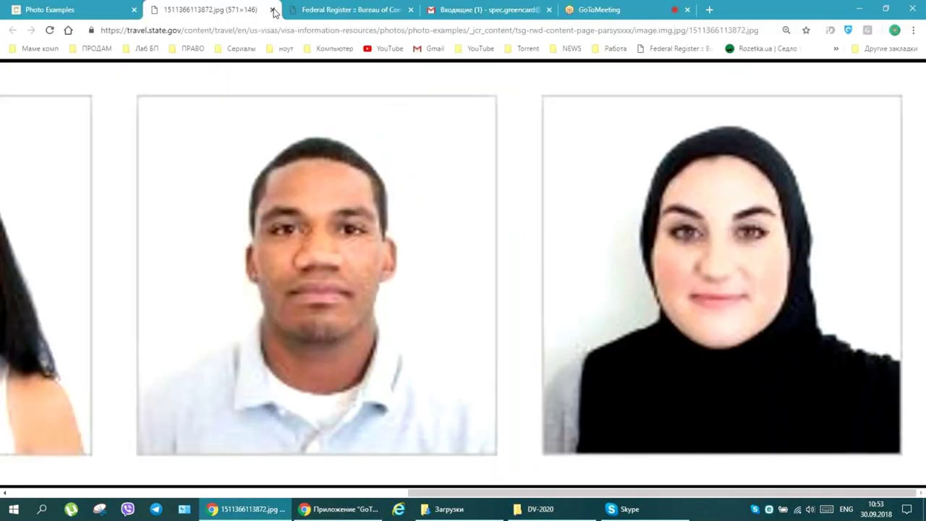
{"action": "left_click", "coordinate": [274, 10]}
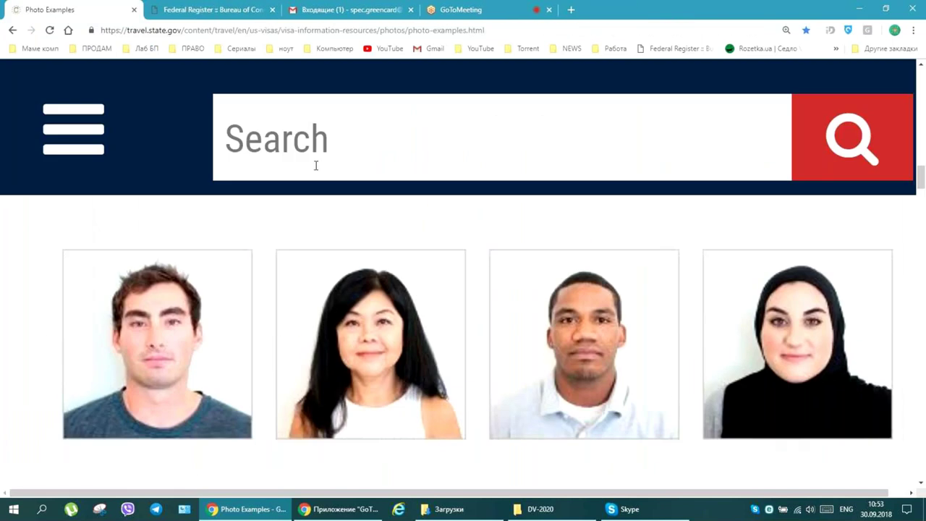
{"action": "scroll", "coordinate": [316, 166], "scroll_direction": "down", "scroll_amount": 3}
{"action": "scroll", "coordinate": [433, 217], "scroll_direction": "up", "scroll_amount": 2}
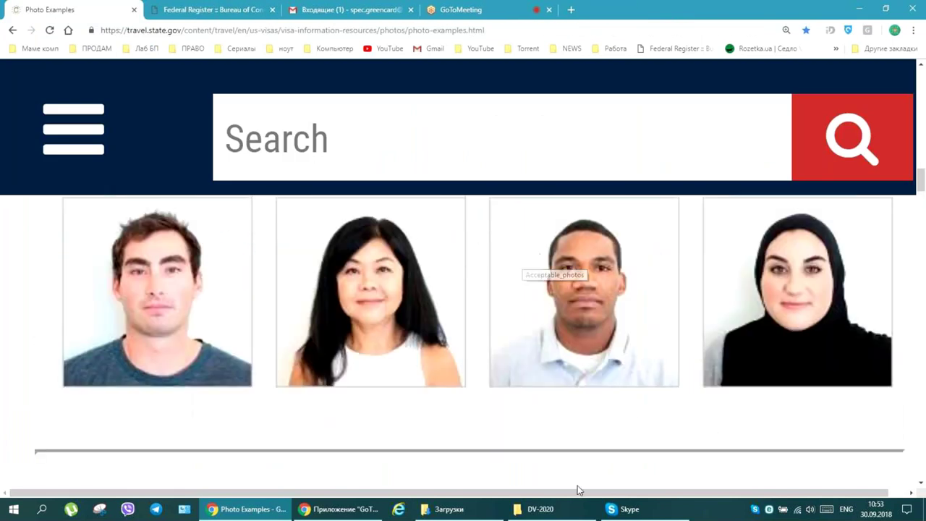
Open Снимок copy.jpg from the DV-2020 folder and examine the head-position diagram.
{"action": "left_click", "coordinate": [554, 509]}
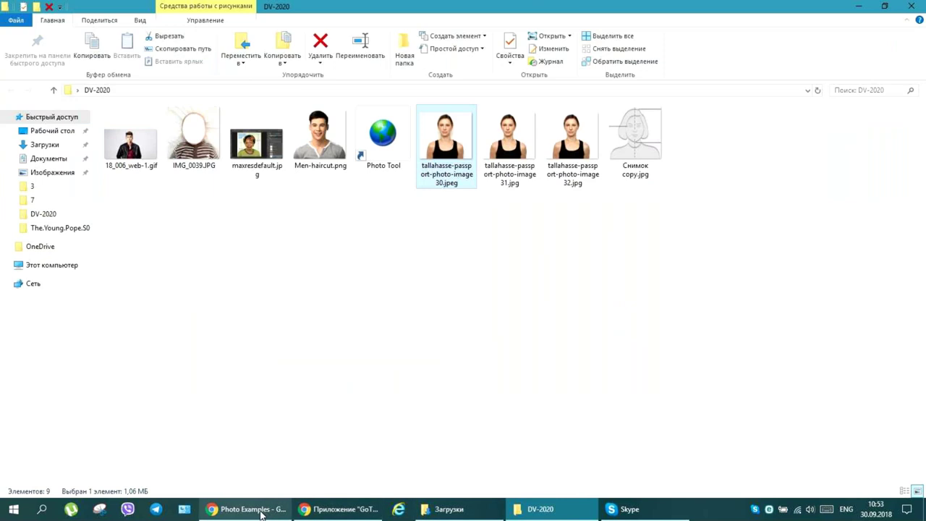
{"action": "left_click", "coordinate": [641, 142]}
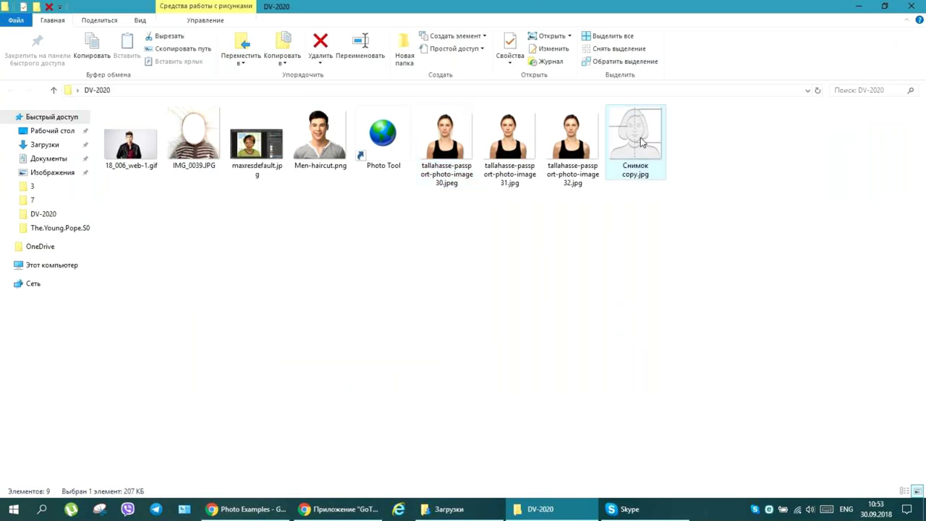
{"action": "double_click", "coordinate": [641, 143]}
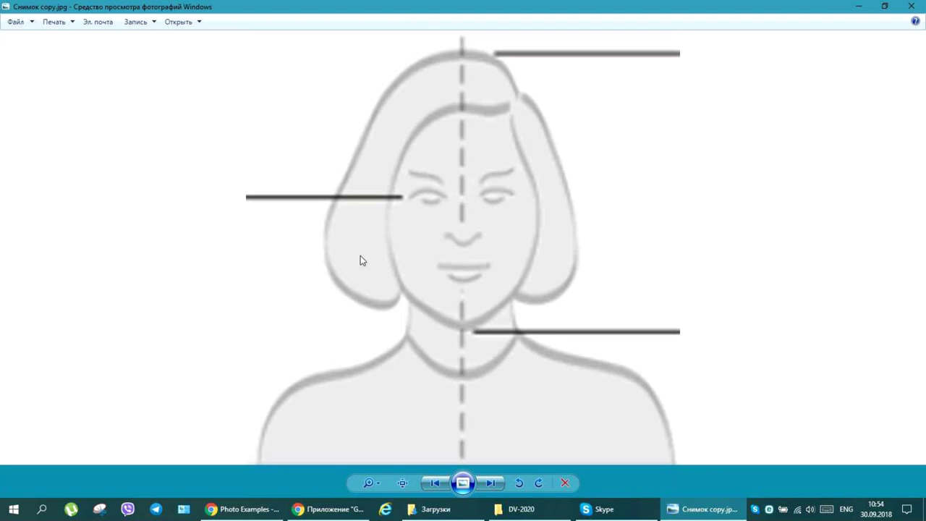
Return to the Photo Examples page, reduce it to 200%, and read the Detailed Examples of Visa Photos through the first Shadows and Lighting example.
{"action": "left_click", "coordinate": [248, 508]}
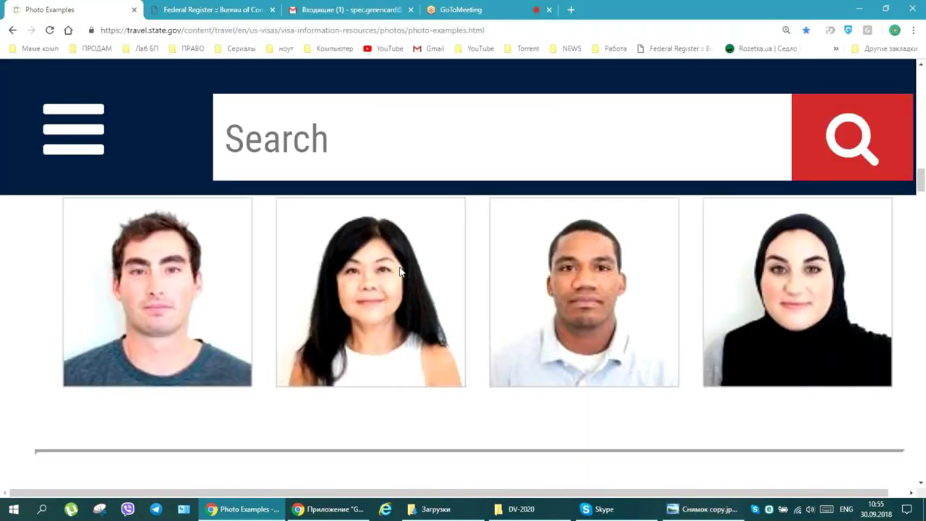
{"action": "scroll", "coordinate": [401, 250], "scroll_direction": "down", "scroll_amount": 6}
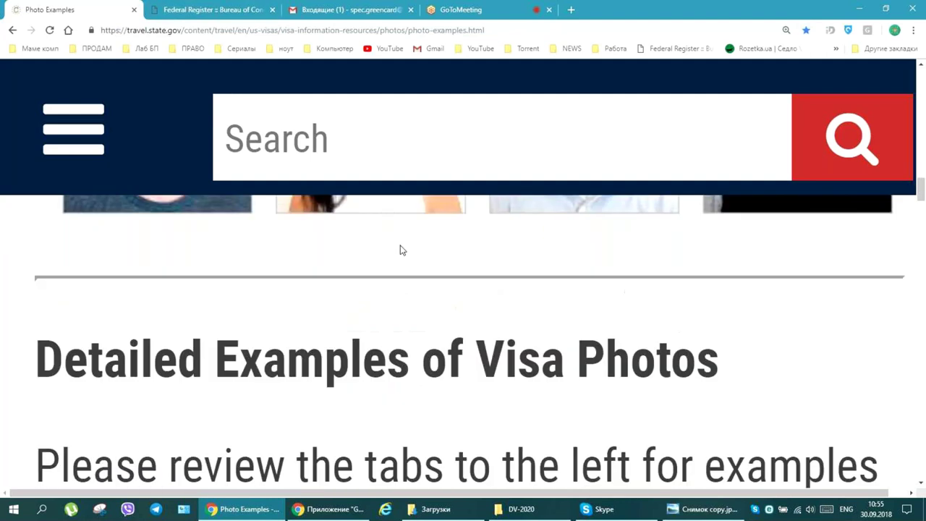
{"action": "key", "text": "ctrl+minus"}
{"action": "key", "text": "ctrl+minus"}
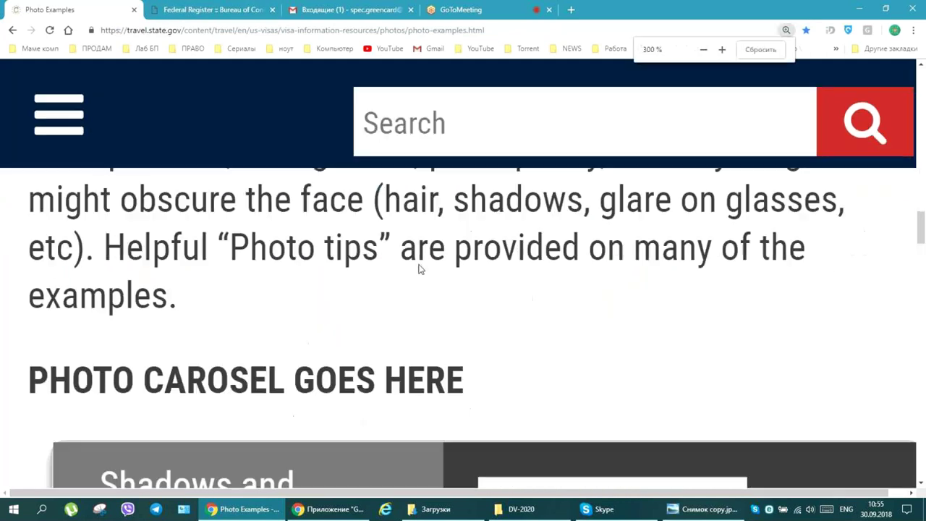
{"action": "key", "text": "ctrl+minus"}
{"action": "scroll", "coordinate": [480, 268], "scroll_direction": "down", "scroll_amount": 3}
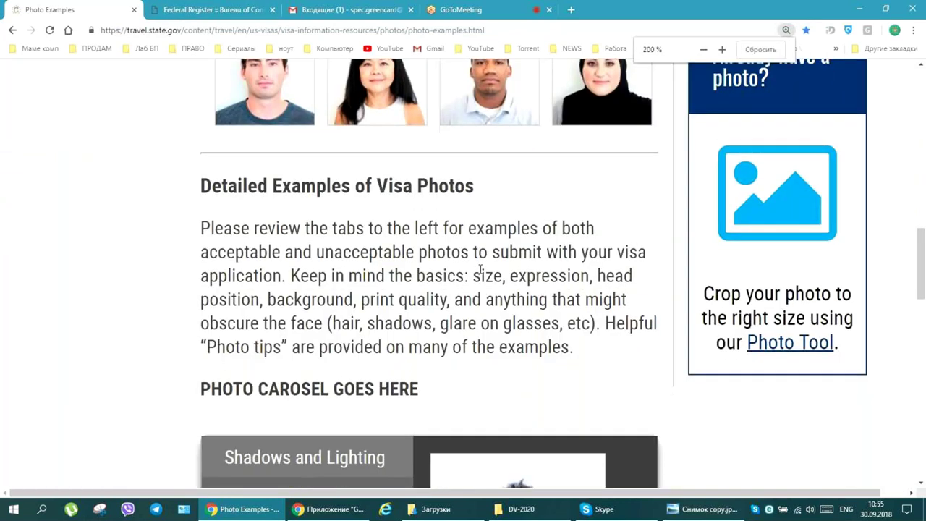
{"action": "scroll", "coordinate": [481, 263], "scroll_direction": "up", "scroll_amount": 2}
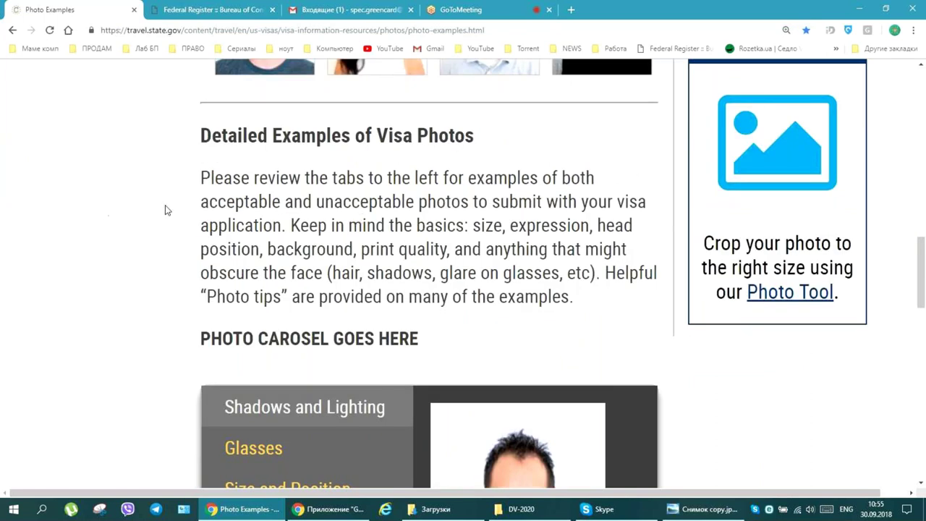
{"action": "scroll", "coordinate": [180, 210], "scroll_direction": "down", "scroll_amount": 1}
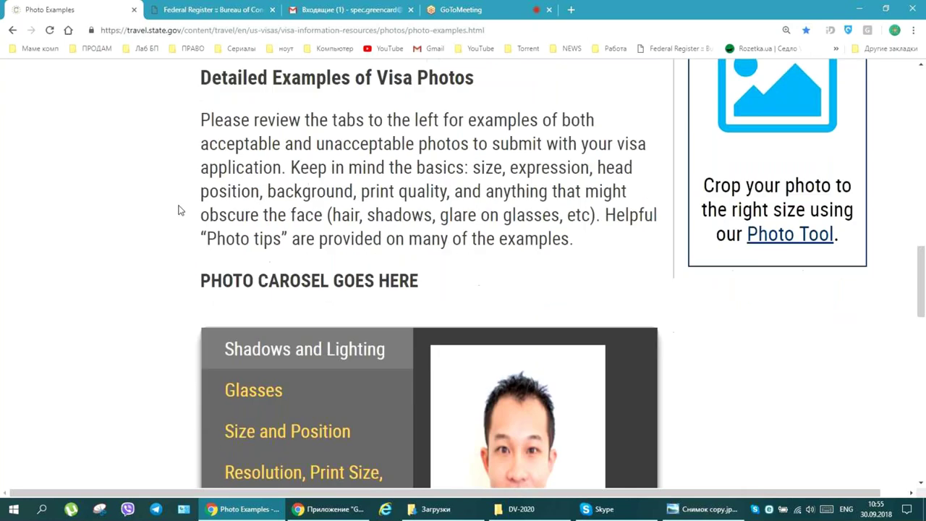
{"action": "scroll", "coordinate": [180, 210], "scroll_direction": "down", "scroll_amount": 1}
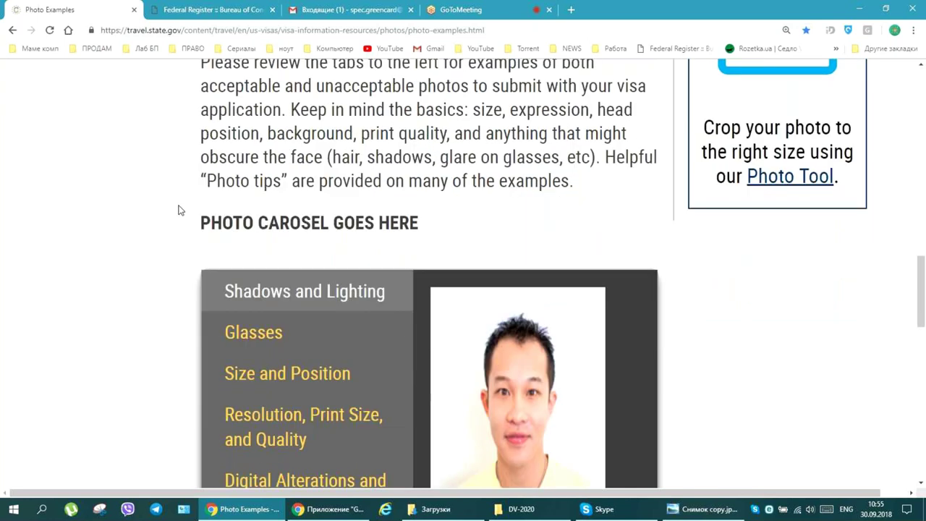
{"action": "scroll", "coordinate": [707, 222], "scroll_direction": "down", "scroll_amount": 3}
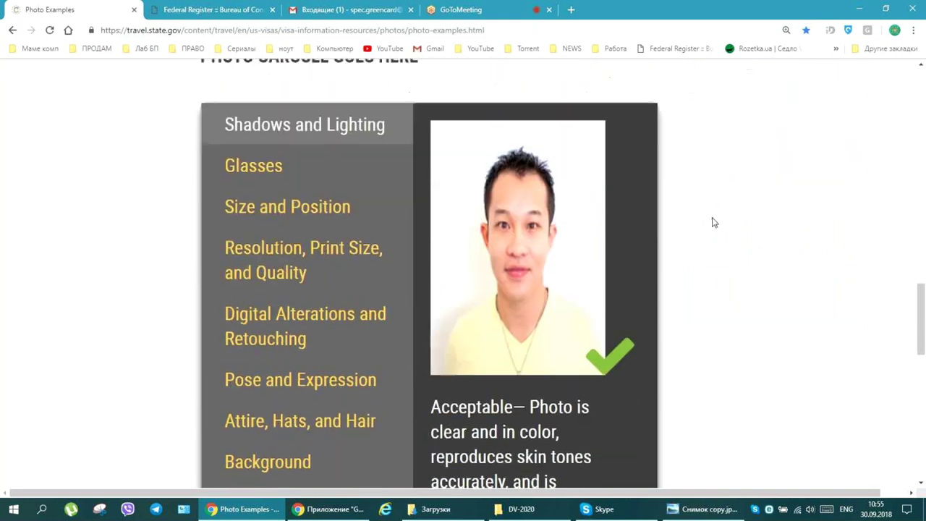
{"action": "scroll", "coordinate": [713, 217], "scroll_direction": "down", "scroll_amount": 1}
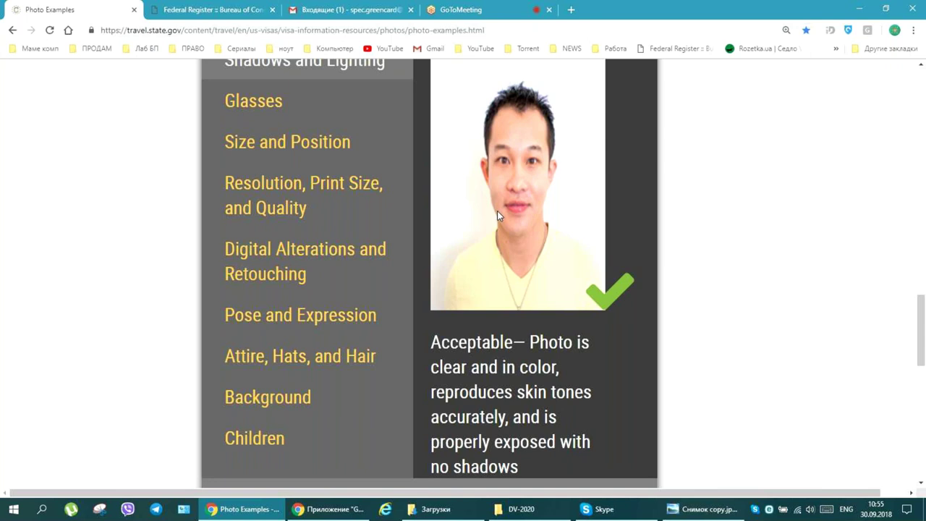
Reset the page zoom and examine the whole Shadows and Lighting carousel with its category list and sample thumbnails.
{"action": "left_click", "coordinate": [786, 30]}
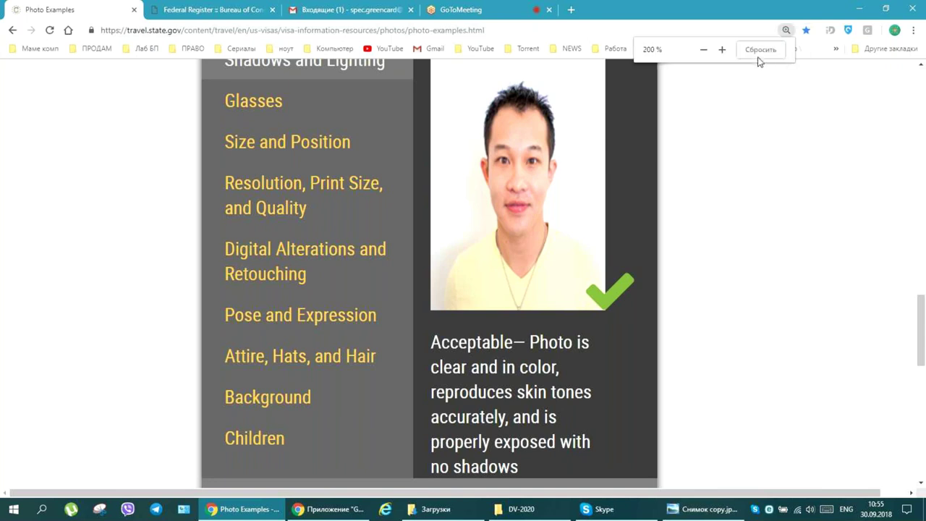
{"action": "left_click", "coordinate": [758, 50]}
{"action": "scroll", "coordinate": [673, 217], "scroll_direction": "up", "scroll_amount": 2}
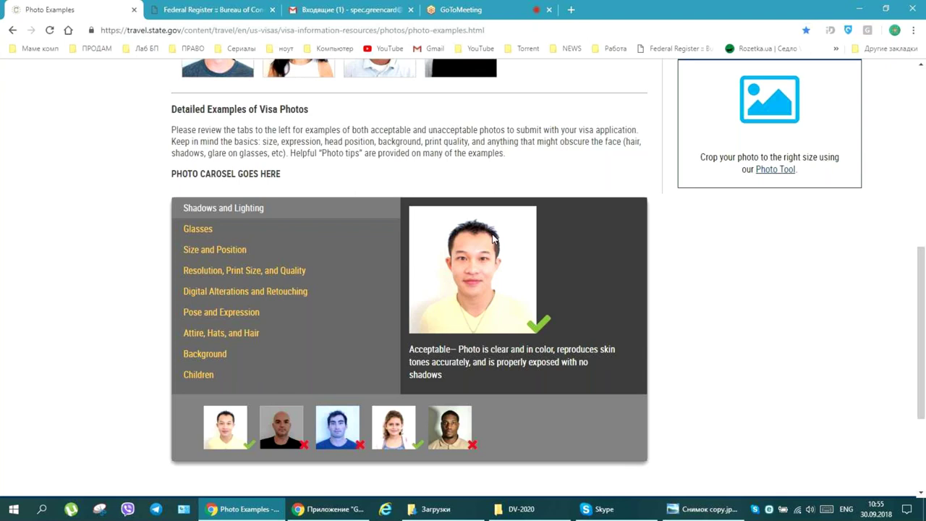
{"action": "scroll", "coordinate": [627, 277], "scroll_direction": "down", "scroll_amount": 1}
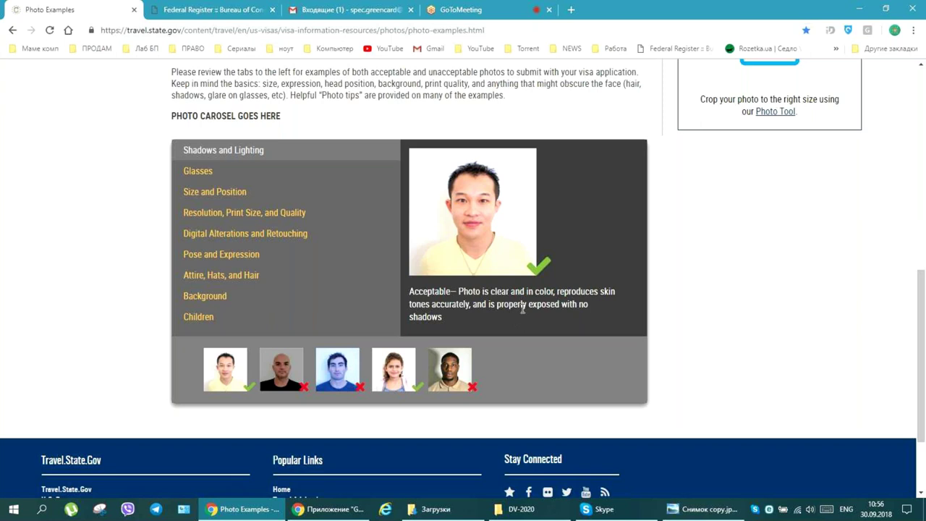
Enlarge the page to 150% and inspect the first acceptable Shadows and Lighting portrait together with its caption.
{"action": "key", "text": "ctrl+plus"}
{"action": "key", "text": "ctrl+plus"}
{"action": "key", "text": "ctrl+plus"}
{"action": "key", "text": "ctrl+plus"}
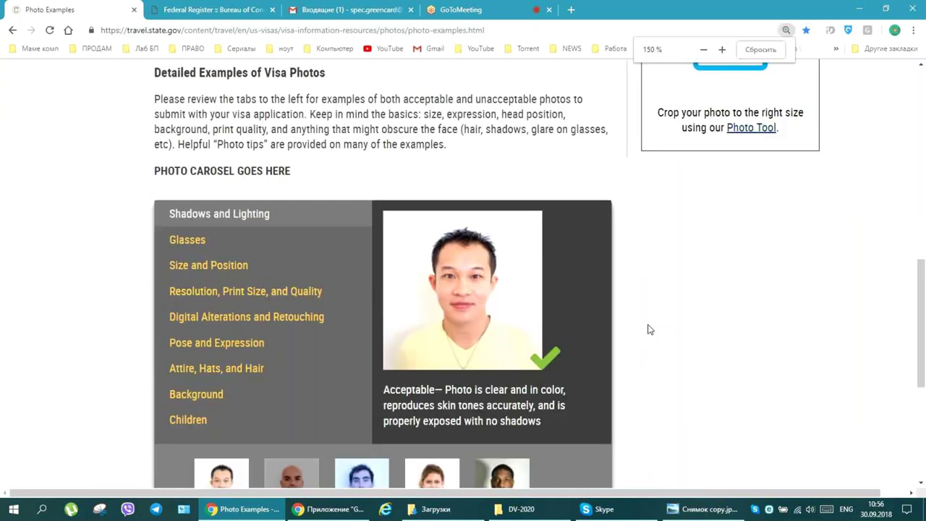
{"action": "key", "text": "ctrl+minus"}
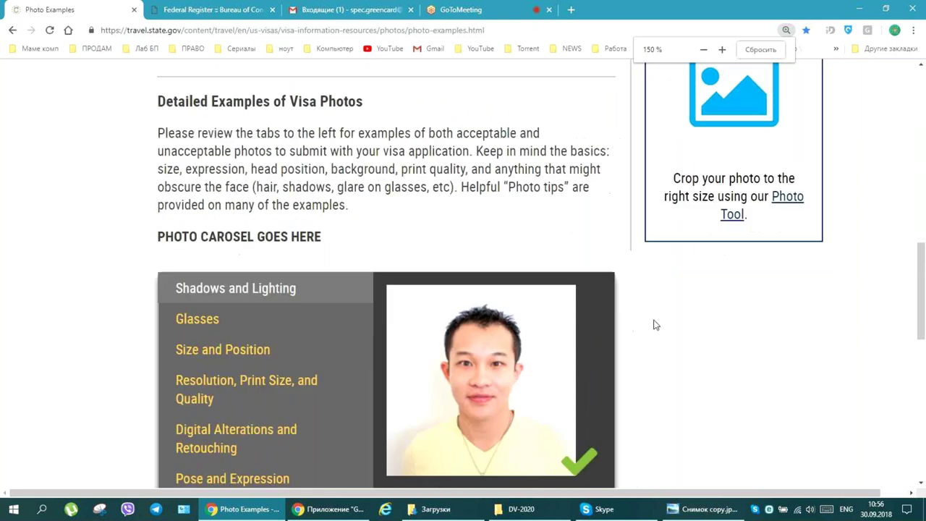
{"action": "scroll", "coordinate": [654, 318], "scroll_direction": "down", "scroll_amount": 3}
{"action": "scroll", "coordinate": [653, 319], "scroll_direction": "up", "scroll_amount": 1}
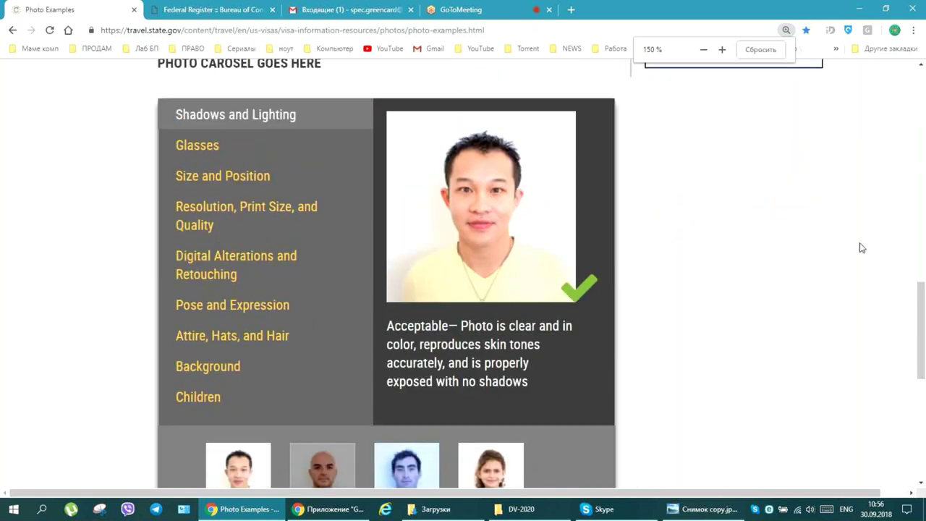
{"action": "scroll", "coordinate": [920, 329], "scroll_direction": "down", "scroll_amount": 1}
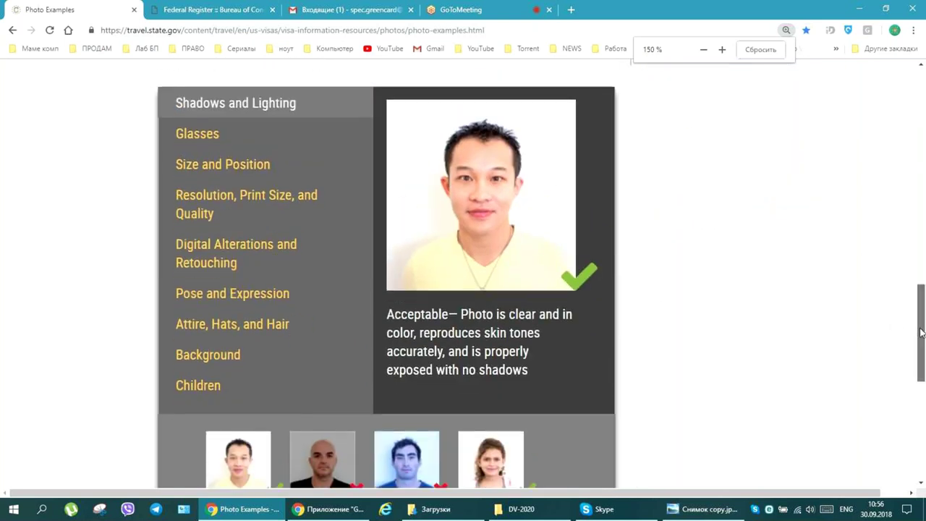
View the second, third and fourth Shadows and Lighting samples in turn and read their verdicts and photo tips.
{"action": "left_click", "coordinate": [326, 434]}
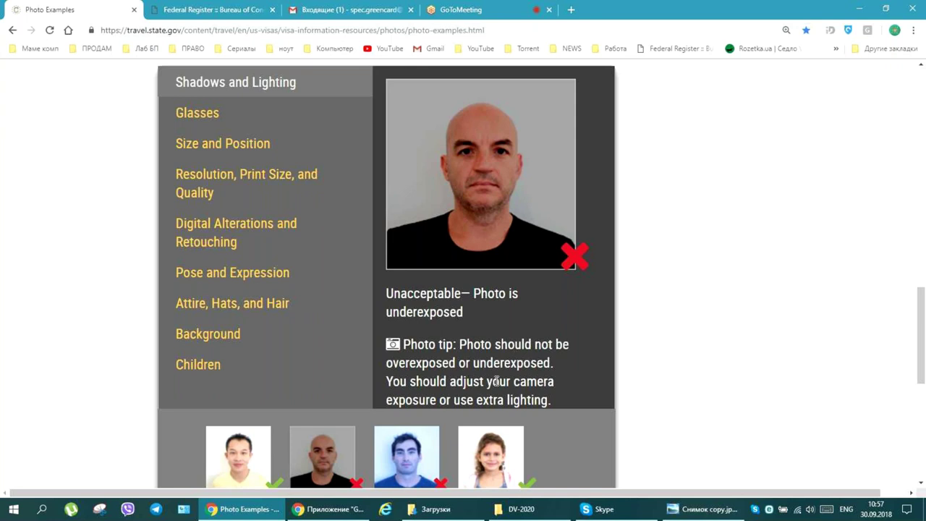
{"action": "left_click", "coordinate": [400, 454]}
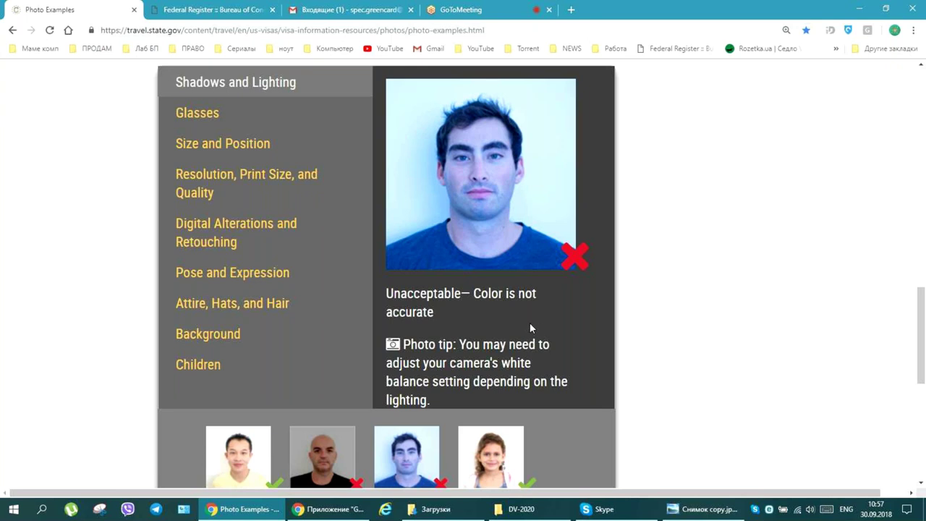
{"action": "left_click", "coordinate": [498, 449]}
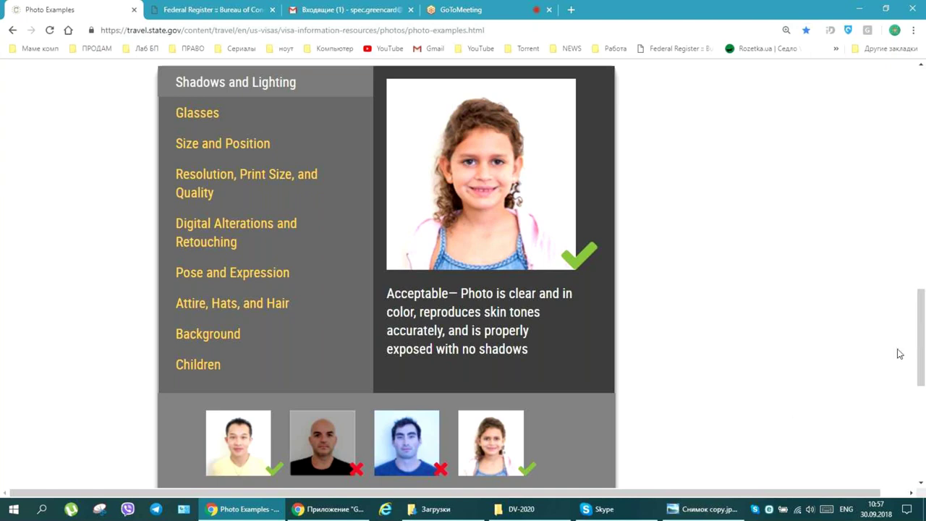
Display the fifth Shadows and Lighting sample and reduce the page zoom to read its verdict with the whole carousel in view.
{"action": "left_click_drag", "start_coordinate": [922, 303], "coordinate": [922, 314]}
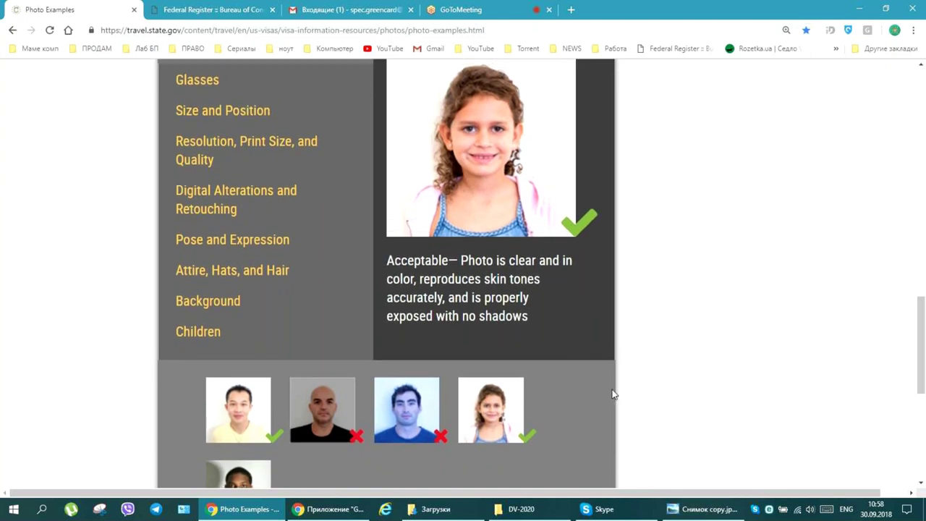
{"action": "left_click", "coordinate": [246, 470]}
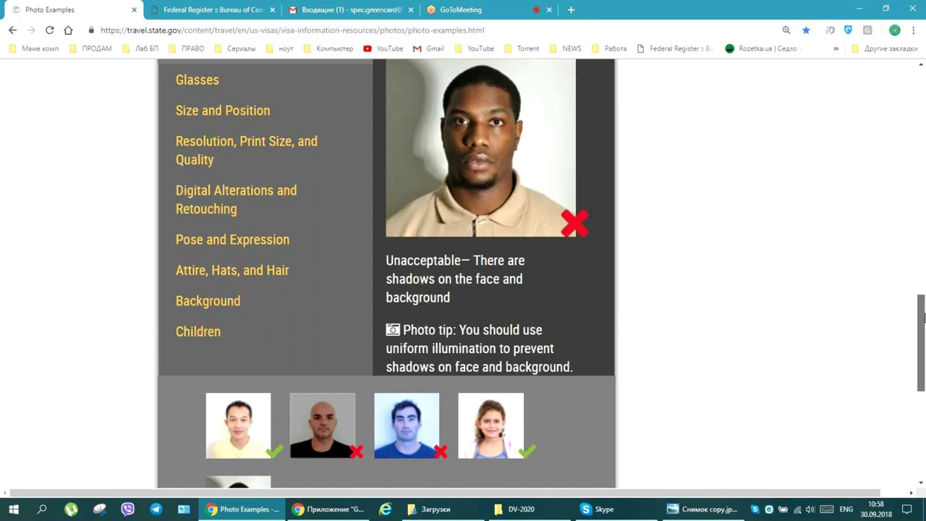
{"action": "left_click_drag", "start_coordinate": [922, 316], "coordinate": [922, 313]}
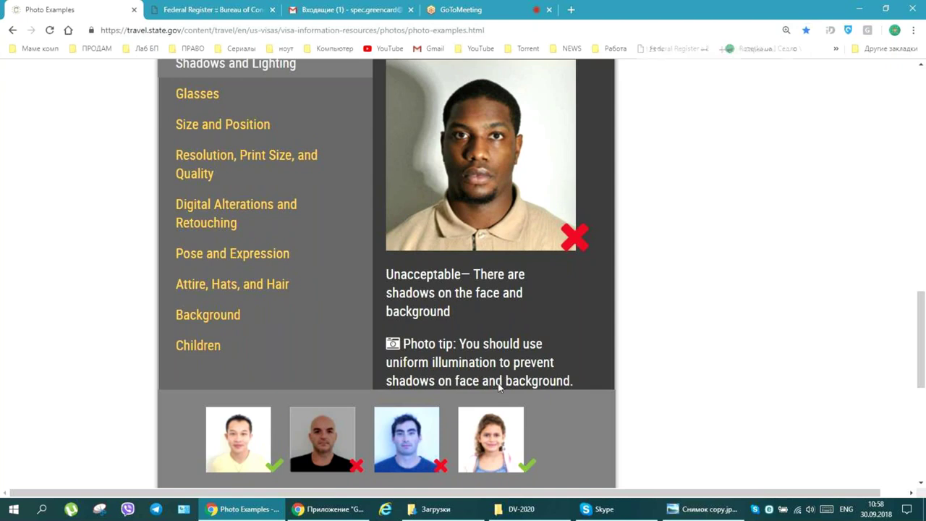
{"action": "key", "text": "ctrl+minus"}
{"action": "scroll", "coordinate": [550, 372], "scroll_direction": "up", "scroll_amount": 1}
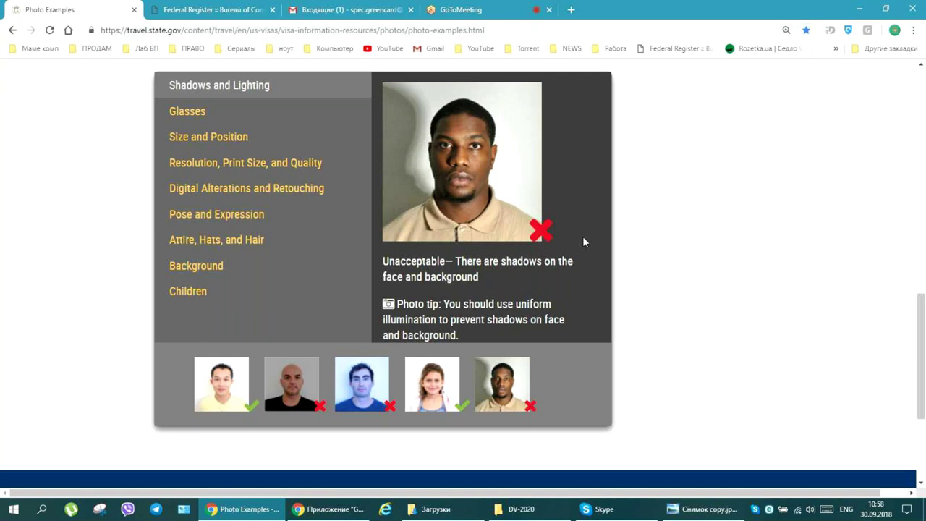
Open the Glasses category and review all four sample portraits with their verdicts and photo tips.
{"action": "left_click", "coordinate": [187, 111]}
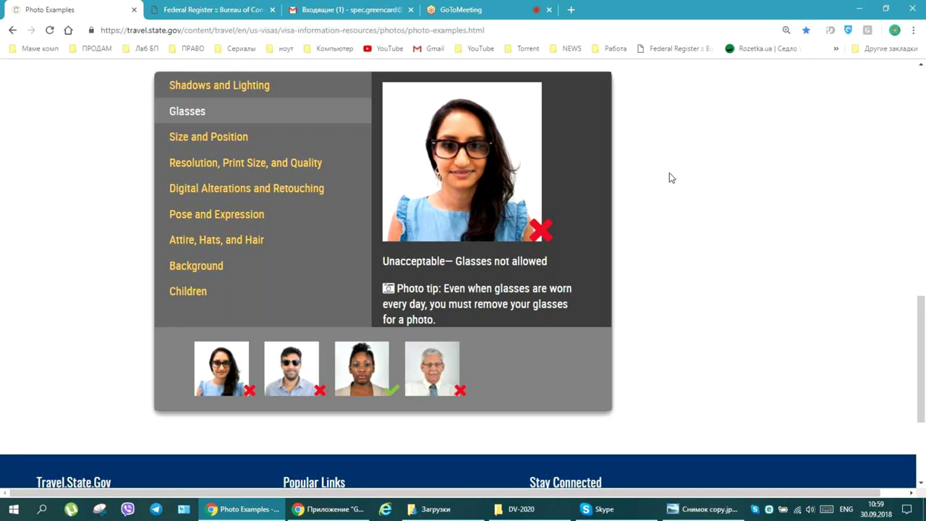
{"action": "left_click", "coordinate": [302, 362]}
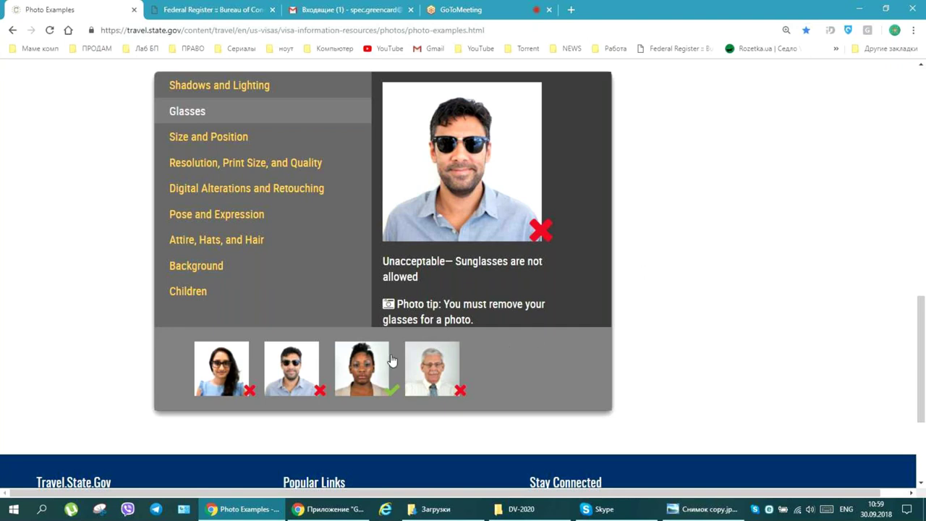
{"action": "left_click", "coordinate": [359, 368]}
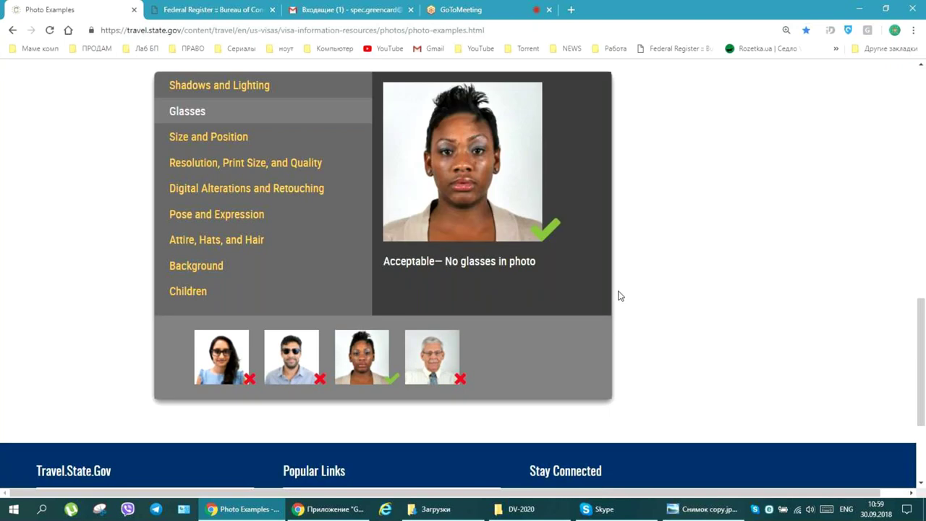
{"action": "left_click", "coordinate": [443, 349]}
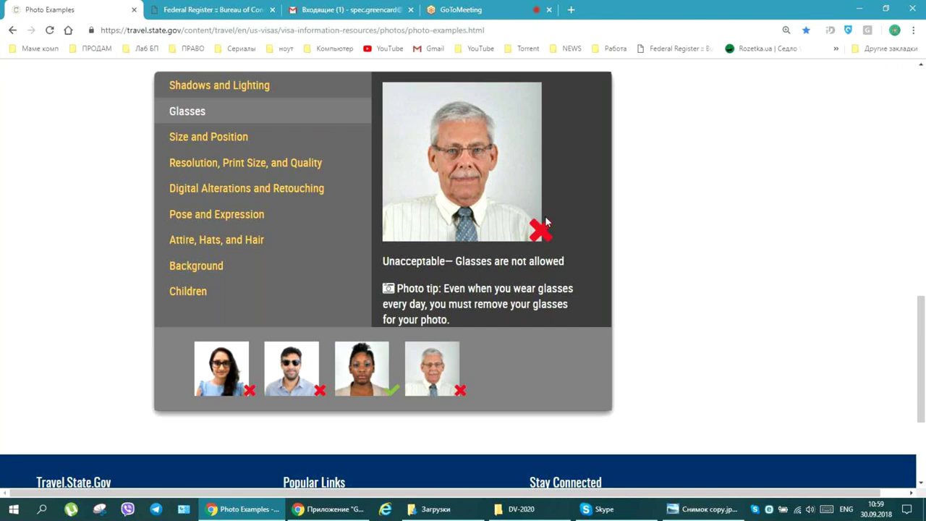
Open the Size and Position category, compare its first two sample portraits, and read the third sample's verdict and photo tip.
{"action": "left_click", "coordinate": [247, 143]}
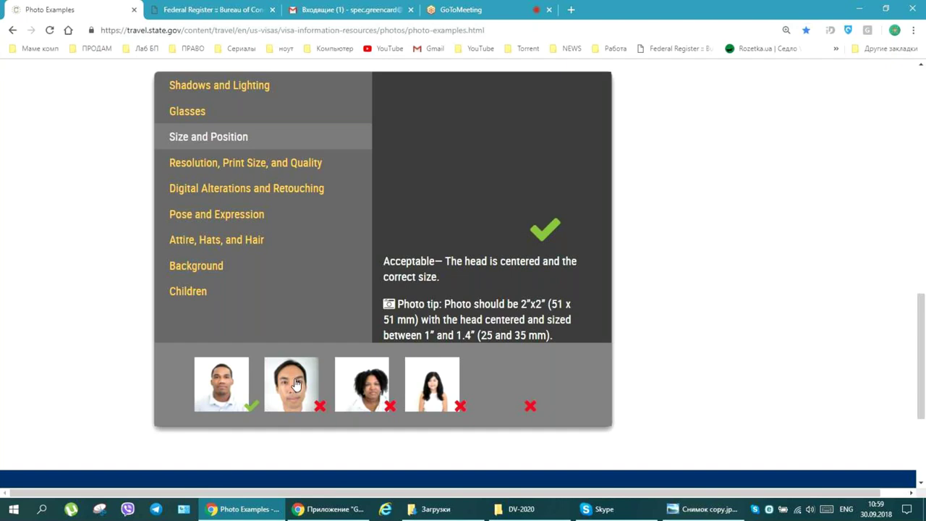
{"action": "left_click", "coordinate": [233, 395]}
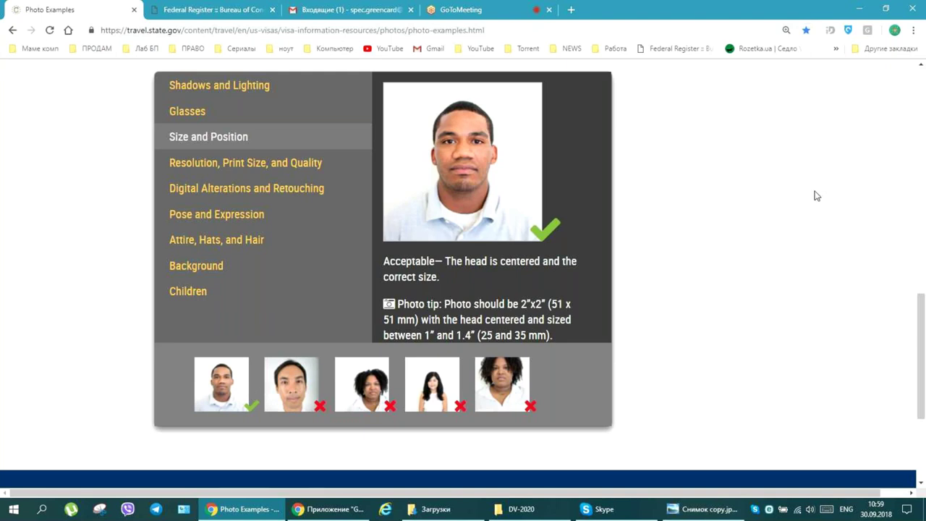
{"action": "left_click", "coordinate": [297, 387]}
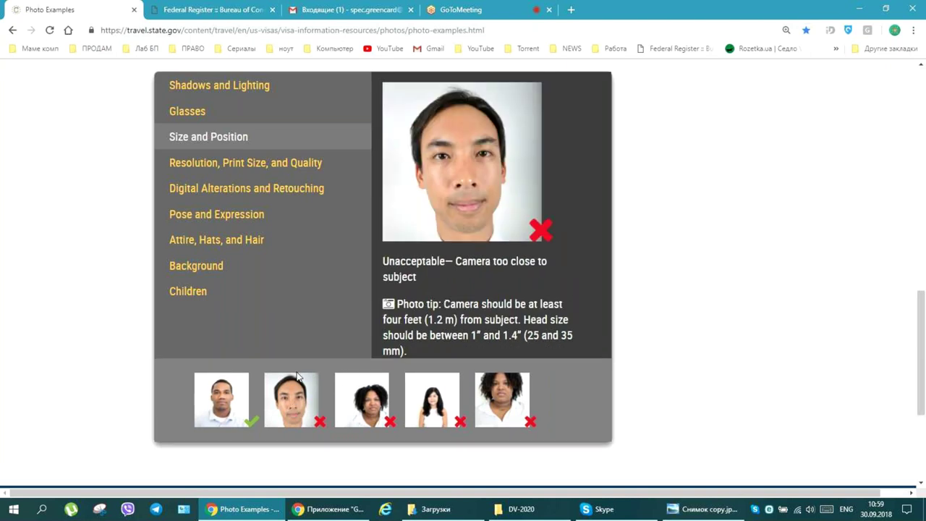
{"action": "left_click", "coordinate": [227, 389]}
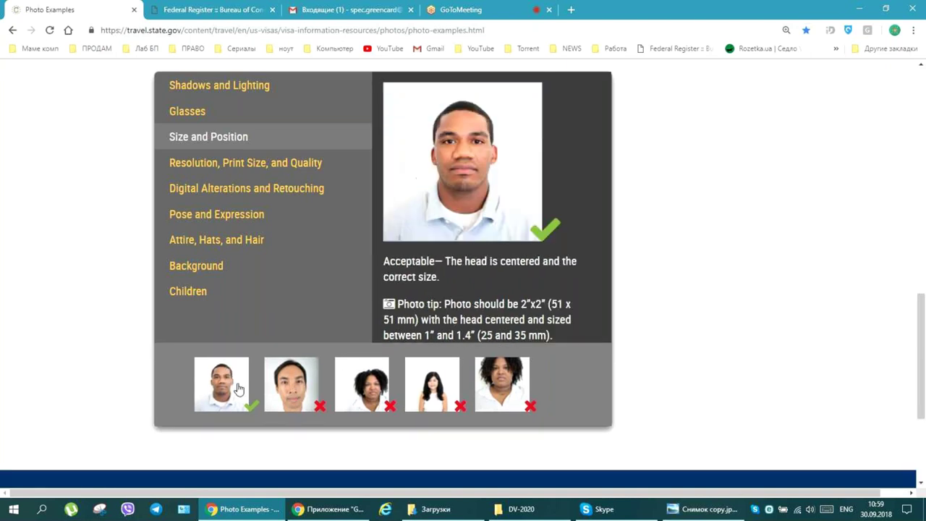
{"action": "left_click", "coordinate": [304, 371]}
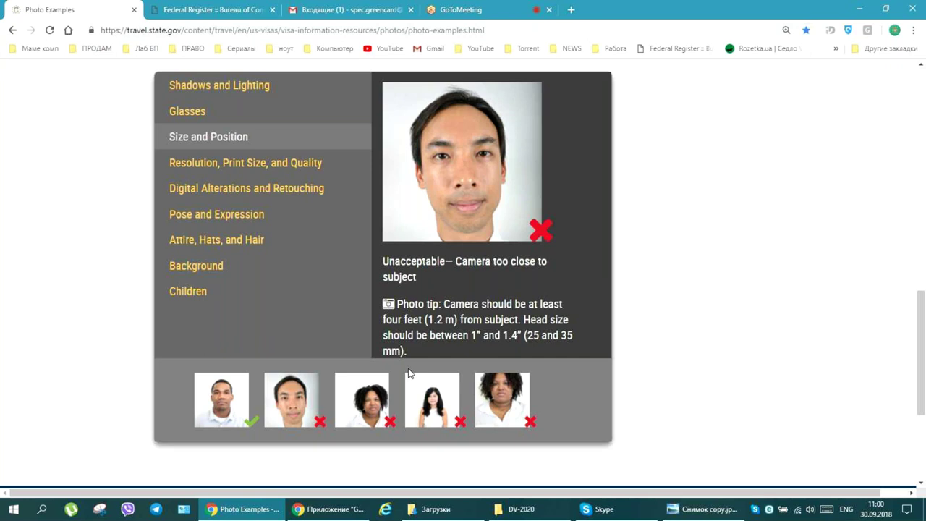
{"action": "left_click", "coordinate": [365, 402]}
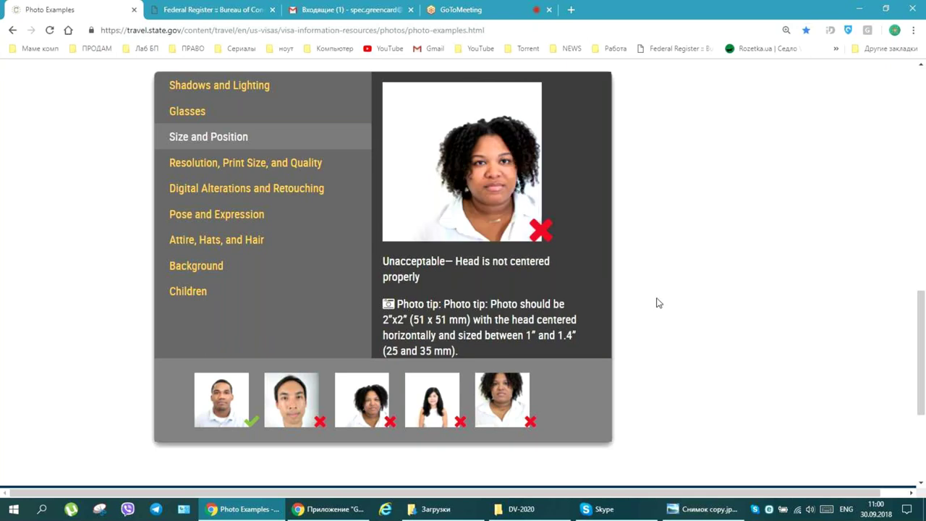
View the fourth and fifth Size and Position samples, highlighting the fourth tip's sentence about the free photo cropping tool.
{"action": "left_click", "coordinate": [438, 398]}
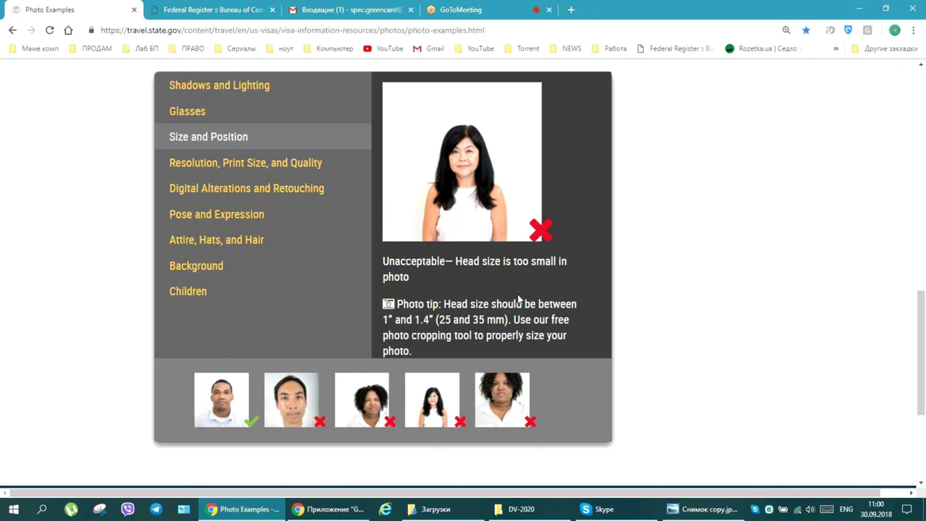
{"action": "left_click_drag", "start_coordinate": [515, 319], "coordinate": [412, 351]}
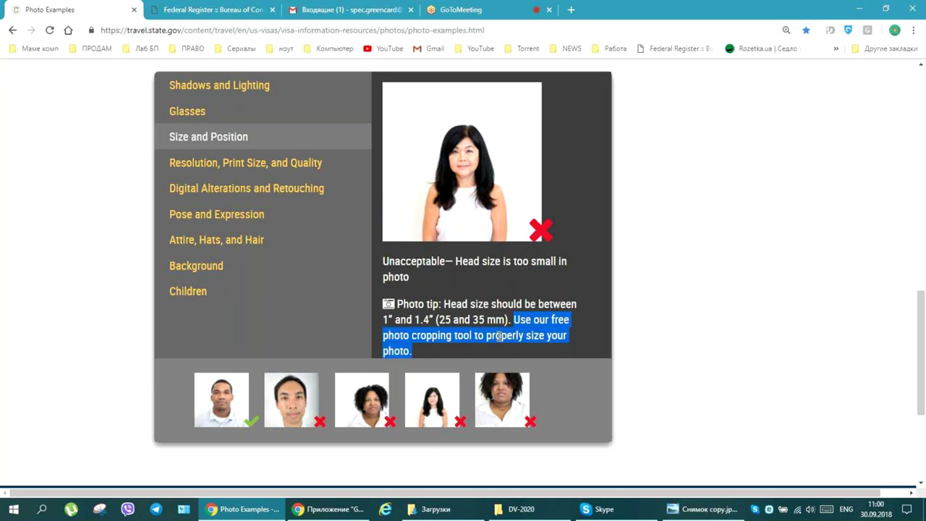
{"action": "left_click", "coordinate": [499, 335]}
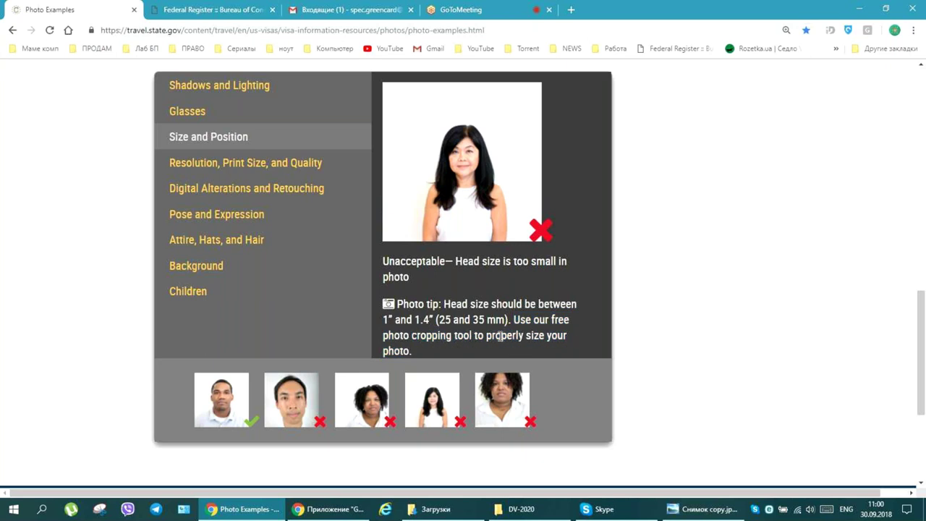
{"action": "left_click", "coordinate": [498, 390]}
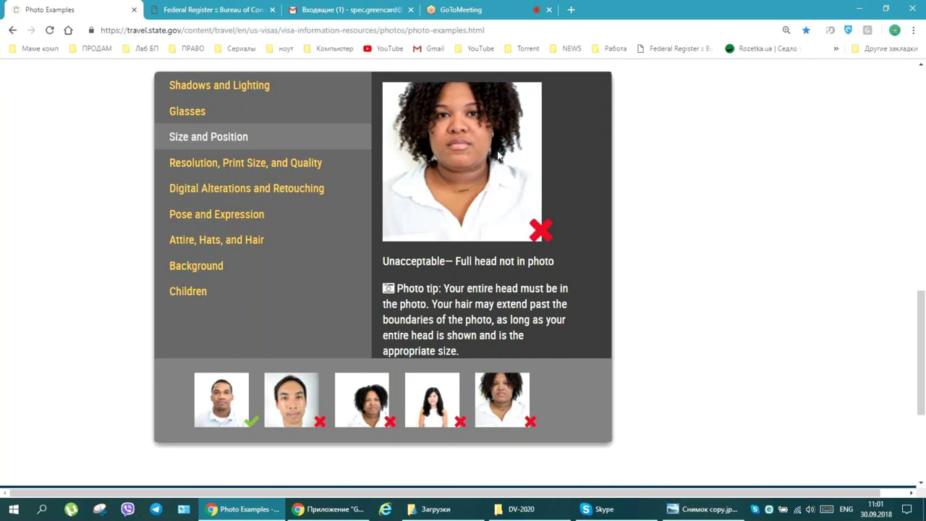
Open the Resolution, Print Size, and Quality category and review all five sample photos with their verdicts and tips.
{"action": "left_click", "coordinate": [263, 165]}
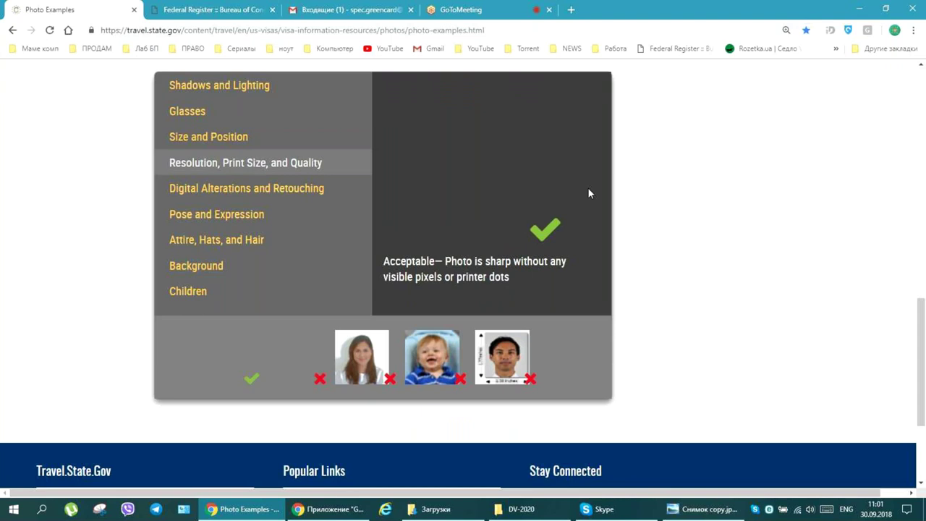
{"action": "left_click", "coordinate": [246, 362]}
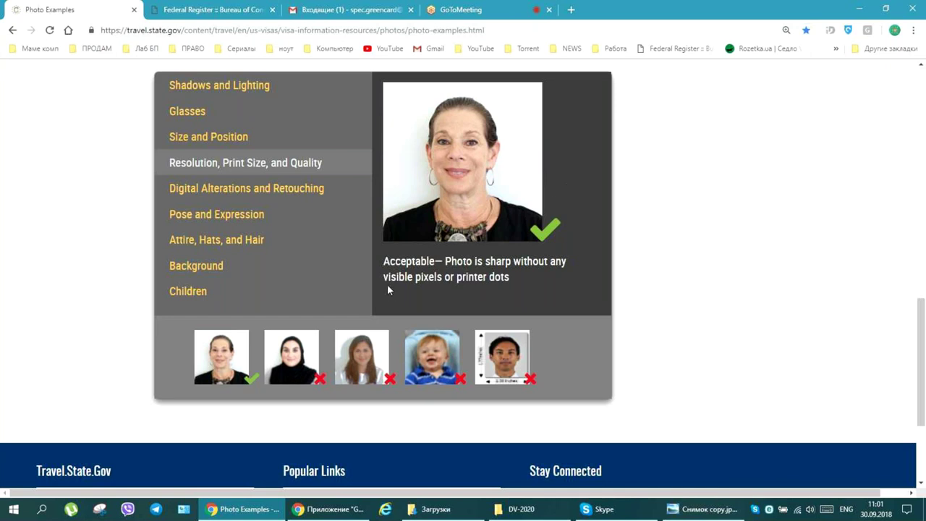
{"action": "left_click", "coordinate": [297, 364]}
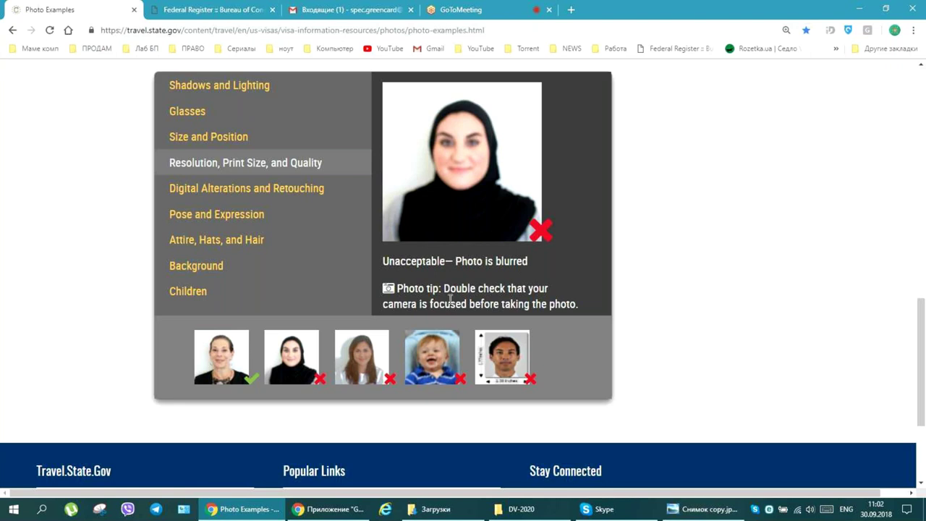
{"action": "left_click", "coordinate": [352, 357]}
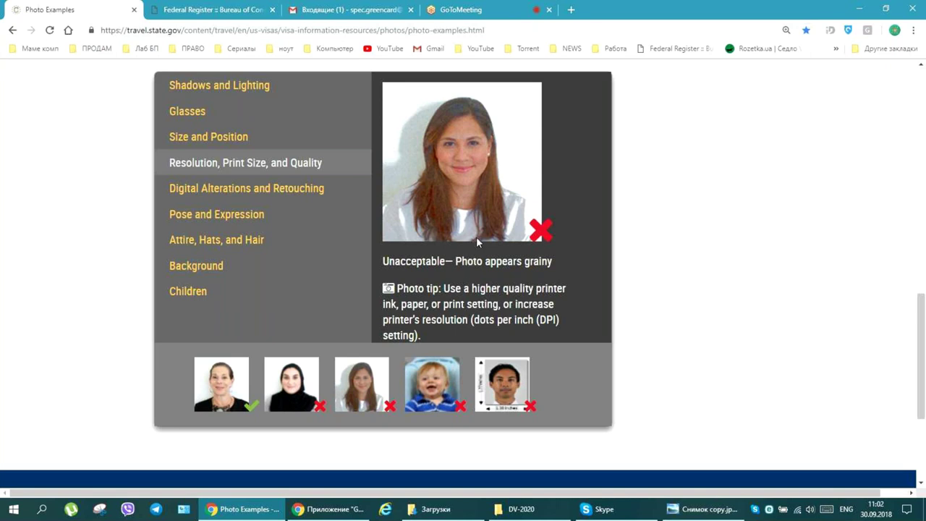
{"action": "left_click", "coordinate": [437, 384]}
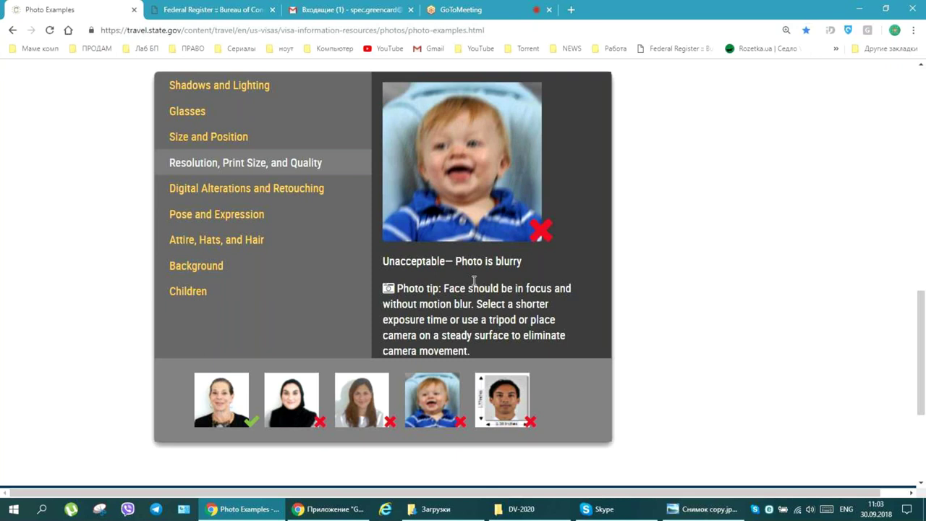
{"action": "left_click", "coordinate": [508, 402]}
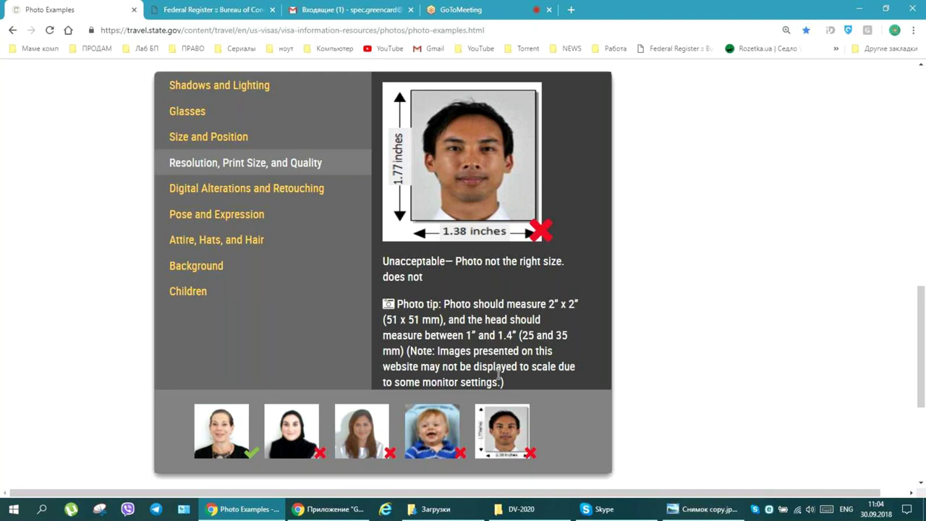
Open the Digital Alterations and Retouching category and read the verdicts and photo tips of its four samples.
{"action": "left_click", "coordinate": [294, 191]}
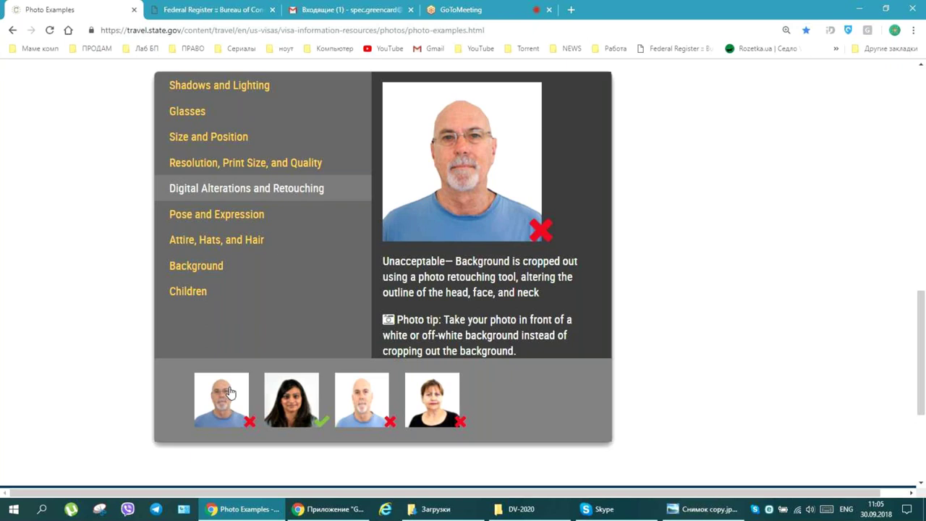
{"action": "left_click", "coordinate": [297, 392]}
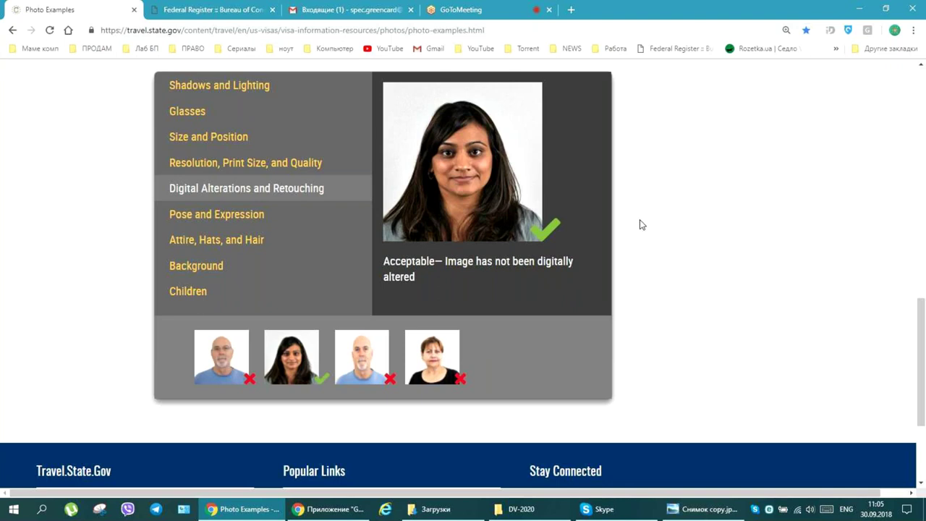
{"action": "left_click", "coordinate": [377, 350]}
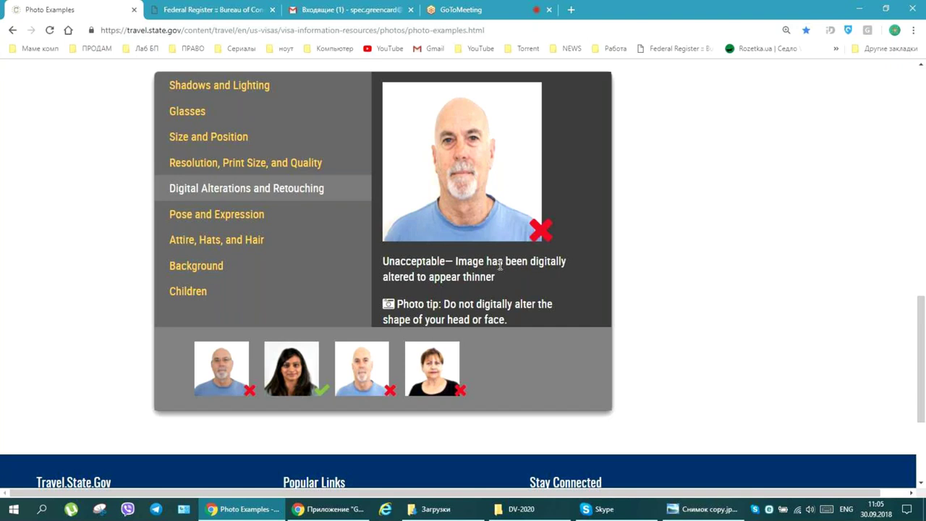
{"action": "left_click", "coordinate": [446, 370]}
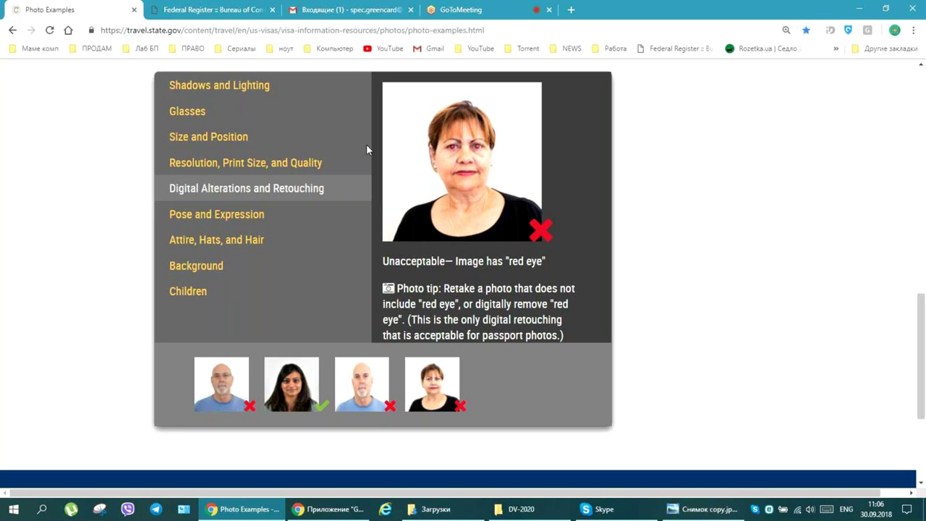
Open the Pose and Expression category and go through all eight sample portraits, reading each verdict and photo tip.
{"action": "left_click", "coordinate": [331, 216]}
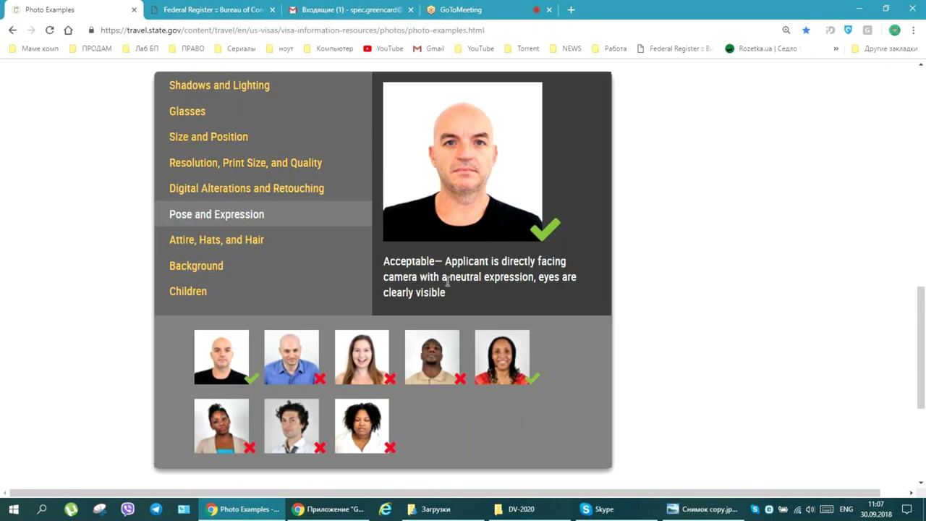
{"action": "left_click", "coordinate": [285, 355]}
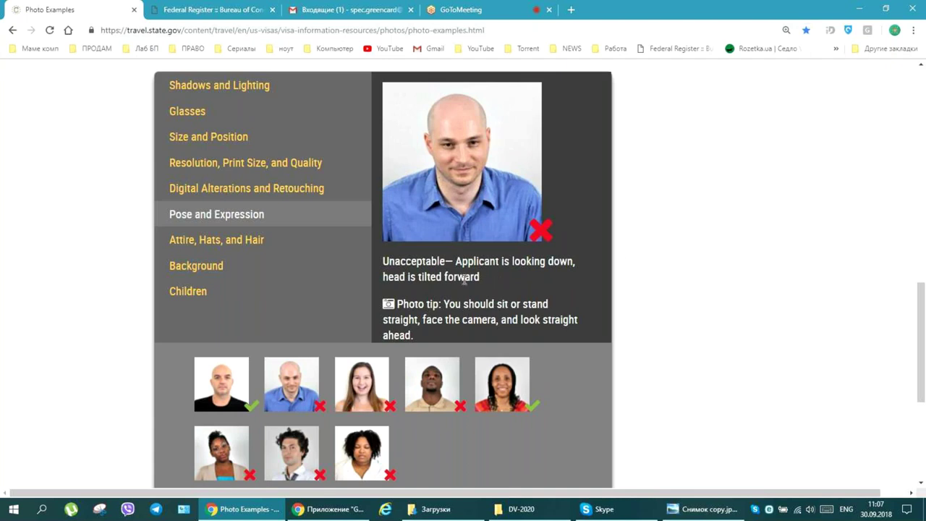
{"action": "left_click", "coordinate": [355, 382]}
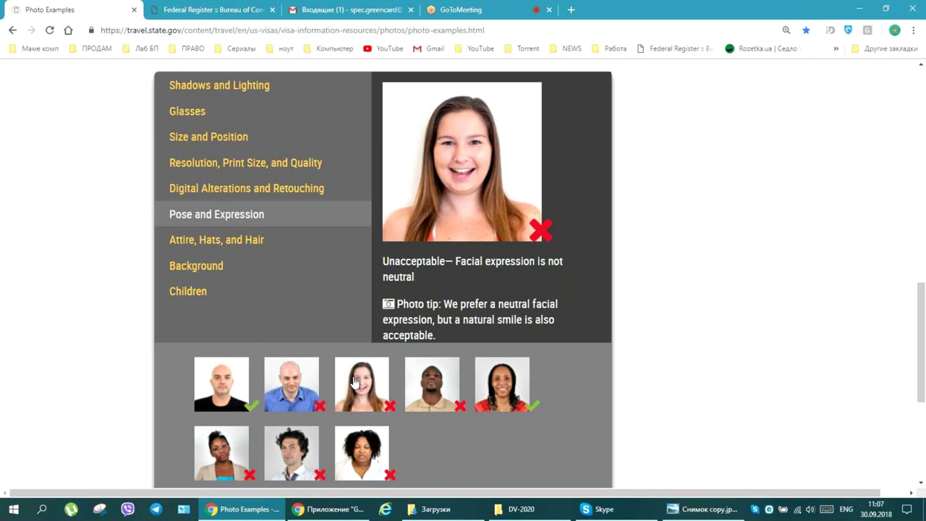
{"action": "left_click", "coordinate": [430, 384]}
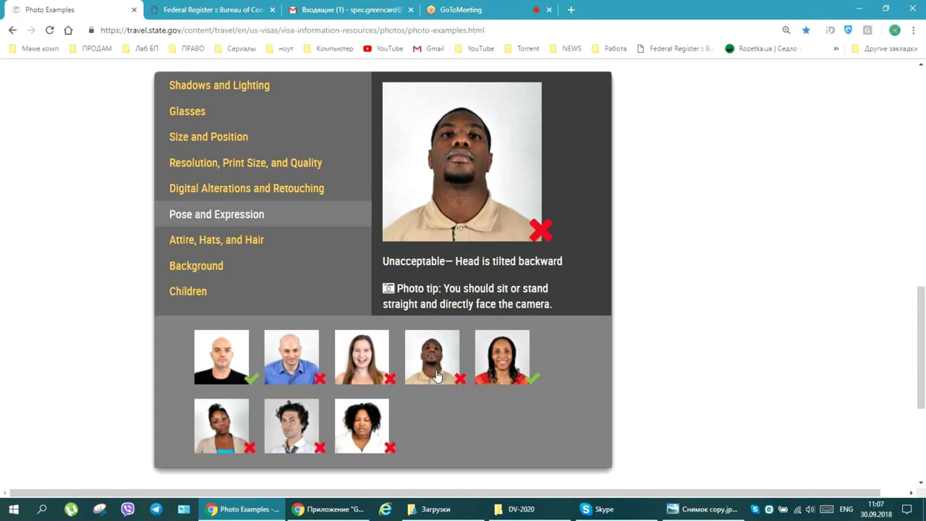
{"action": "left_click", "coordinate": [509, 356]}
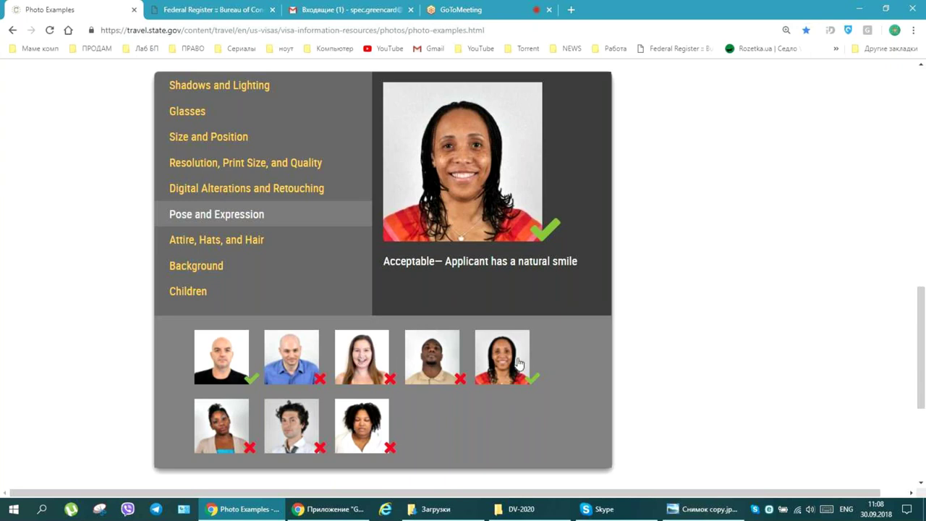
{"action": "left_click", "coordinate": [224, 426]}
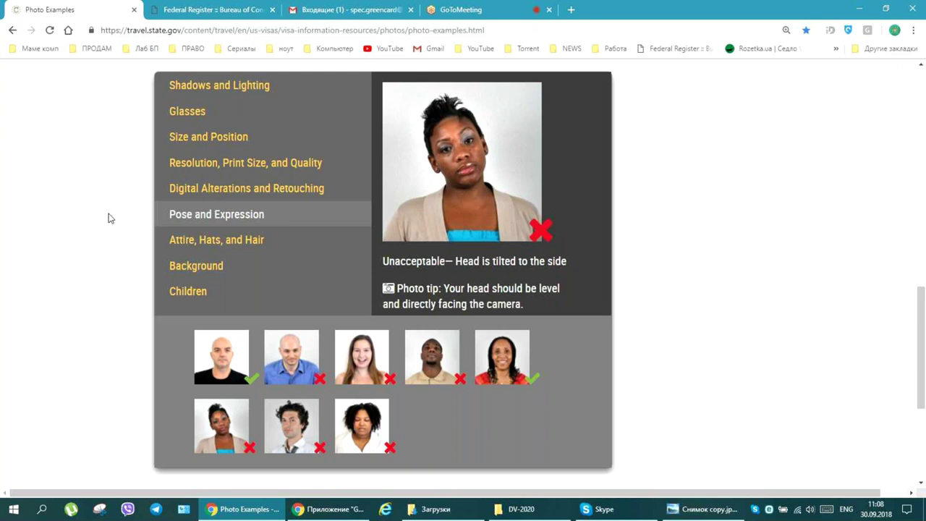
{"action": "left_click", "coordinate": [297, 407]}
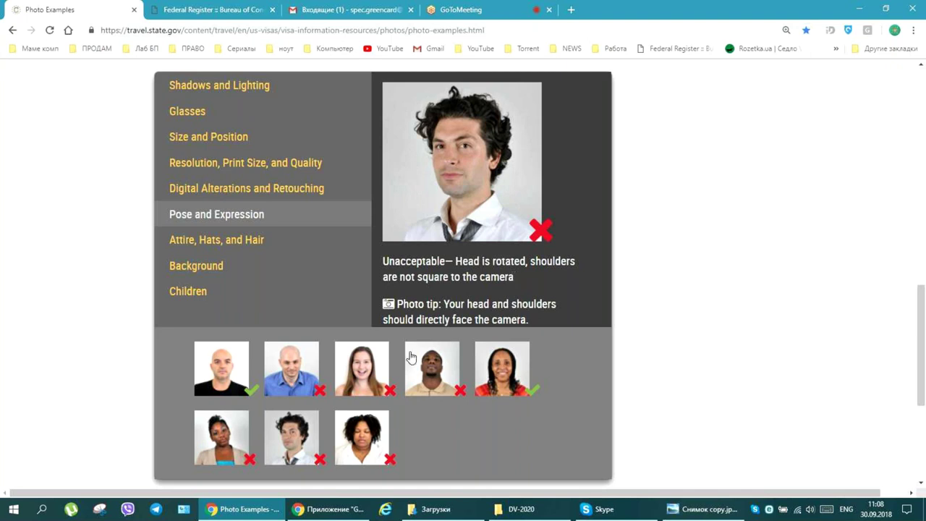
{"action": "left_click", "coordinate": [365, 440]}
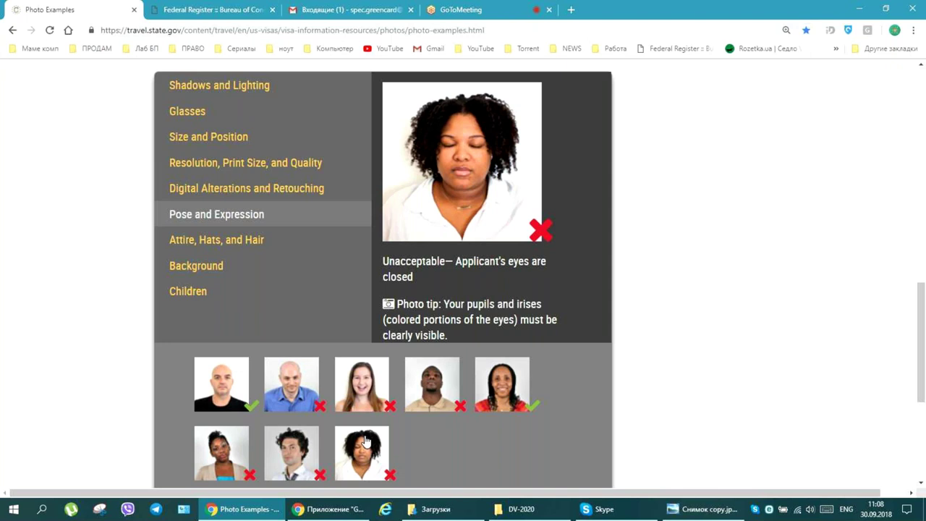
Open the Attire, Hats, and Hair category and examine its six samples covering head coverings, pacifier, scarf, cap and hair.
{"action": "left_click", "coordinate": [232, 248]}
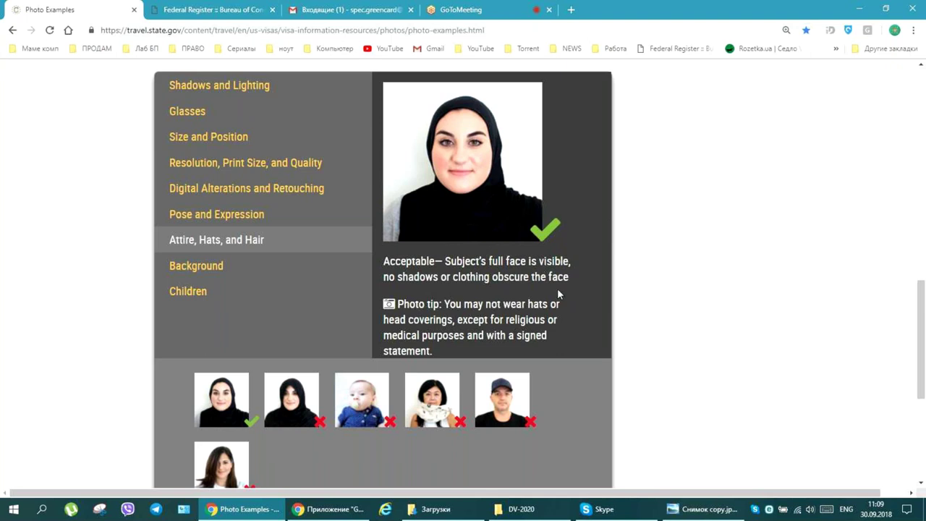
{"action": "left_click", "coordinate": [300, 395]}
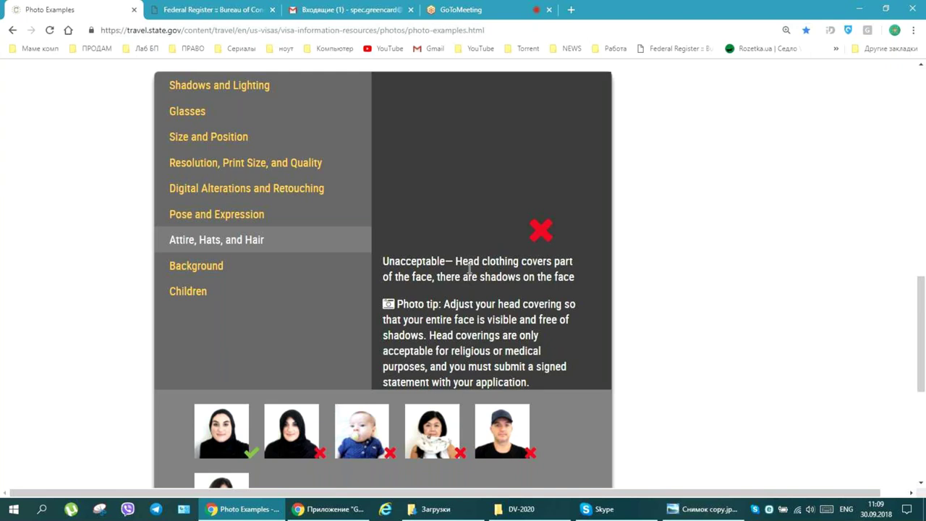
{"action": "left_click", "coordinate": [298, 431]}
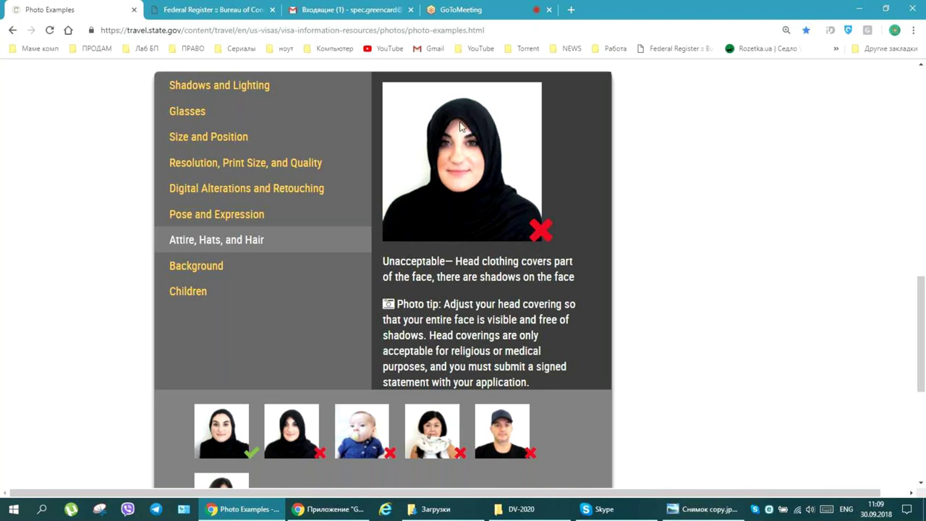
{"action": "left_click", "coordinate": [366, 433]}
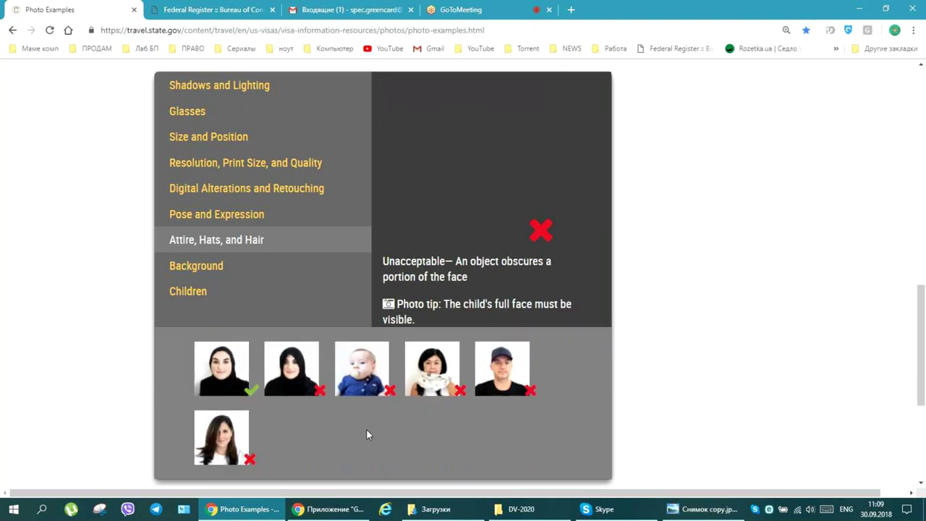
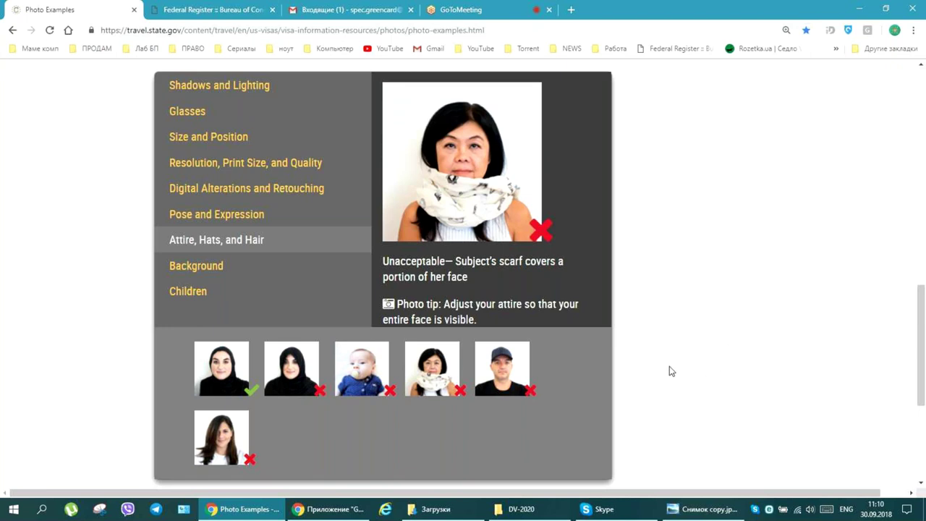
{"action": "left_click", "coordinate": [508, 365]}
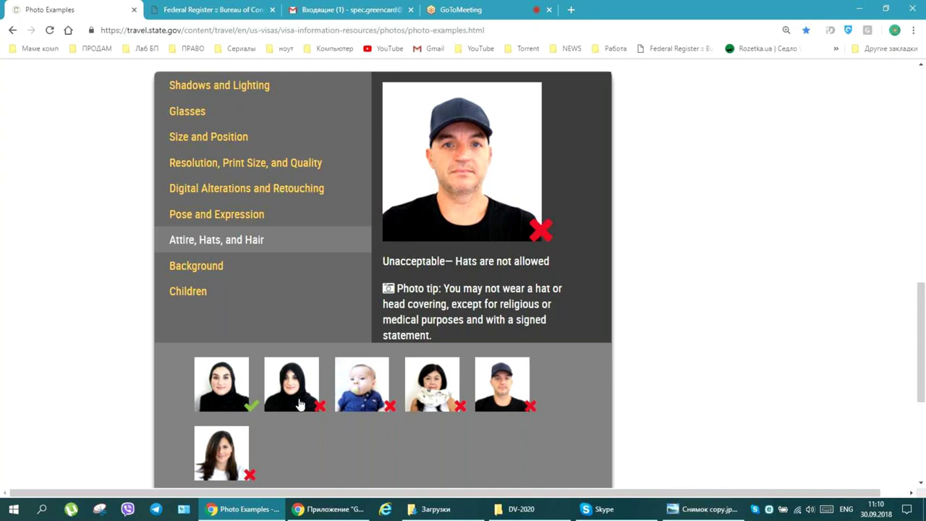
{"action": "left_click", "coordinate": [229, 447]}
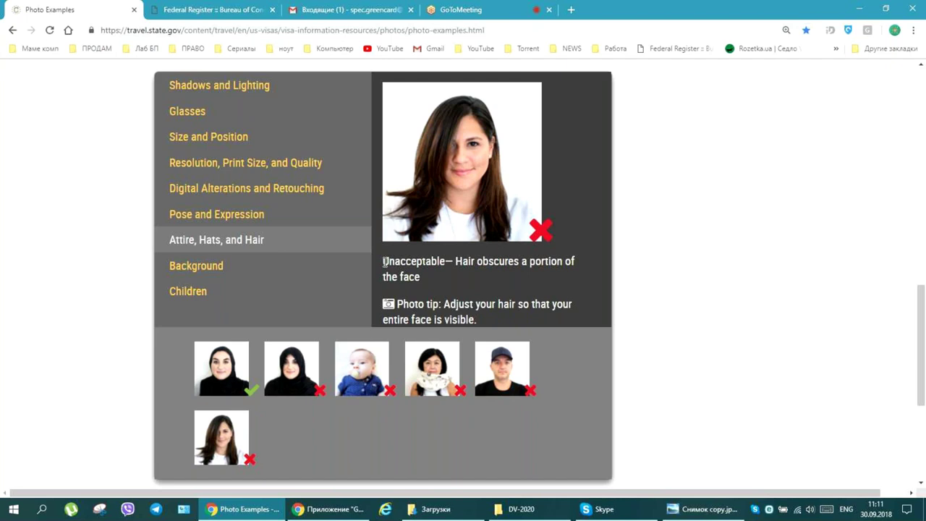
Open the Background category and review its six samples, reading each verdict and photo tip.
{"action": "left_click", "coordinate": [216, 267]}
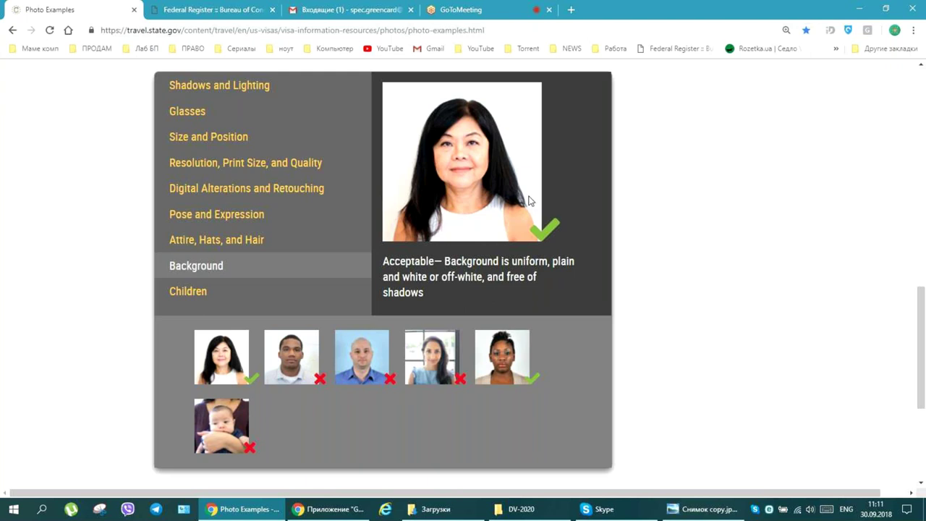
{"action": "left_click", "coordinate": [288, 352]}
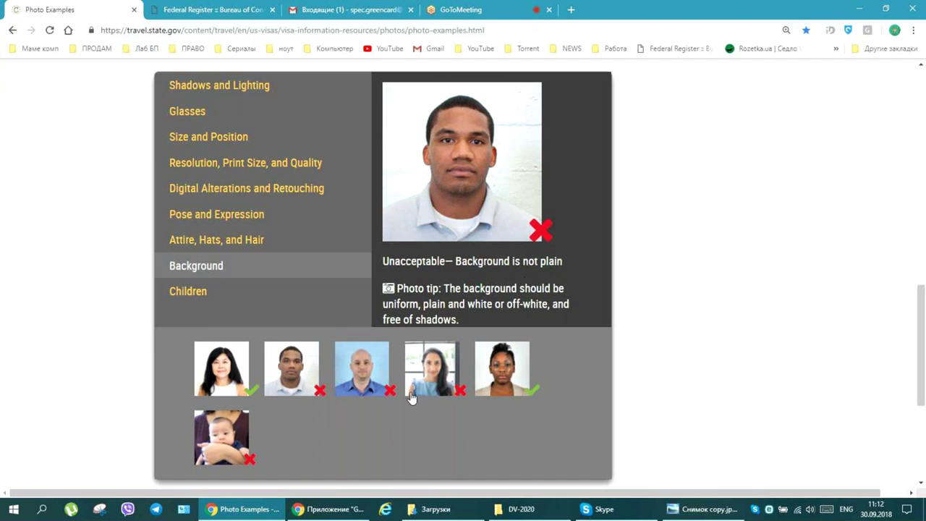
{"action": "left_click", "coordinate": [368, 376]}
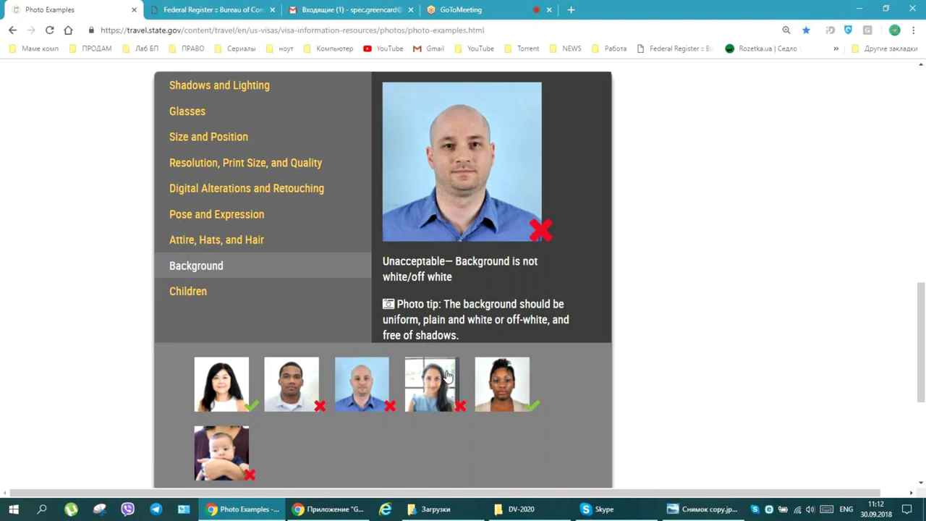
{"action": "left_click", "coordinate": [447, 374]}
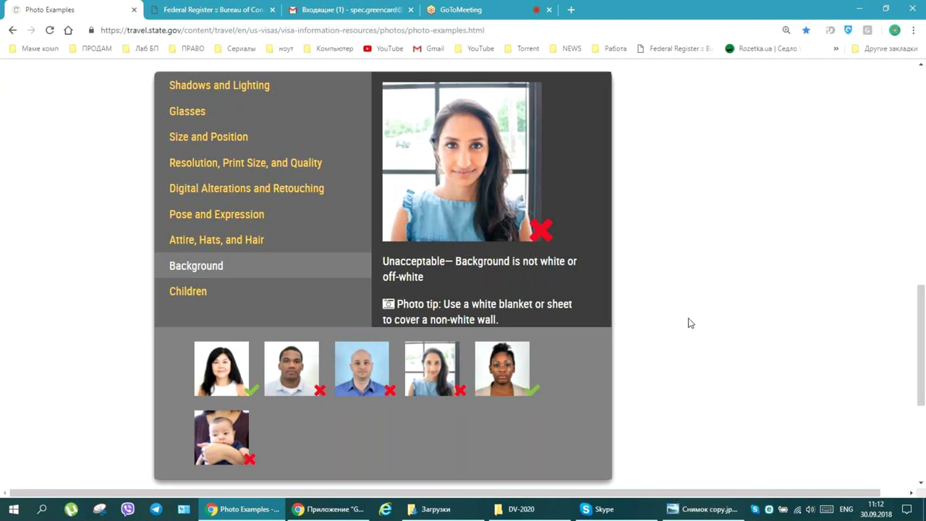
{"action": "left_click", "coordinate": [515, 353]}
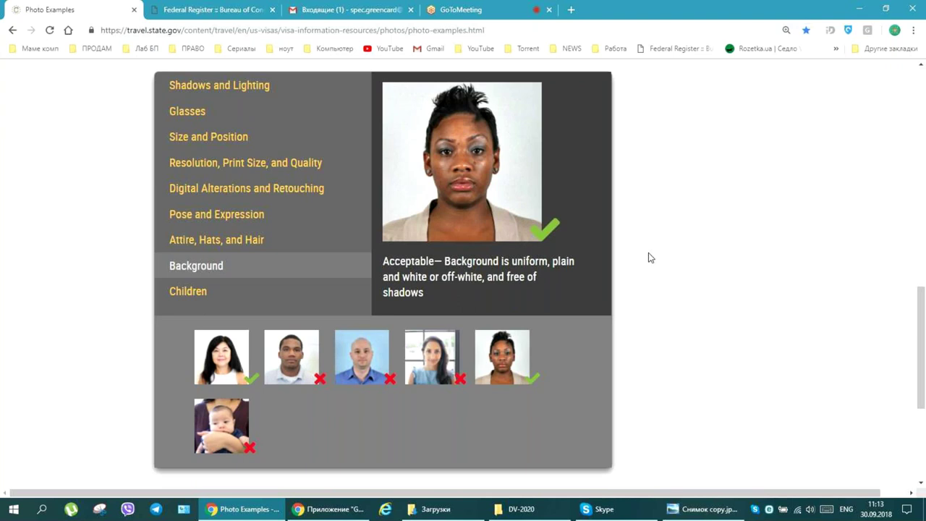
{"action": "left_click", "coordinate": [226, 418]}
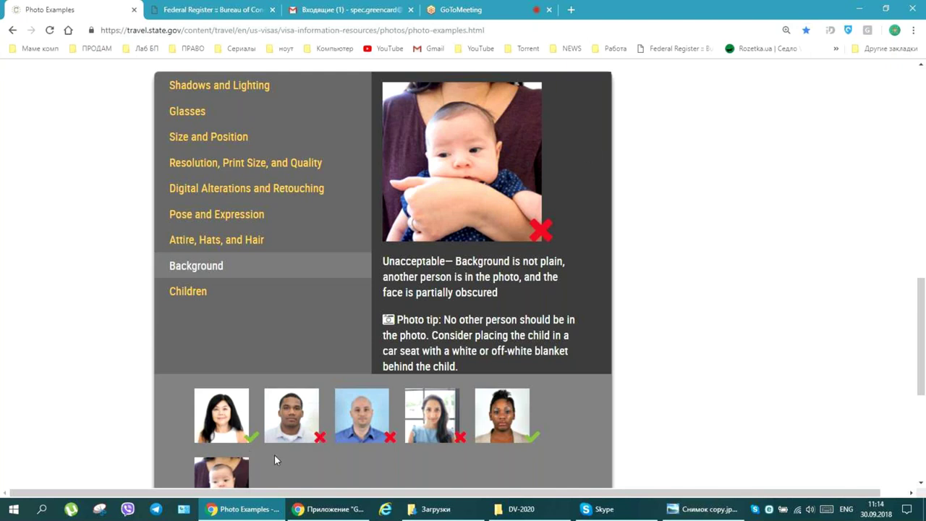
Open the Children category and review the first row of child portraits, highlighting the phrase about correct lighting.
{"action": "left_click", "coordinate": [186, 291]}
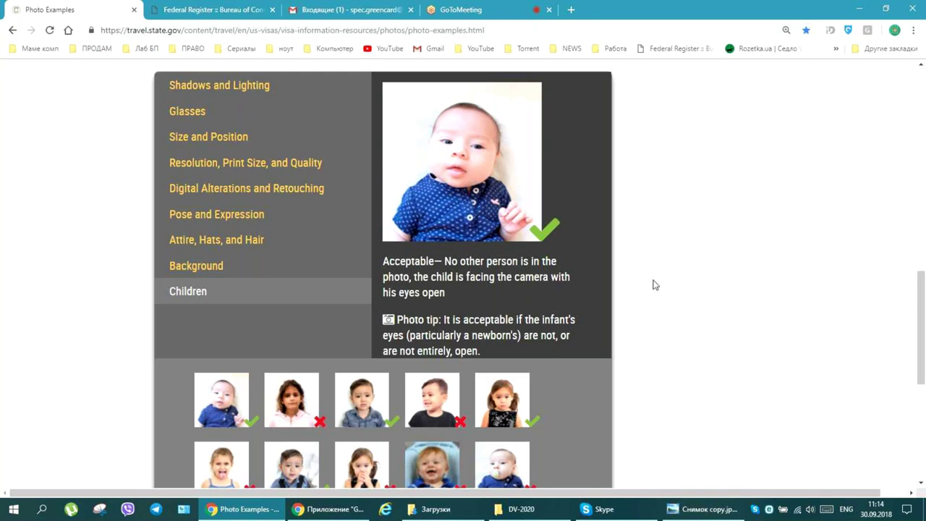
{"action": "left_click", "coordinate": [287, 398]}
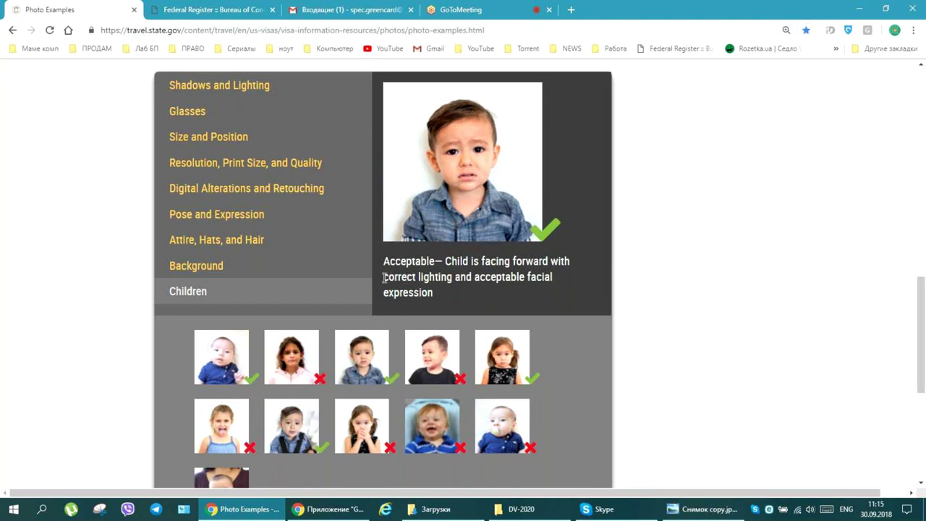
{"action": "left_click_drag", "start_coordinate": [384, 276], "coordinate": [451, 278]}
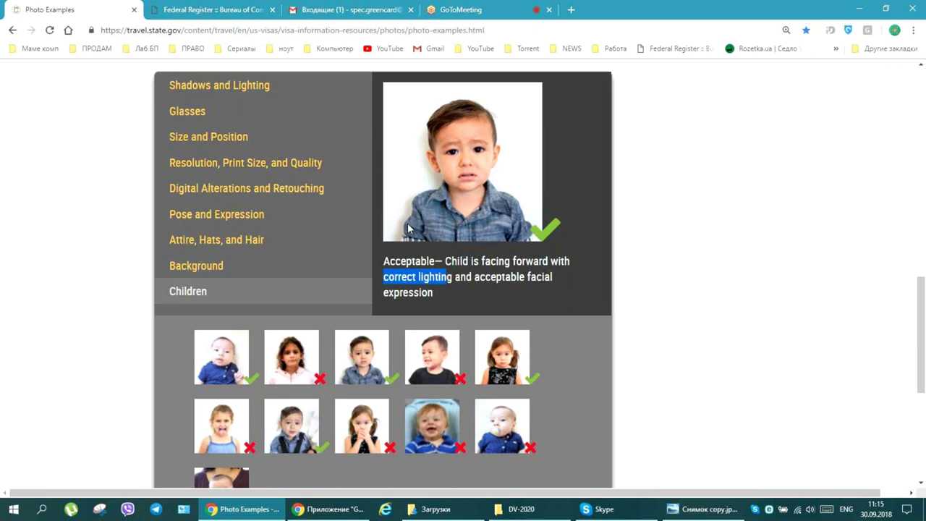
{"action": "left_click", "coordinate": [443, 283]}
{"action": "left_click", "coordinate": [435, 352]}
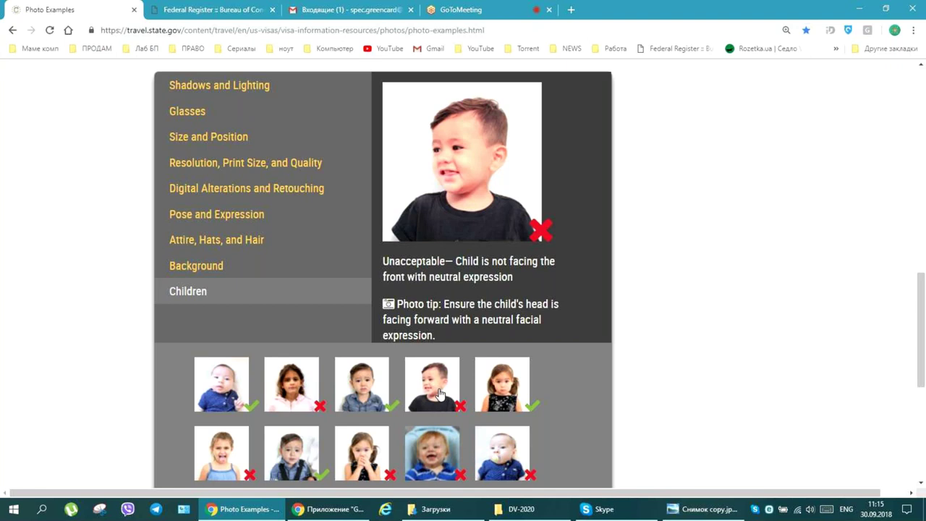
{"action": "left_click", "coordinate": [496, 391]}
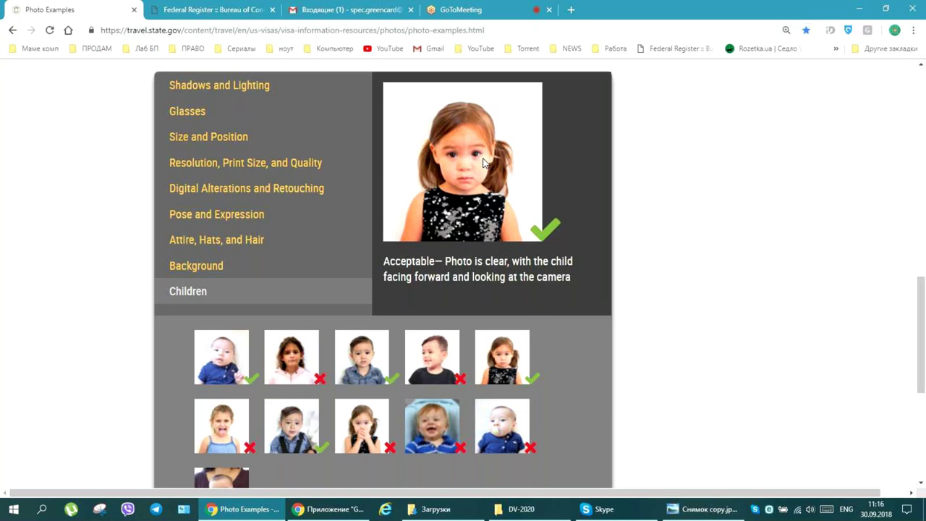
Review the remaining Children samples, from the girl sticking out her tongue to the baby held by an adult.
{"action": "left_click", "coordinate": [228, 430]}
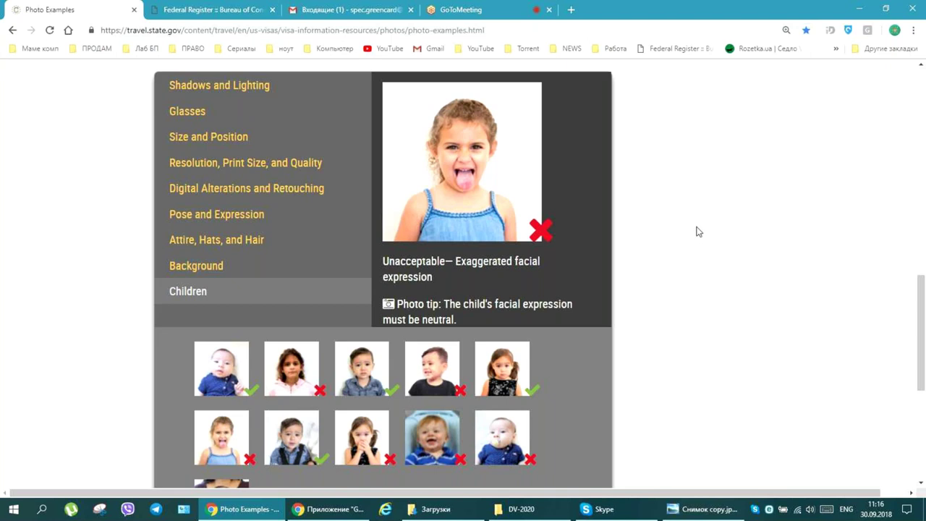
{"action": "left_click", "coordinate": [287, 433]}
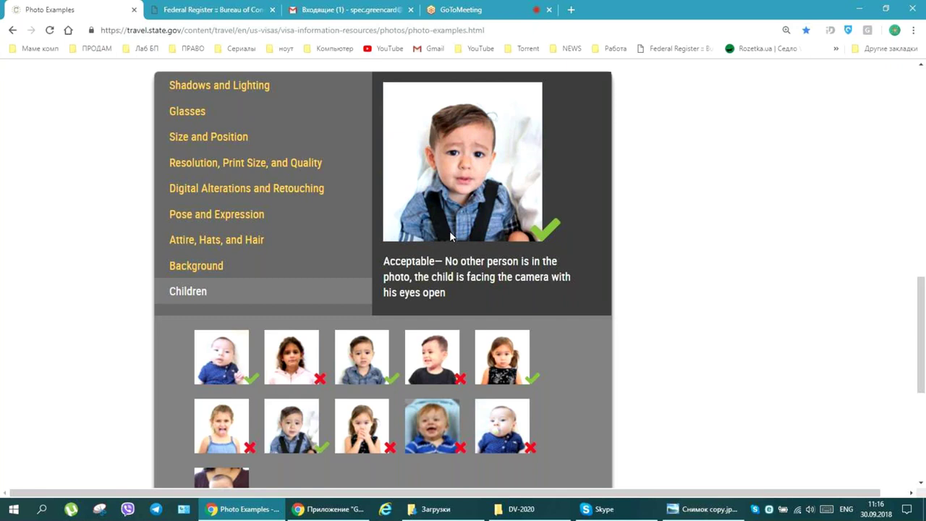
{"action": "left_click", "coordinate": [354, 410]}
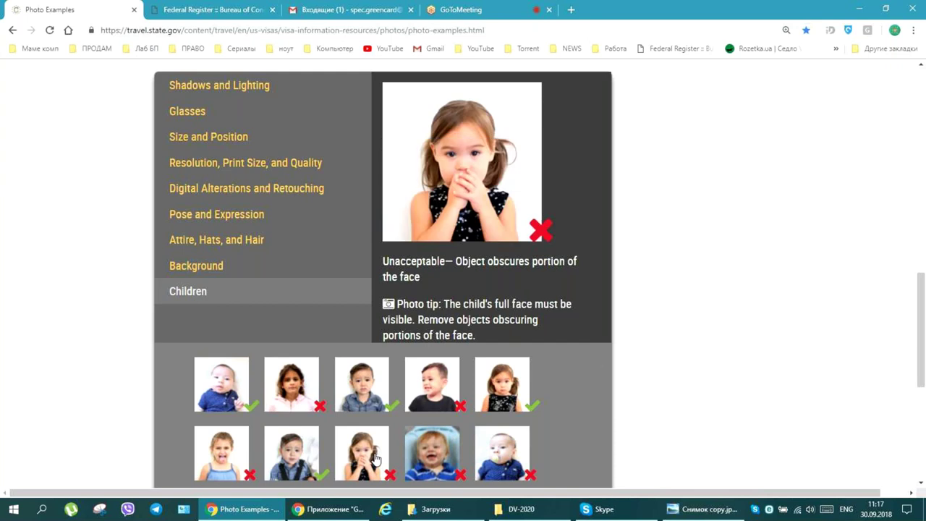
{"action": "left_click", "coordinate": [433, 454]}
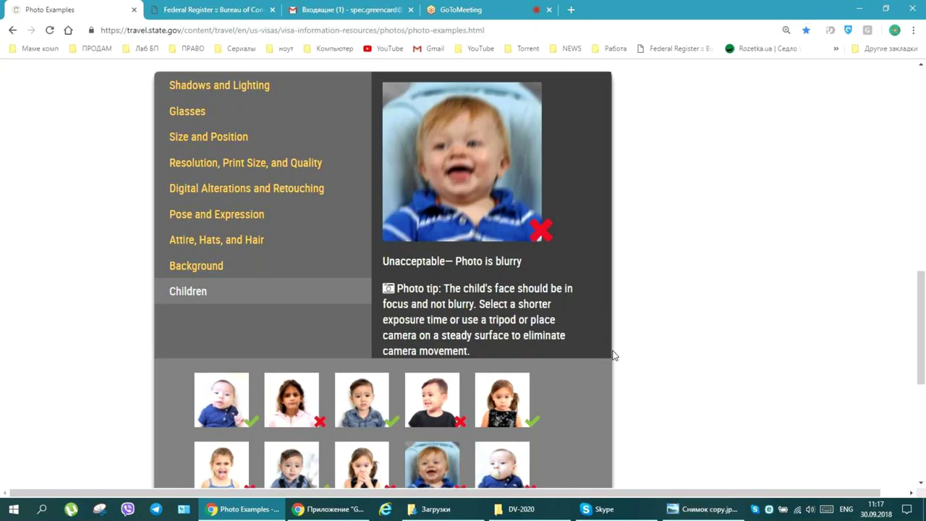
{"action": "left_click", "coordinate": [504, 463]}
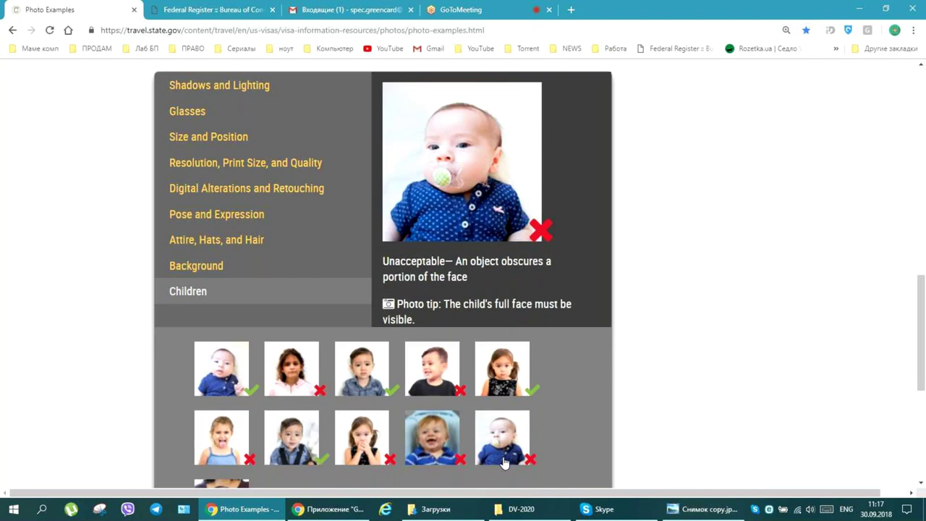
{"action": "left_click", "coordinate": [233, 486]}
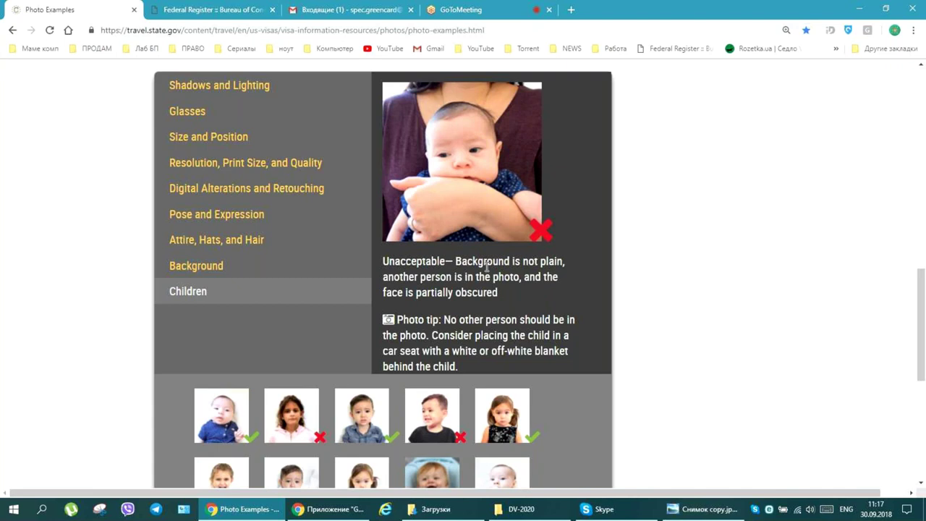
{"action": "left_click", "coordinate": [504, 474]}
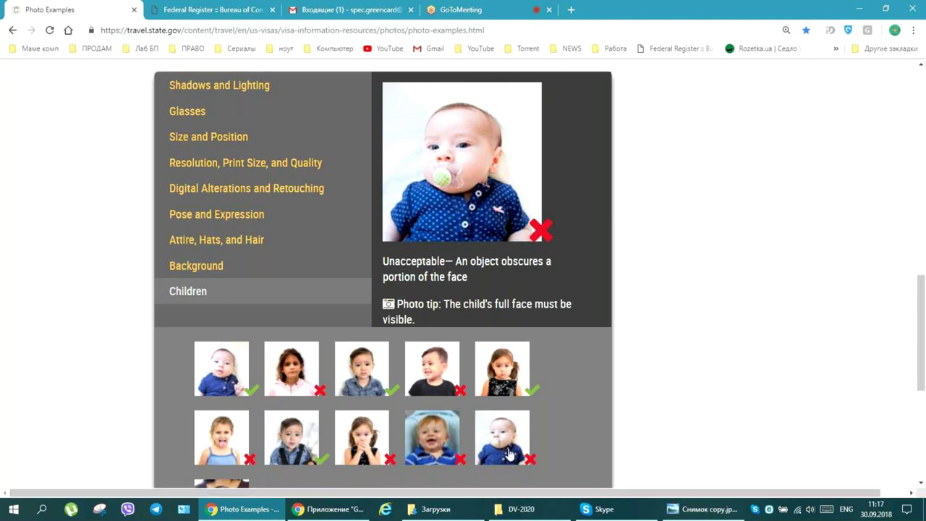
{"action": "scroll", "coordinate": [508, 454], "scroll_direction": "down", "scroll_amount": 1}
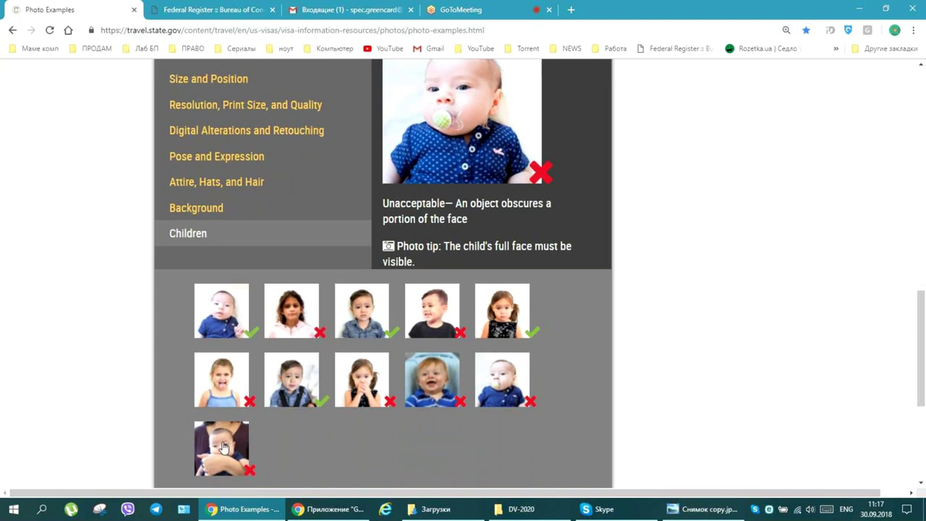
{"action": "left_click", "coordinate": [221, 443]}
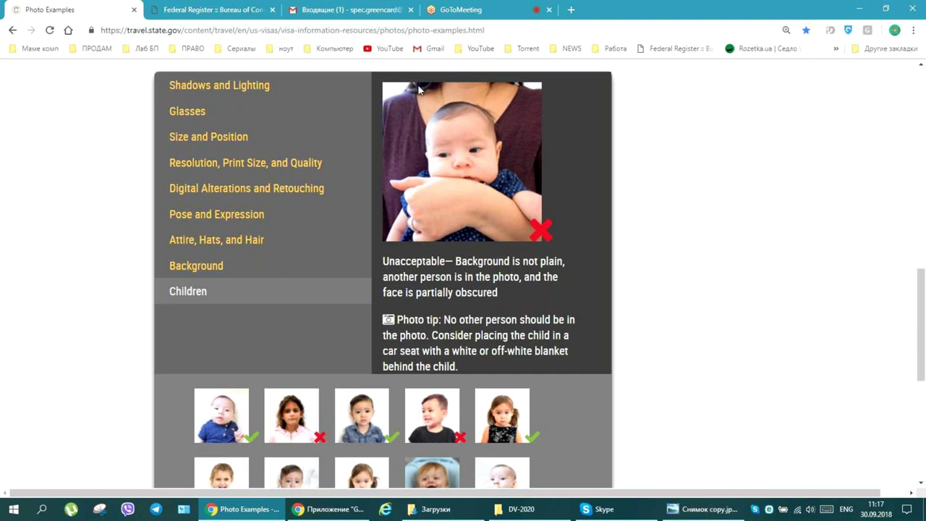
Close the Federal Register page and try opening the Photo Tool from the Photo Examples page, dismissing the FIG_cropper.swf download.
{"action": "left_click", "coordinate": [272, 10]}
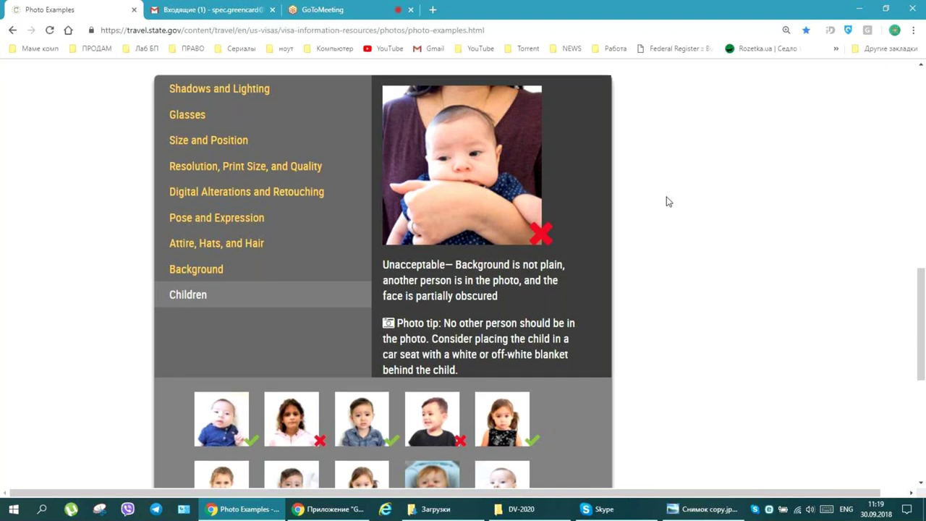
{"action": "scroll", "coordinate": [664, 197], "scroll_direction": "up", "scroll_amount": 12}
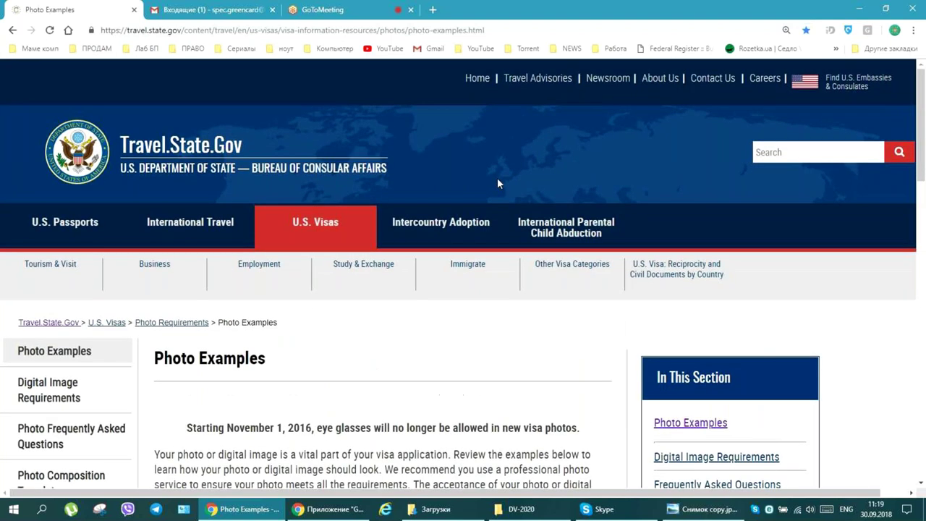
{"action": "scroll", "coordinate": [498, 180], "scroll_direction": "down", "scroll_amount": 5}
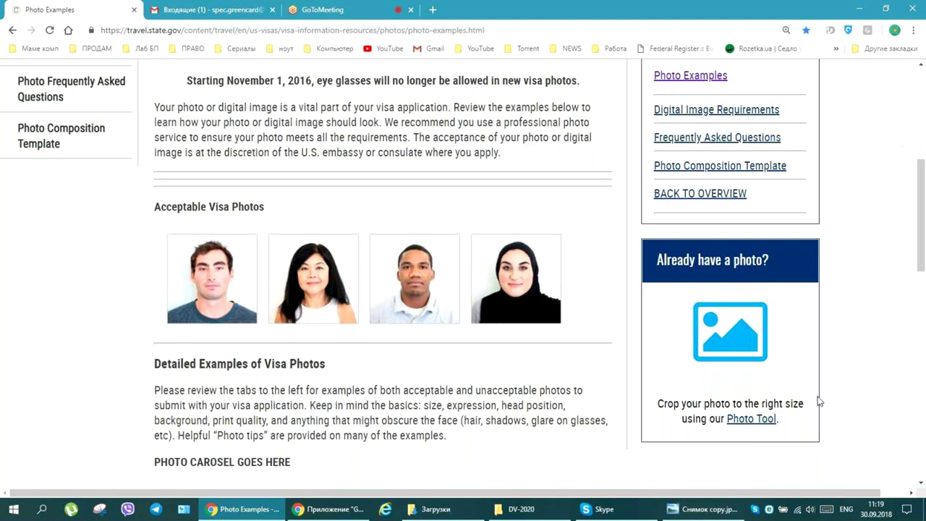
{"action": "left_click", "coordinate": [755, 420]}
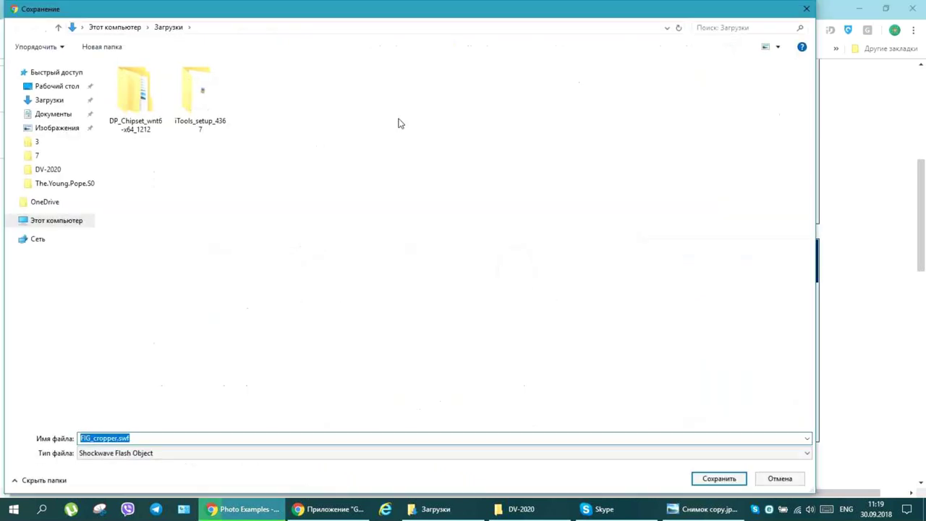
{"action": "left_click", "coordinate": [138, 438]}
{"action": "left_click_drag", "start_coordinate": [130, 438], "coordinate": [82, 437]}
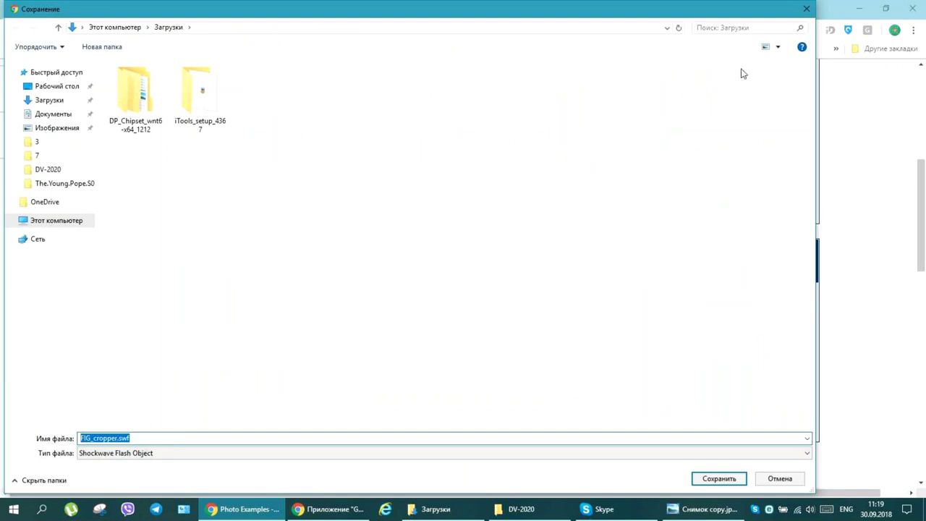
{"action": "left_click", "coordinate": [807, 10]}
Copy the Photo Examples page address and load it in Internet Explorer.
{"action": "left_click", "coordinate": [322, 30]}
{"action": "right_click", "coordinate": [322, 33]}
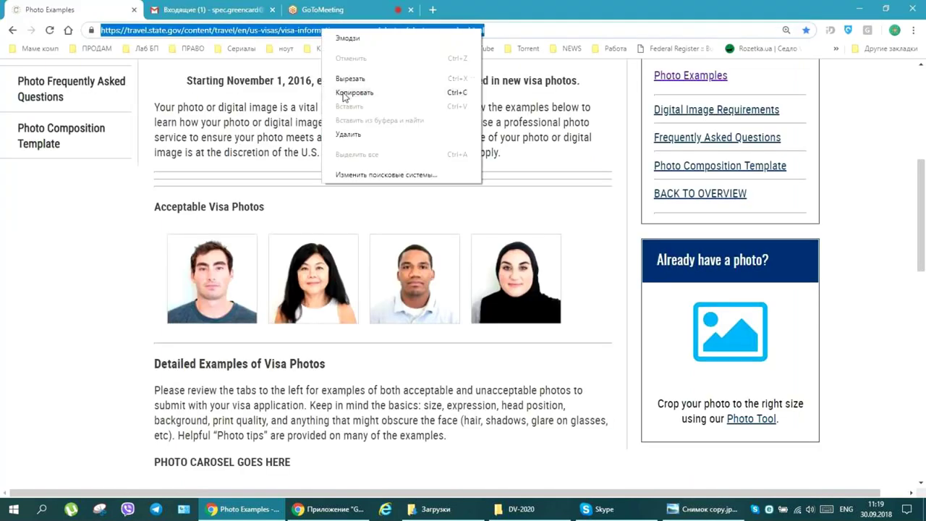
{"action": "left_click", "coordinate": [344, 96]}
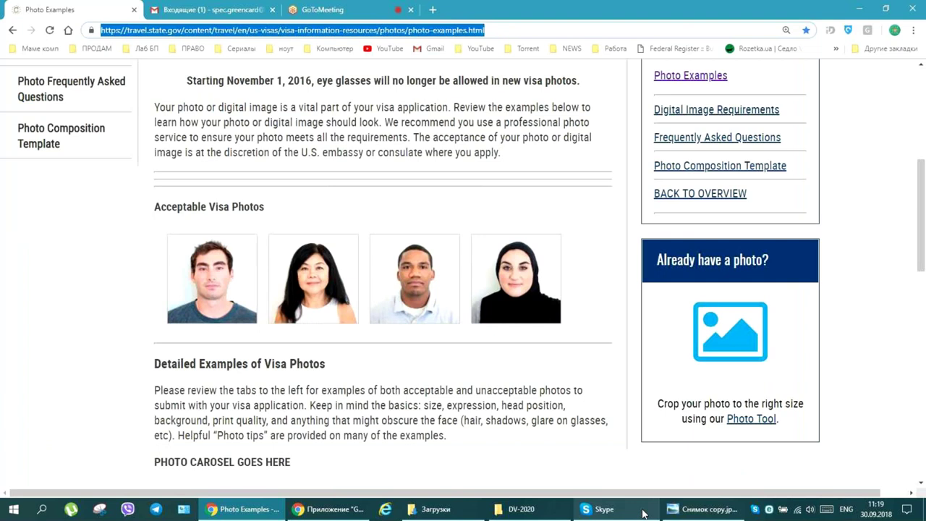
{"action": "left_click", "coordinate": [387, 509]}
{"action": "right_click", "coordinate": [267, 23]}
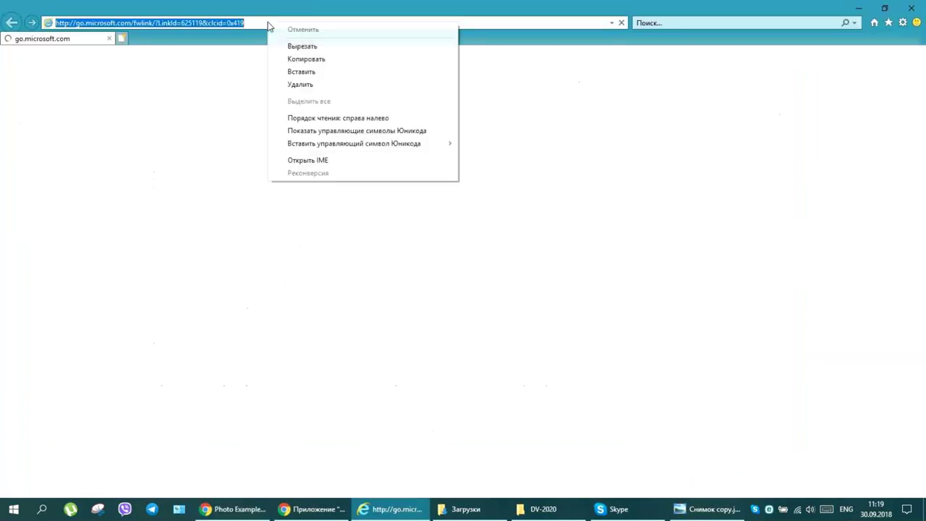
{"action": "left_click", "coordinate": [301, 72]}
{"action": "key", "text": "Return"}
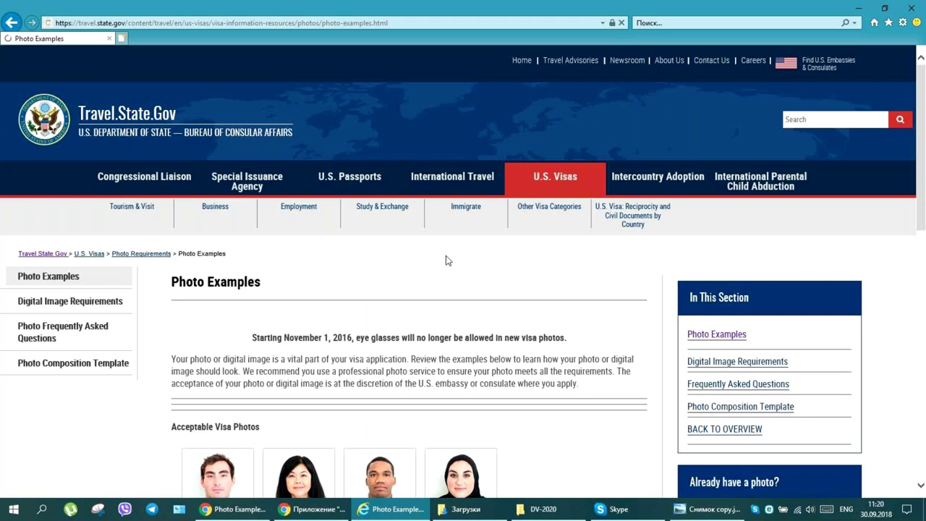
Look over the loaded Photo Examples page and check the Internet Explorer version information.
{"action": "scroll", "coordinate": [446, 260], "scroll_direction": "down", "scroll_amount": 3}
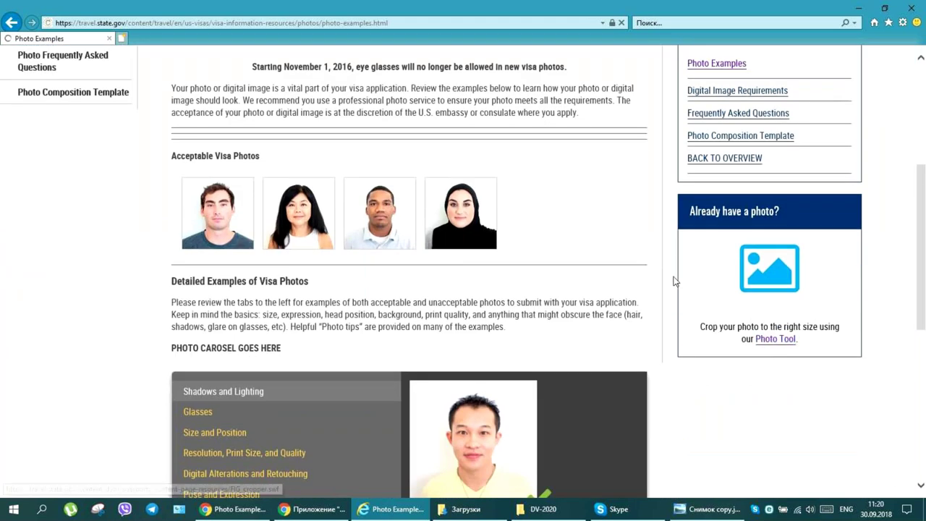
{"action": "scroll", "coordinate": [273, 110], "scroll_direction": "up", "scroll_amount": 3}
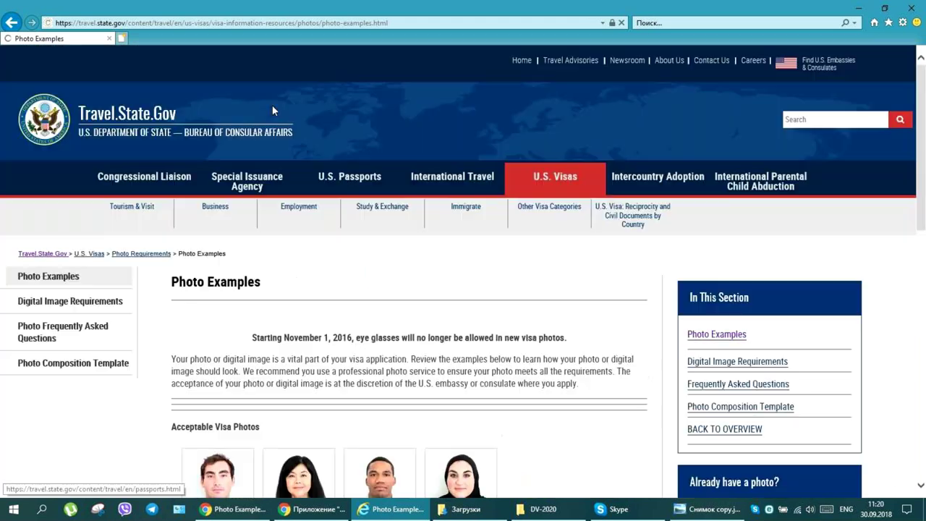
{"action": "left_click", "coordinate": [904, 23]}
{"action": "left_click", "coordinate": [730, 183]}
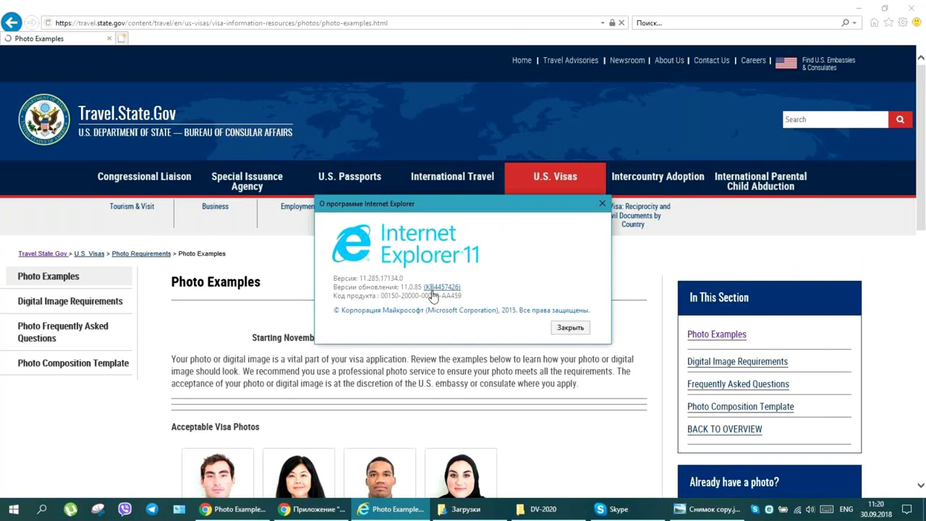
{"action": "left_click", "coordinate": [571, 330]}
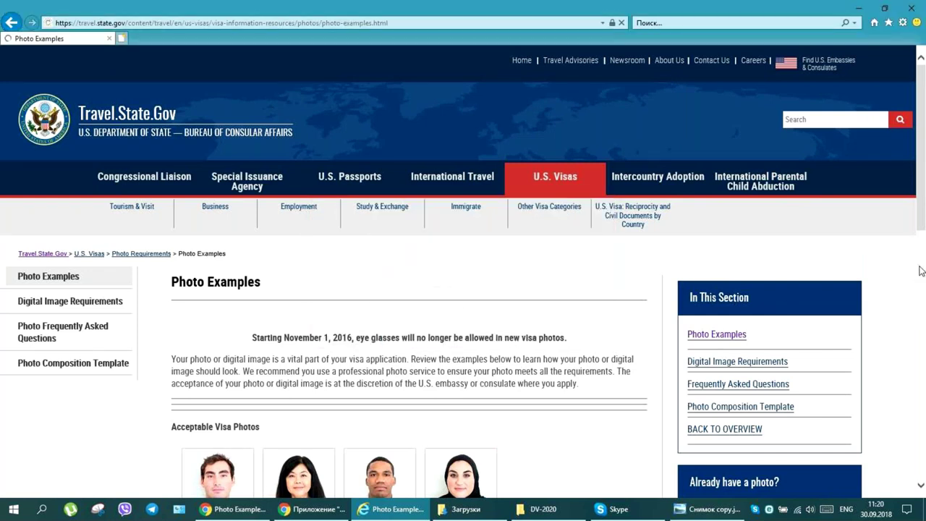
Open the Photo Tool for cropping photos from the "Already have a photo?" section.
{"action": "scroll", "coordinate": [919, 269], "scroll_direction": "down", "scroll_amount": 1}
{"action": "scroll", "coordinate": [919, 270], "scroll_direction": "down", "scroll_amount": 4}
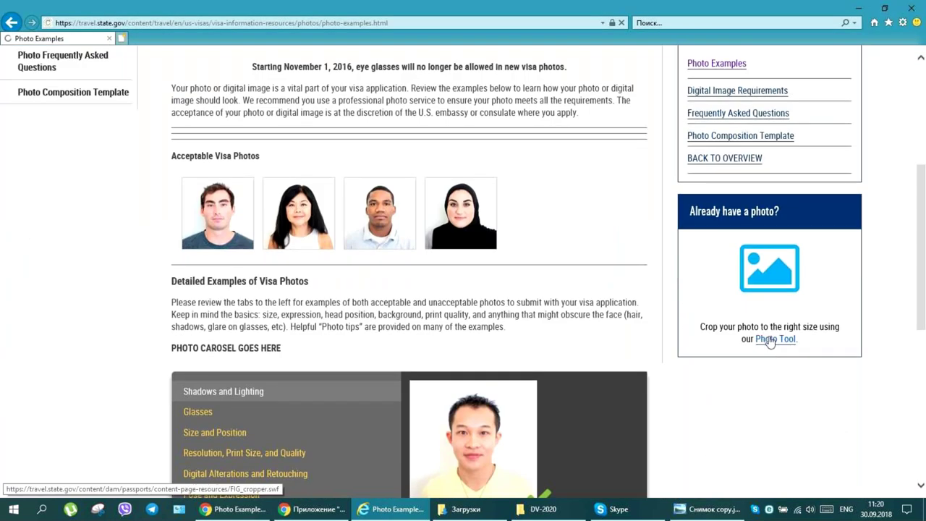
{"action": "left_click", "coordinate": [771, 339]}
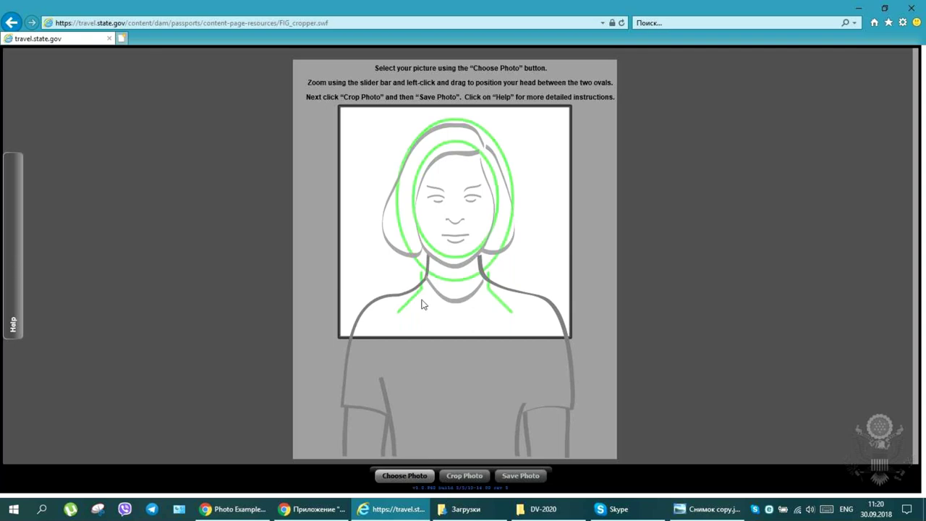
Load tallahasse-passport-photo-image30.jpeg from the DV-2020 folder on the desktop into the Photo Tool.
{"action": "left_click", "coordinate": [403, 478]}
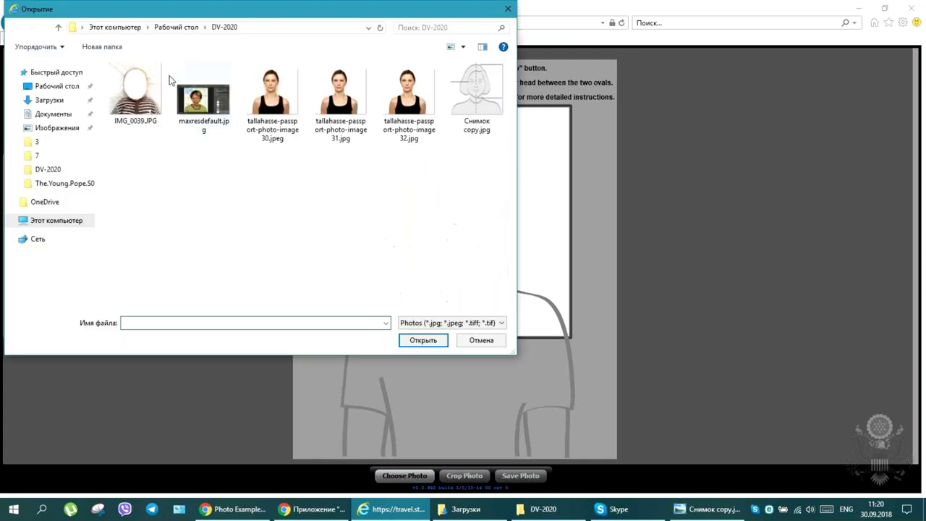
{"action": "left_click_drag", "start_coordinate": [152, 11], "coordinate": [250, 37]}
{"action": "left_click", "coordinate": [154, 107]}
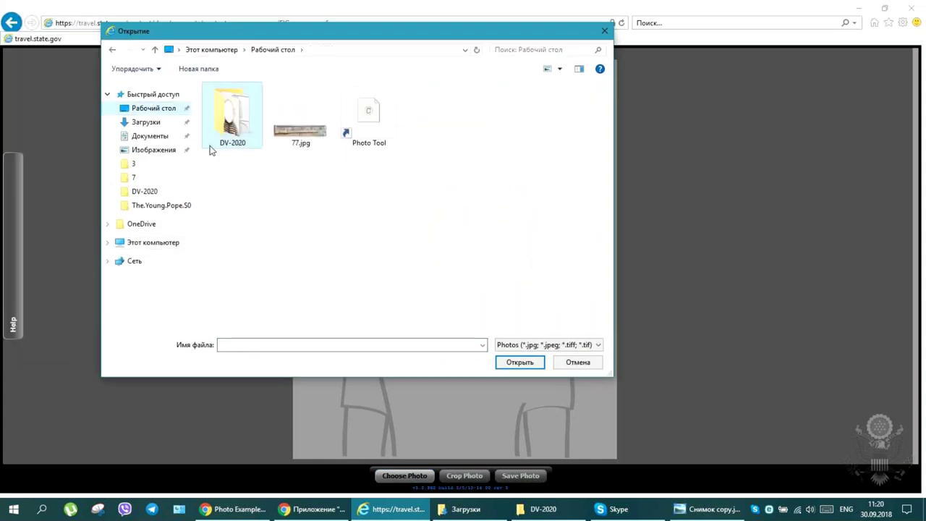
{"action": "double_click", "coordinate": [243, 122]}
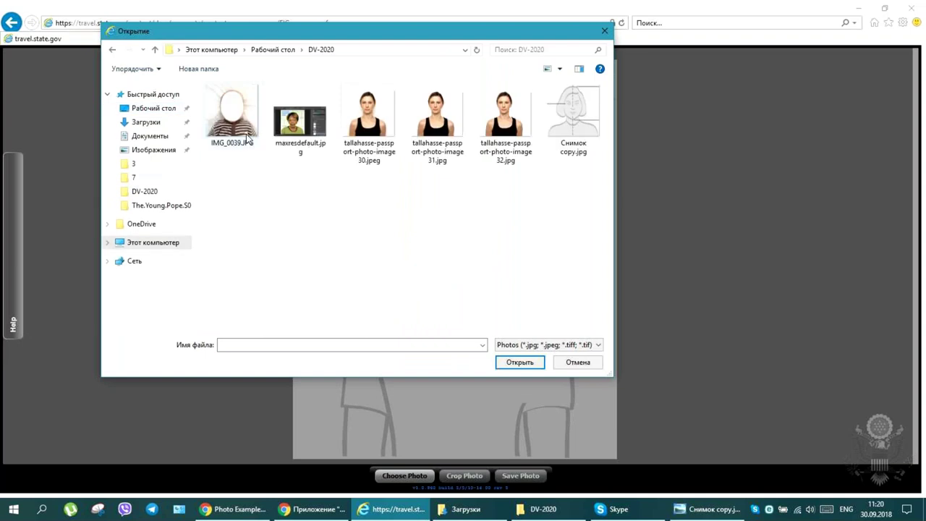
{"action": "left_click", "coordinate": [374, 119]}
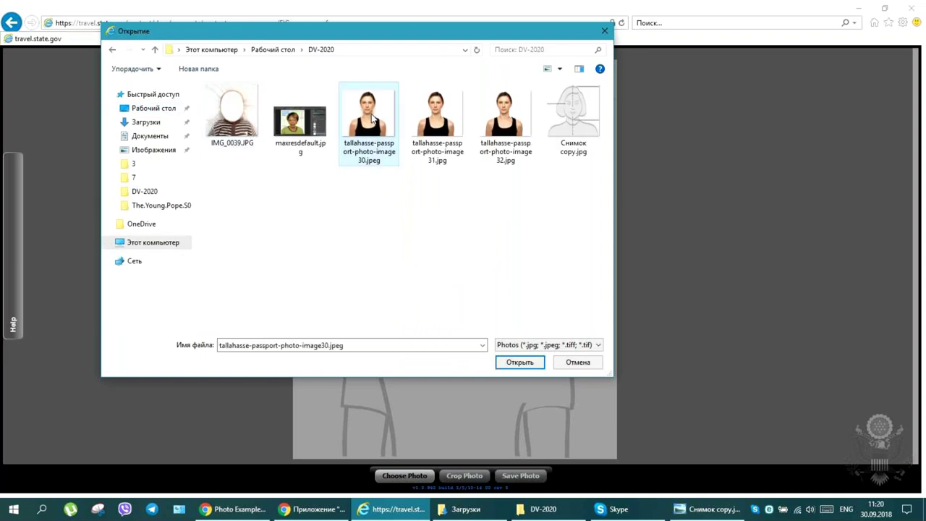
{"action": "left_click", "coordinate": [513, 361]}
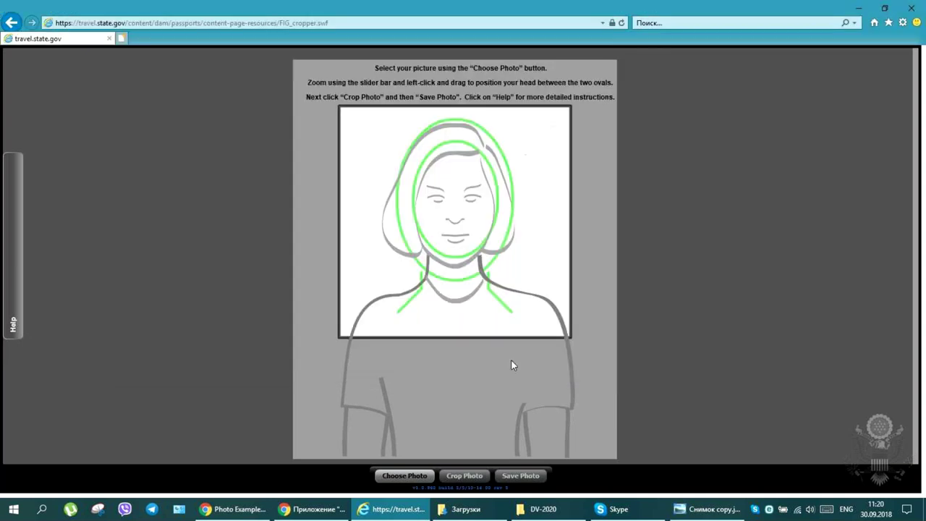
Shrink the photo, position the head between the two green ovals and try to crop it.
{"action": "left_click_drag", "start_coordinate": [477, 232], "coordinate": [468, 299]}
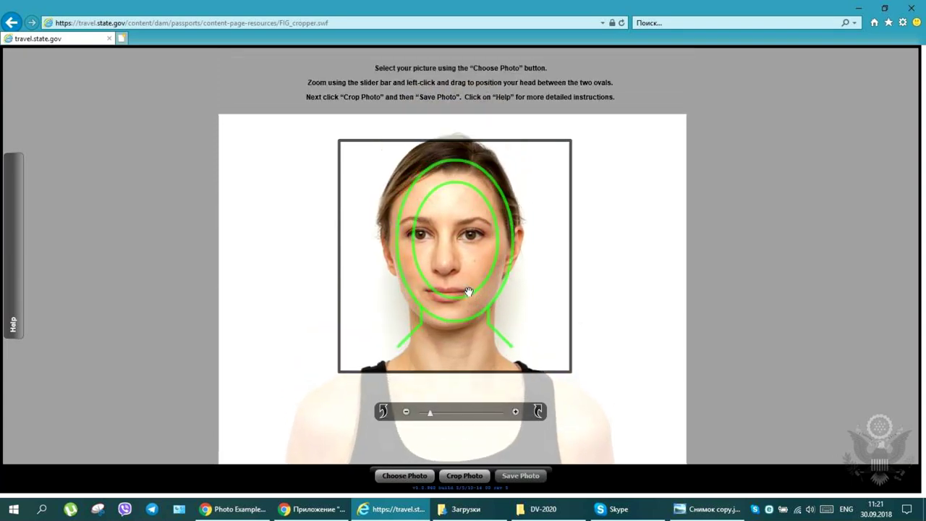
{"action": "mouse_move", "coordinate": [468, 259]}
{"action": "left_mouse_down"}
{"action": "mouse_move", "coordinate": [472, 265]}
{"action": "mouse_move", "coordinate": [471, 248]}
{"action": "left_mouse_up"}
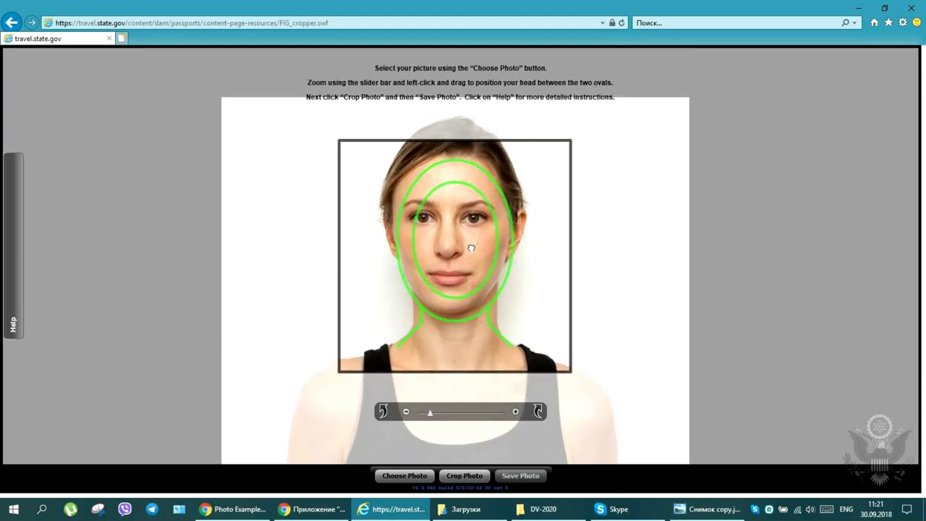
{"action": "mouse_move", "coordinate": [429, 416]}
{"action": "left_mouse_down"}
{"action": "mouse_move", "coordinate": [438, 419]}
{"action": "mouse_move", "coordinate": [423, 413]}
{"action": "left_mouse_up"}
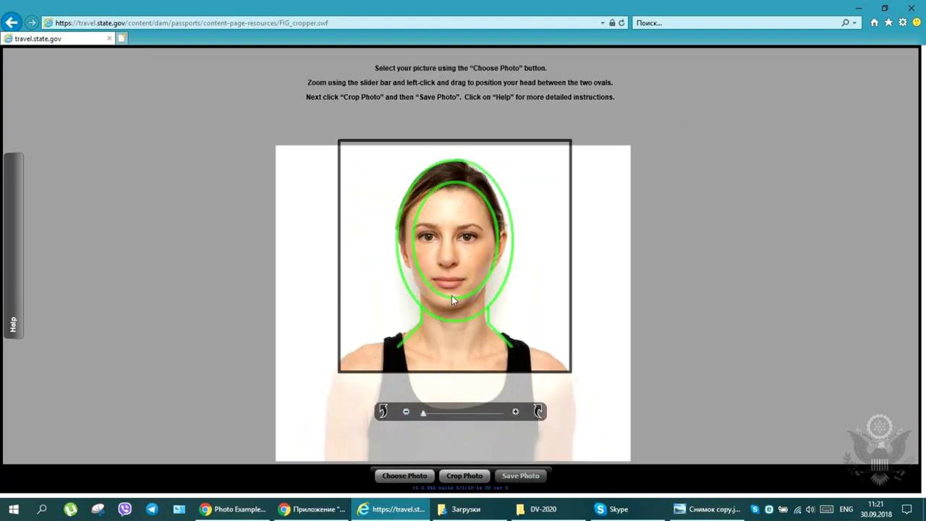
{"action": "left_click_drag", "start_coordinate": [461, 297], "coordinate": [465, 301]}
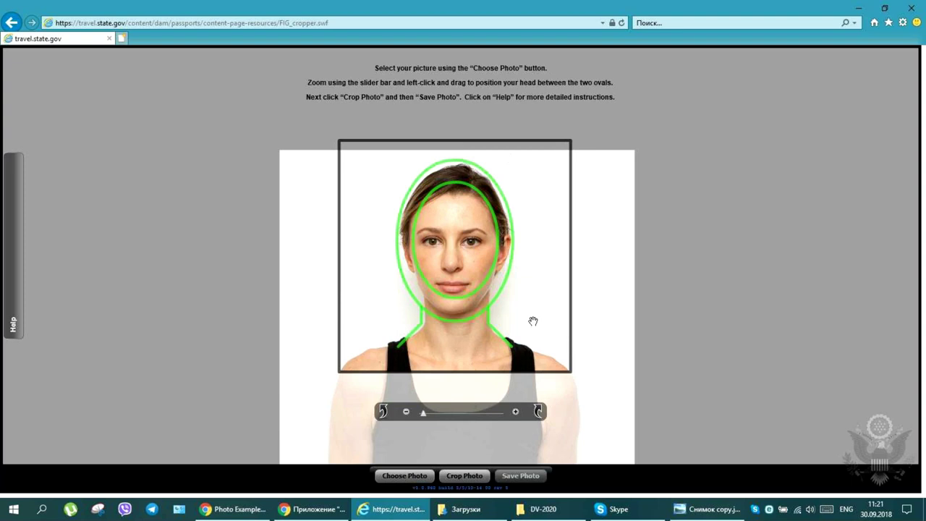
{"action": "left_click", "coordinate": [457, 474]}
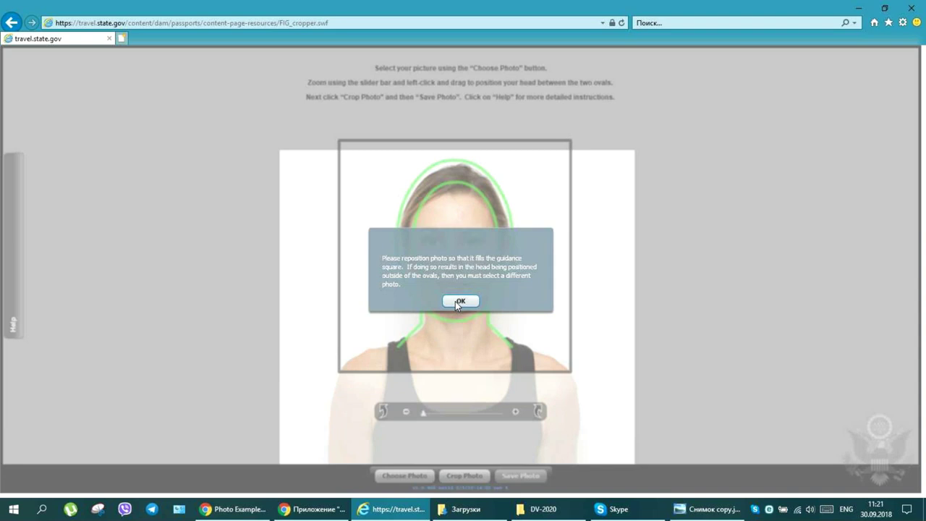
{"action": "left_click", "coordinate": [459, 301]}
Reposition the photo so it fills the guidance square with the head on the ovals, and crop it.
{"action": "left_click_drag", "start_coordinate": [463, 274], "coordinate": [460, 255]}
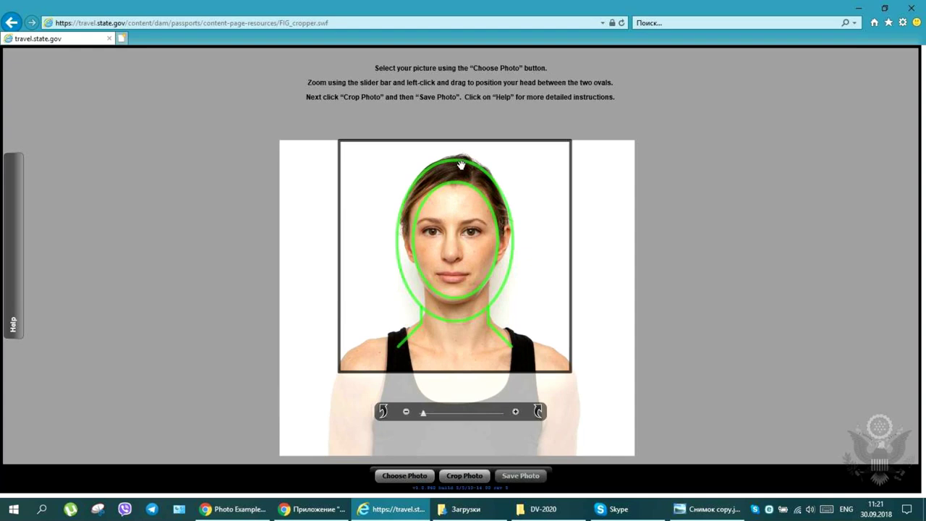
{"action": "left_click_drag", "start_coordinate": [458, 167], "coordinate": [457, 178]}
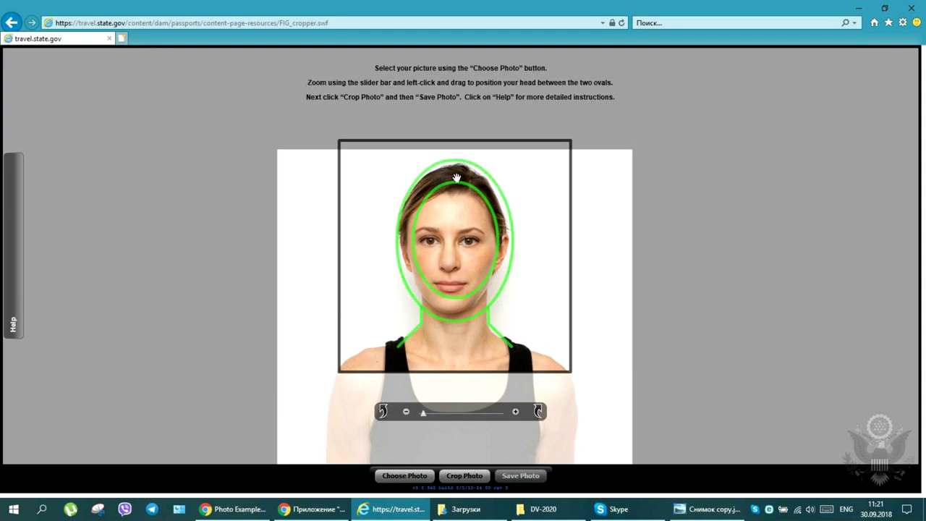
{"action": "mouse_move", "coordinate": [456, 177]}
{"action": "left_mouse_down"}
{"action": "mouse_move", "coordinate": [458, 166]}
{"action": "mouse_move", "coordinate": [452, 175]}
{"action": "left_mouse_up"}
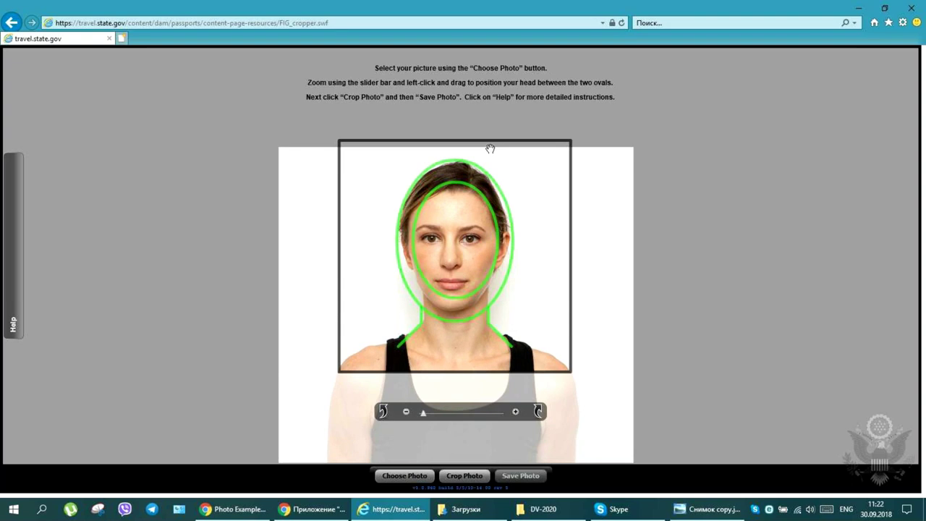
{"action": "left_click_drag", "start_coordinate": [464, 219], "coordinate": [463, 209]}
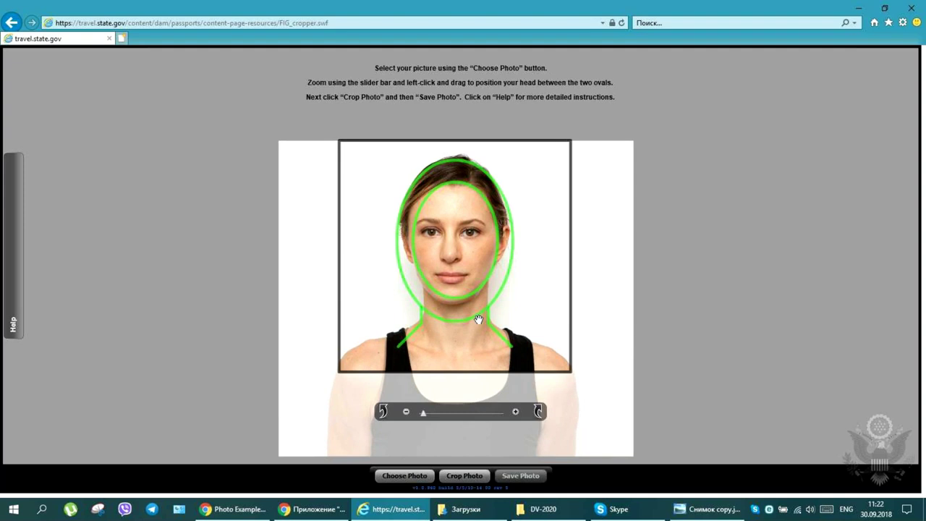
{"action": "left_click", "coordinate": [464, 476]}
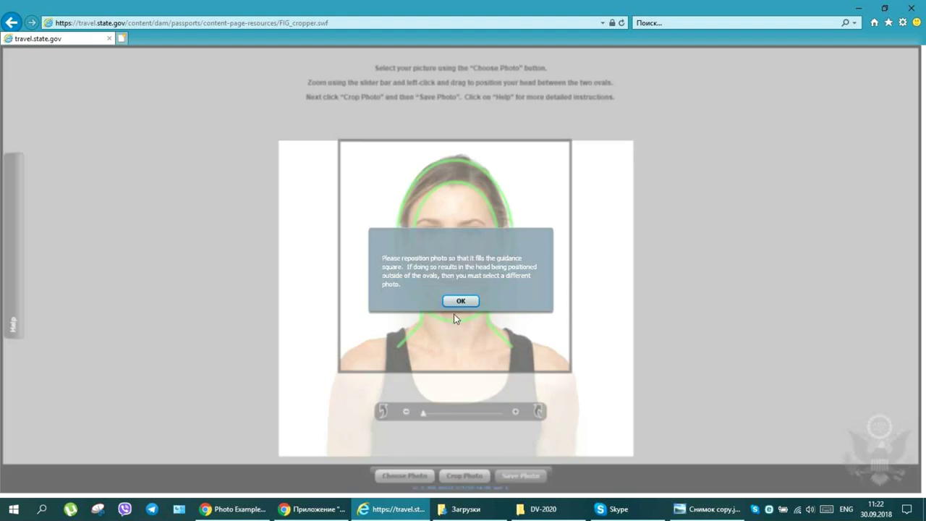
{"action": "left_click", "coordinate": [460, 301]}
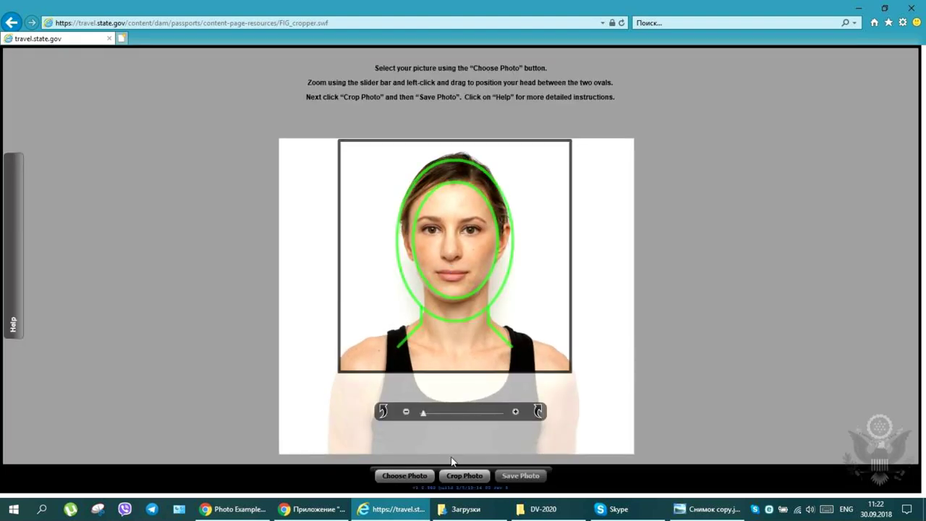
{"action": "left_click", "coordinate": [451, 478]}
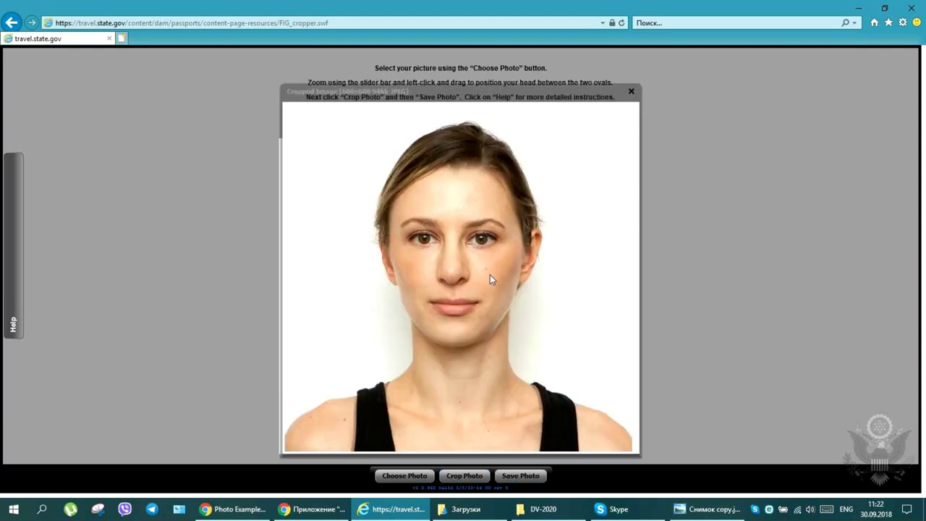
Examine the cropped photo and the size and format details in its preview window's title.
{"action": "left_click_drag", "start_coordinate": [451, 95], "coordinate": [432, 63]}
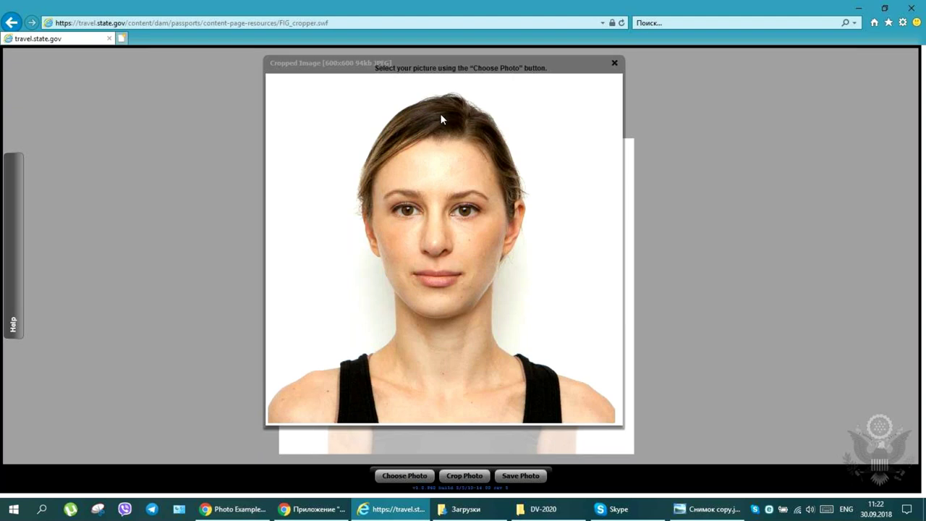
{"action": "left_click_drag", "start_coordinate": [450, 70], "coordinate": [467, 72]}
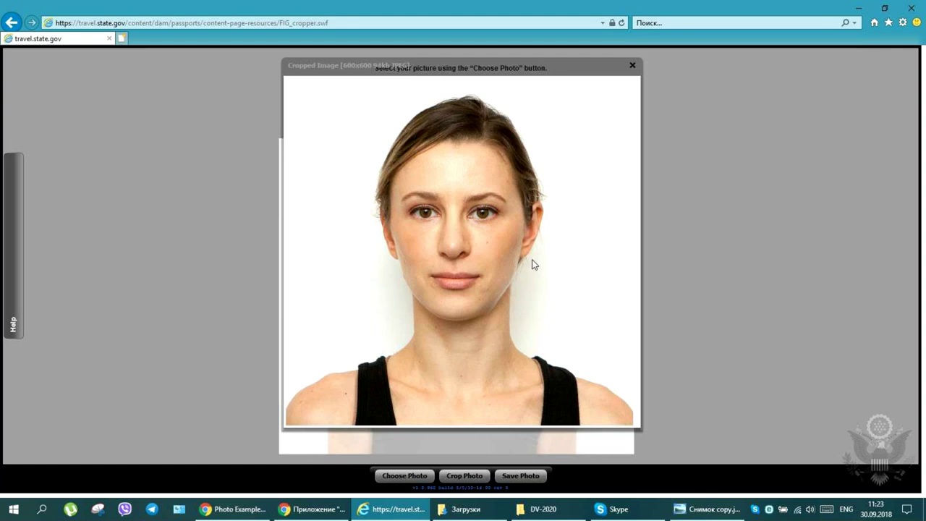
{"action": "left_click_drag", "start_coordinate": [442, 69], "coordinate": [407, 69]}
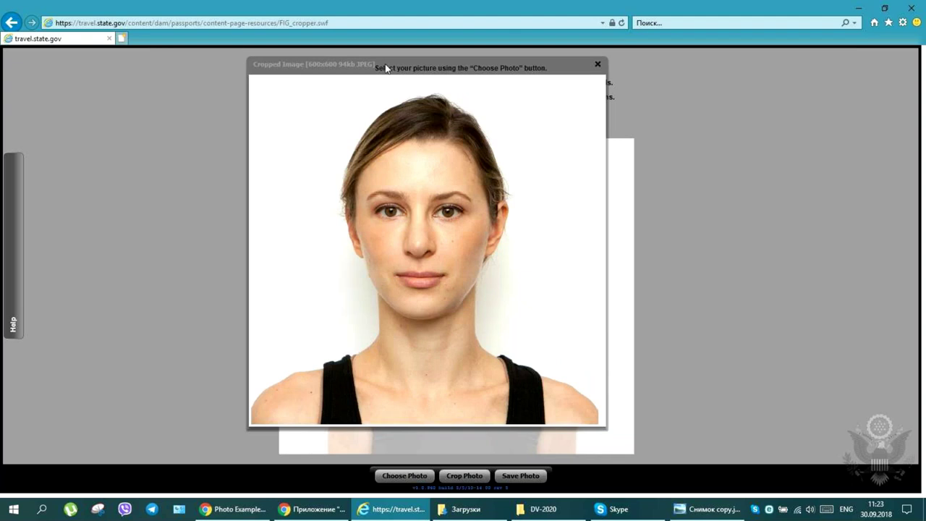
{"action": "left_click_drag", "start_coordinate": [374, 68], "coordinate": [313, 62]}
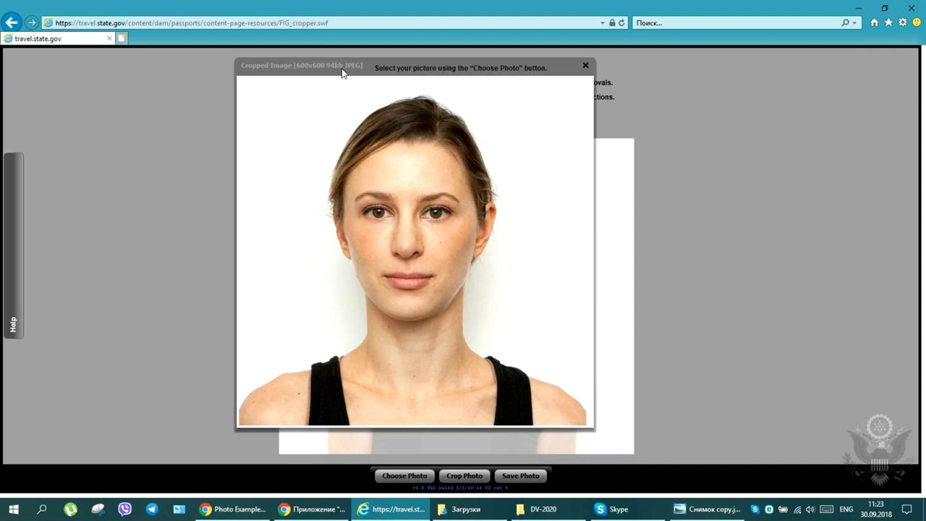
{"action": "mouse_move", "coordinate": [364, 72]}
{"action": "left_mouse_down"}
{"action": "mouse_move", "coordinate": [321, 70]}
{"action": "mouse_move", "coordinate": [368, 66]}
{"action": "left_mouse_up"}
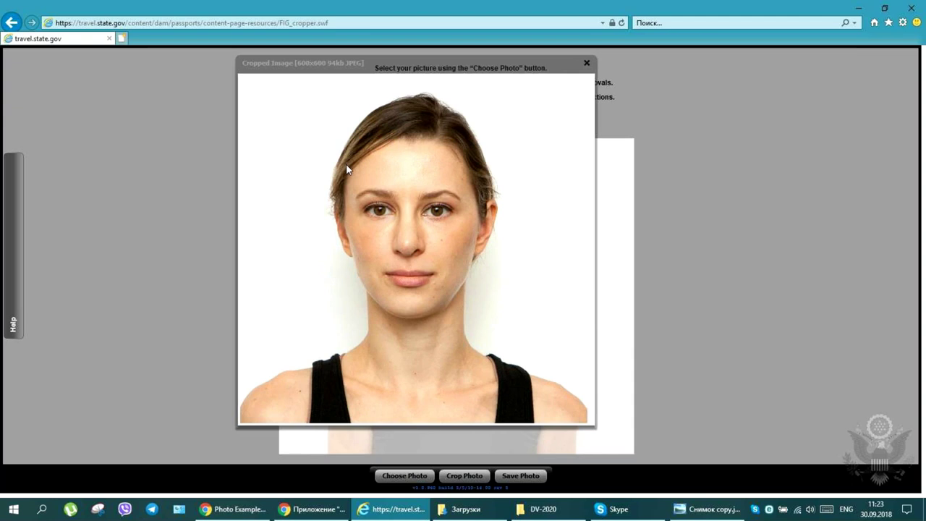
{"action": "right_click", "coordinate": [311, 165]}
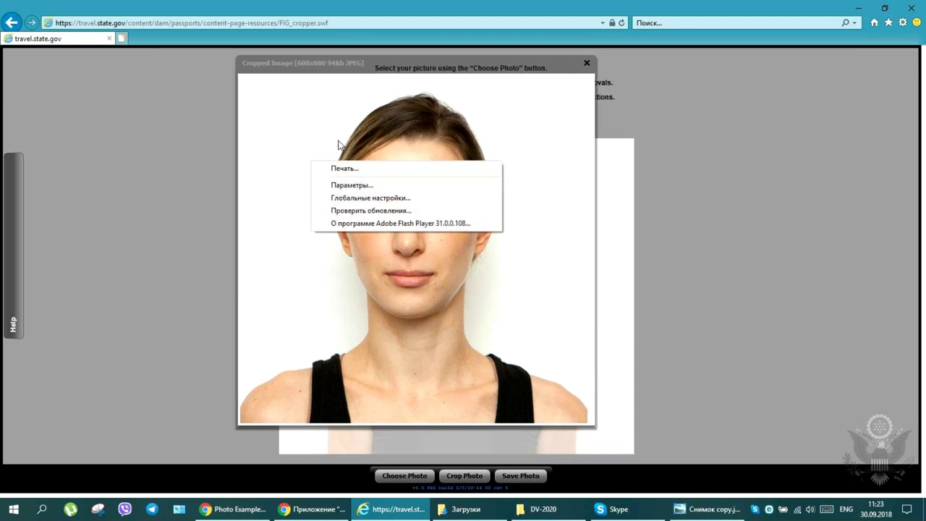
{"action": "left_click", "coordinate": [340, 142]}
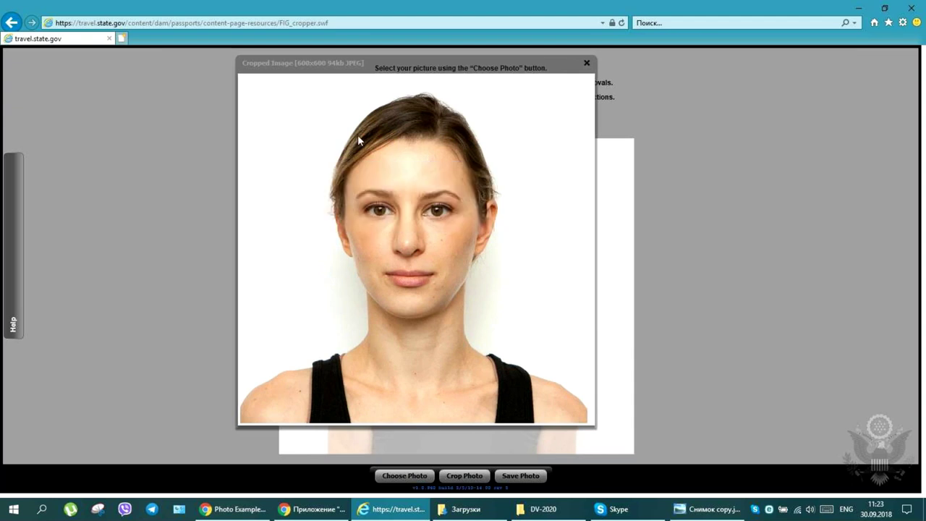
Save the cropped photo in the DV-2020 folder as CROPPED-tallahasse-passport-photo-image302222.jpeg.
{"action": "left_click", "coordinate": [528, 477]}
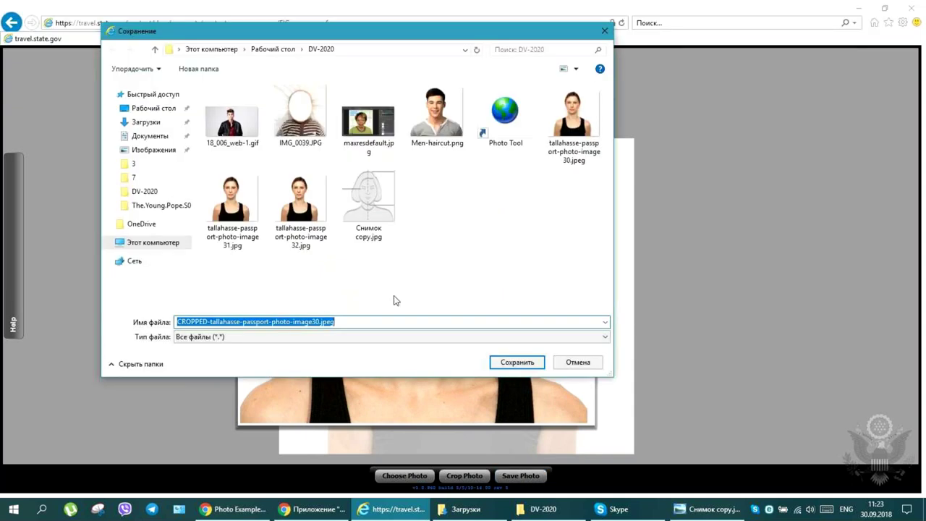
{"action": "left_click", "coordinate": [322, 322]}
{"action": "type", "text": "2222"}
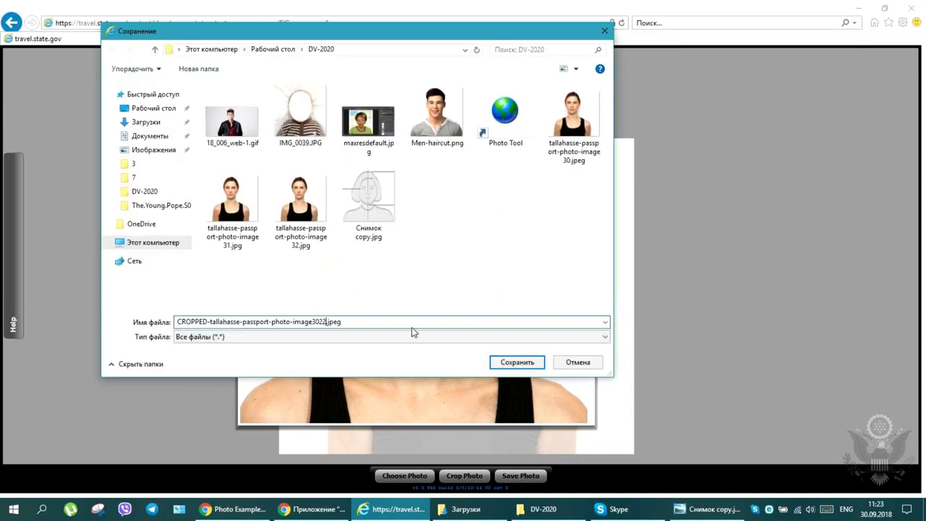
{"action": "key", "text": "Return"}
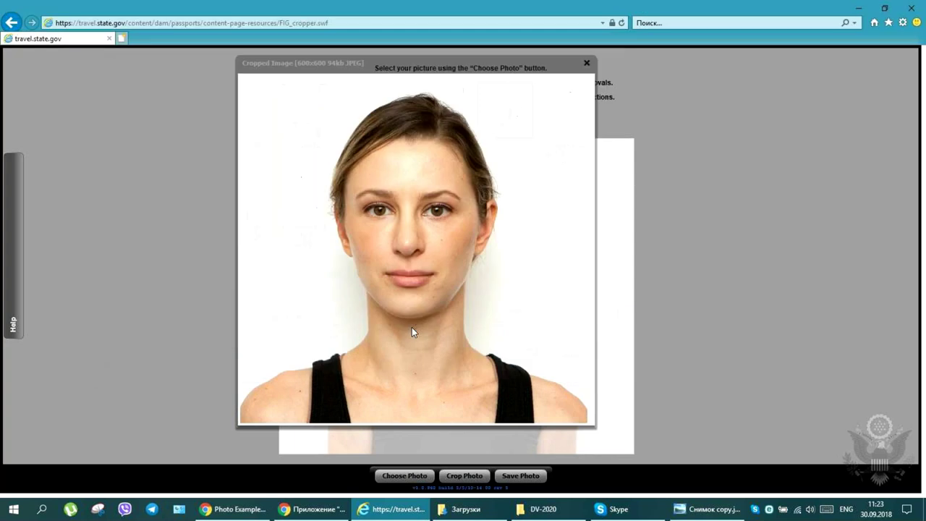
Look through the photos available for loading in the DV-2020 folder without choosing another one.
{"action": "left_click_drag", "start_coordinate": [437, 69], "coordinate": [473, 70]}
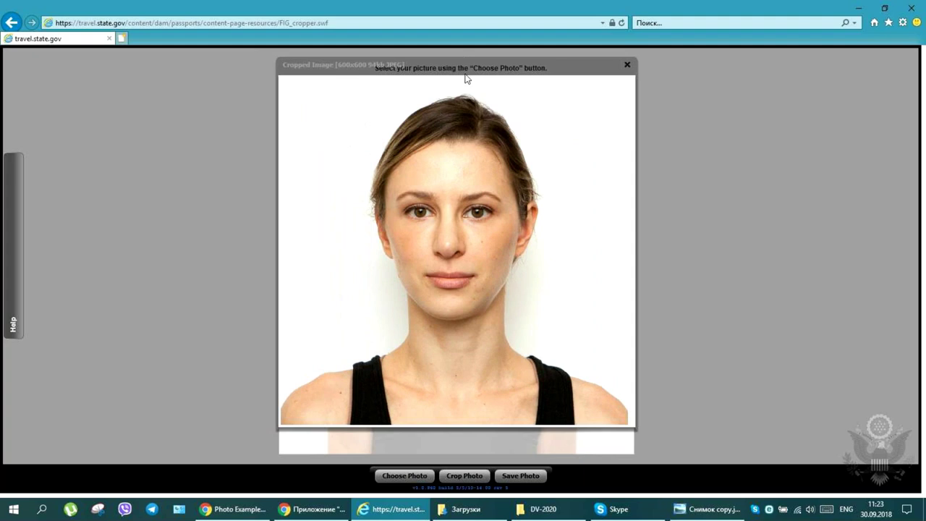
{"action": "left_click_drag", "start_coordinate": [561, 66], "coordinate": [530, 58]}
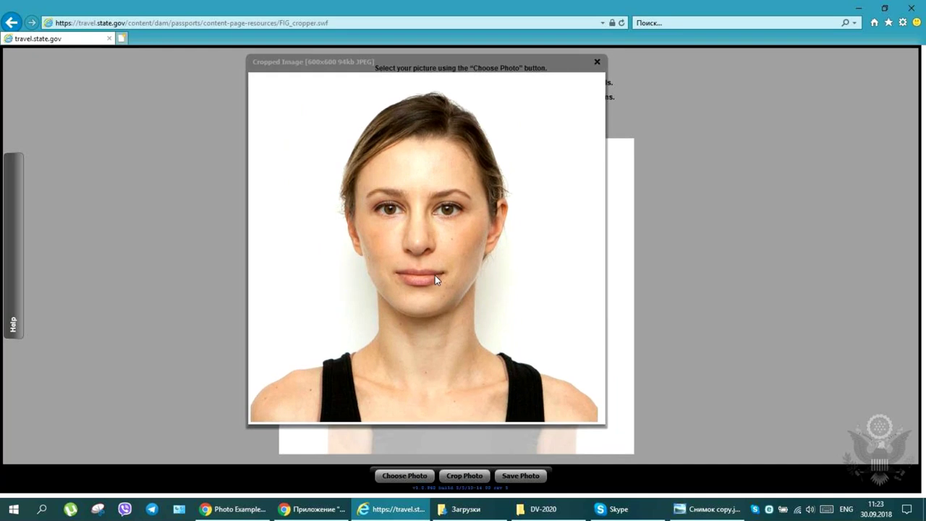
{"action": "left_click", "coordinate": [413, 479]}
{"action": "left_click", "coordinate": [576, 361]}
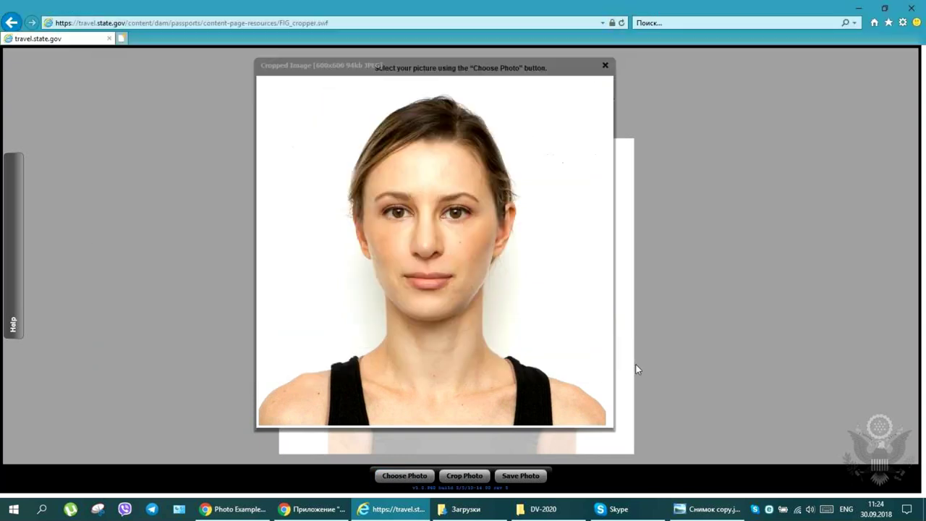
{"action": "left_click", "coordinate": [402, 480]}
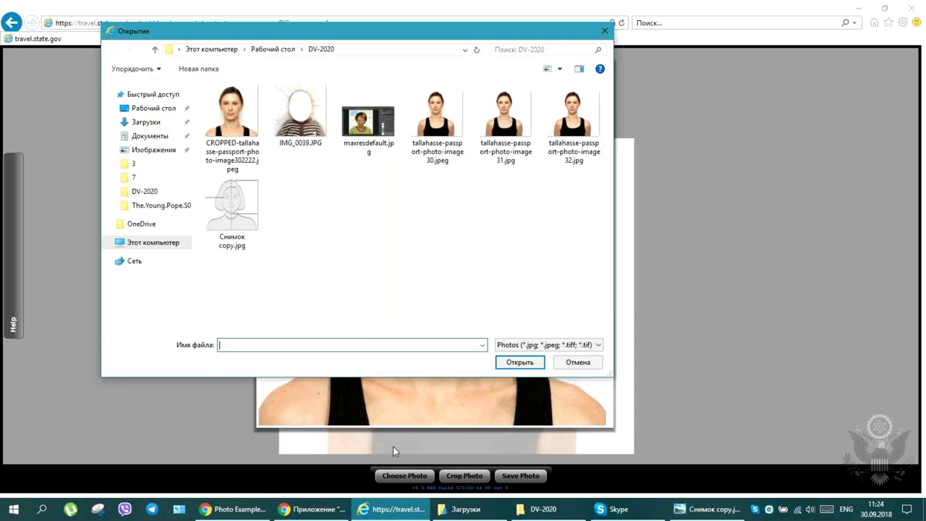
{"action": "left_click", "coordinate": [577, 362]}
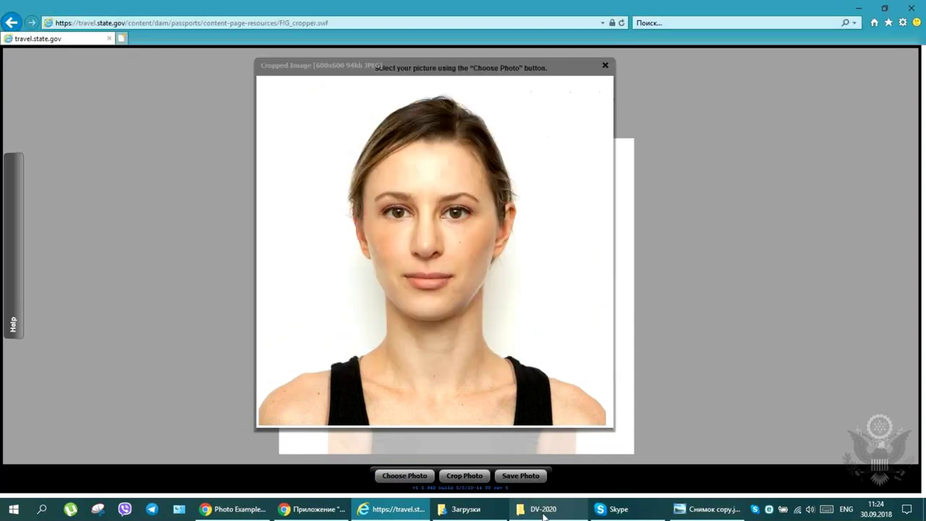
Check the programs offered for opening 18_006_web-1.gif in the DV-2020 folder, and launch Adobe Photoshop CS3.
{"action": "left_click", "coordinate": [541, 509]}
{"action": "left_click", "coordinate": [118, 142]}
{"action": "right_click", "coordinate": [116, 140]}
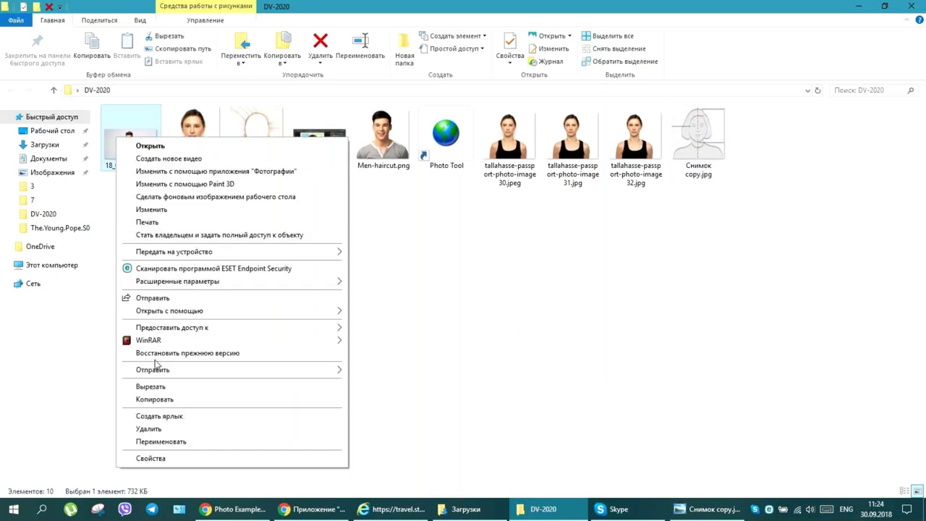
{"action": "mouse_move", "coordinate": [165, 311]}
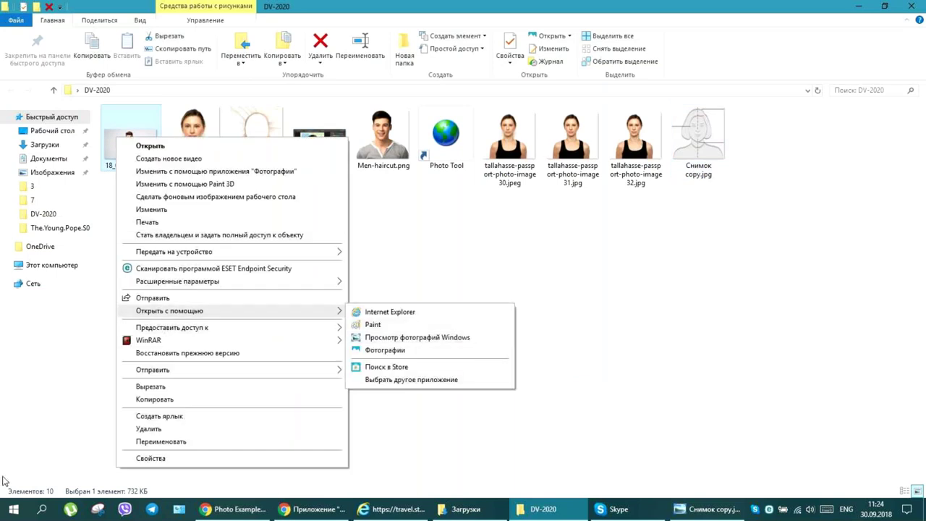
{"action": "left_click", "coordinate": [13, 509]}
{"action": "left_click", "coordinate": [403, 284]}
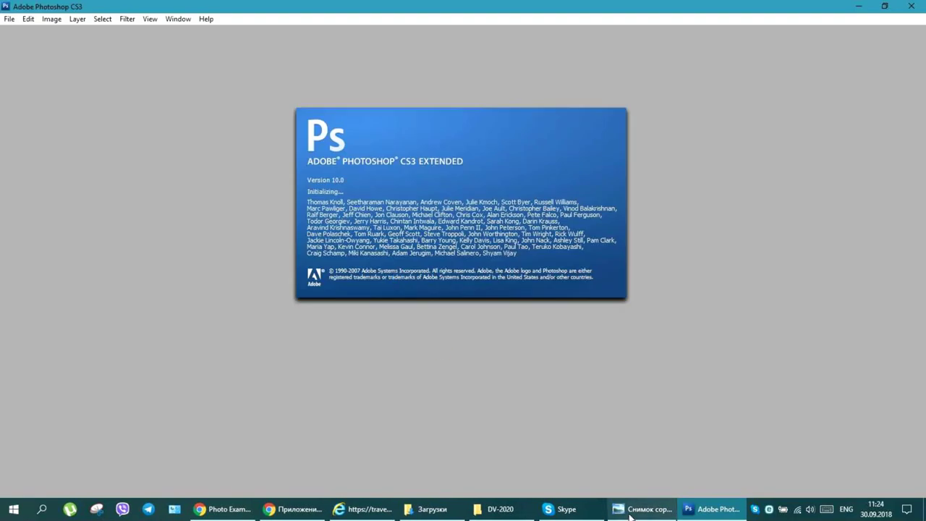
Check which file types the online Photo Tool accepts for loading, comparing with 18_006_web-1.gif in the DV-2020 folder, and choose no photo.
{"action": "left_click", "coordinate": [499, 508]}
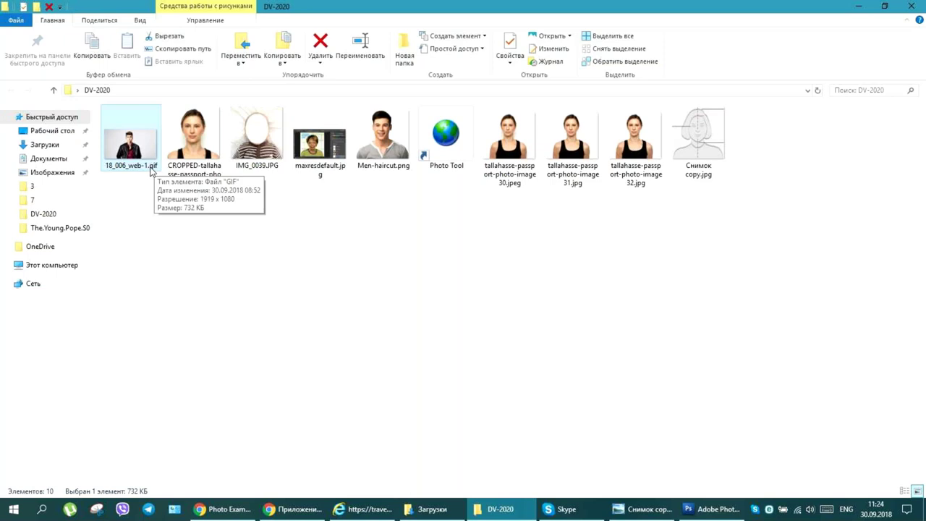
{"action": "left_click", "coordinate": [364, 508]}
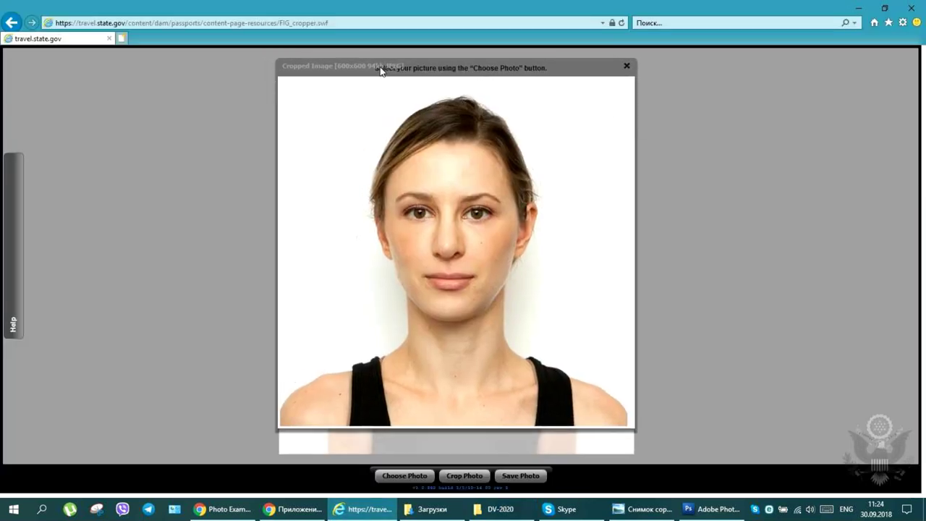
{"action": "left_click", "coordinate": [406, 475]}
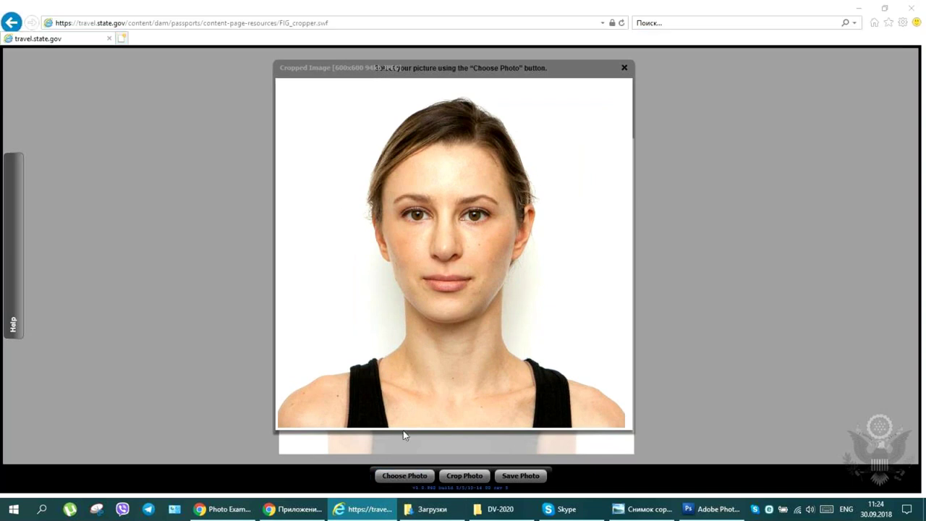
{"action": "left_click", "coordinate": [544, 345]}
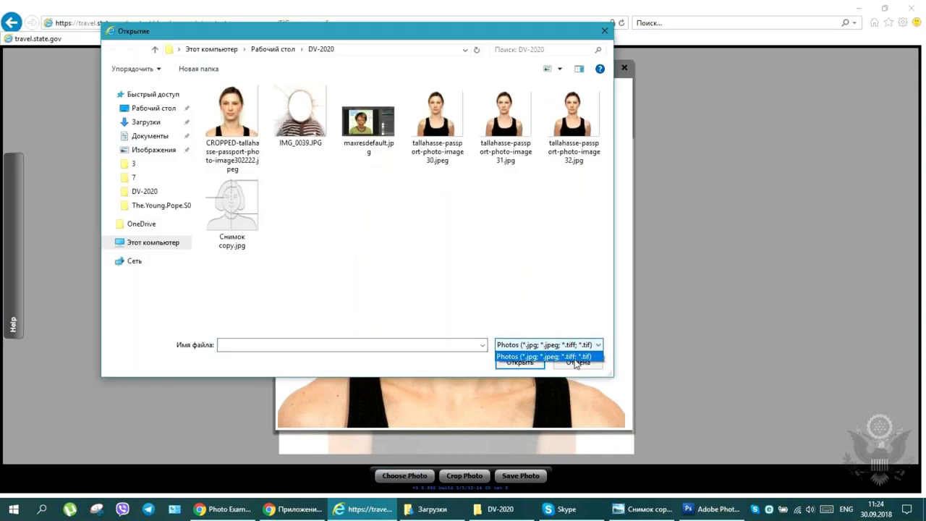
{"action": "left_click", "coordinate": [562, 358]}
{"action": "left_click", "coordinate": [576, 361]}
Open 18_006_web-1.gif from the DV-2020 folder in Photoshop and convert it to RGB Color mode.
{"action": "left_click", "coordinate": [713, 508]}
{"action": "left_click", "coordinate": [499, 509]}
{"action": "left_click_drag", "start_coordinate": [130, 145], "coordinate": [384, 281]}
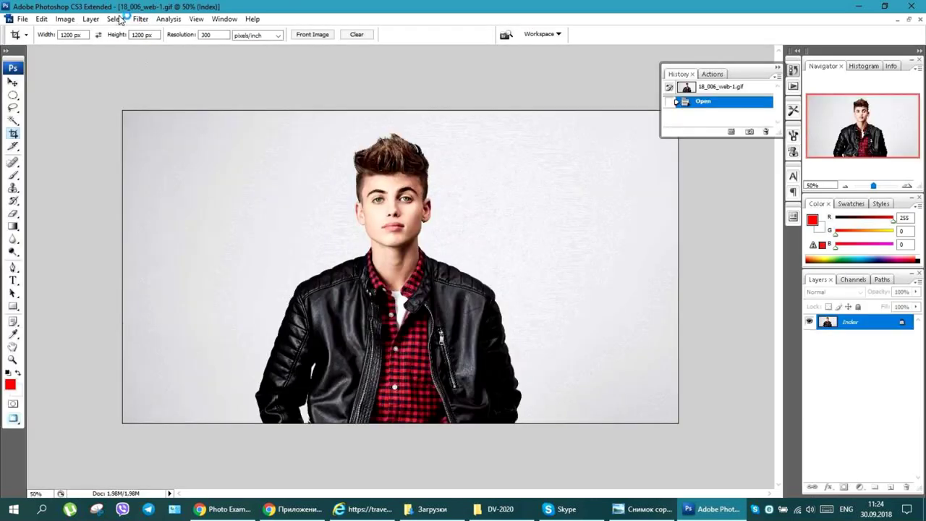
{"action": "left_click", "coordinate": [64, 19]}
{"action": "mouse_move", "coordinate": [73, 32]}
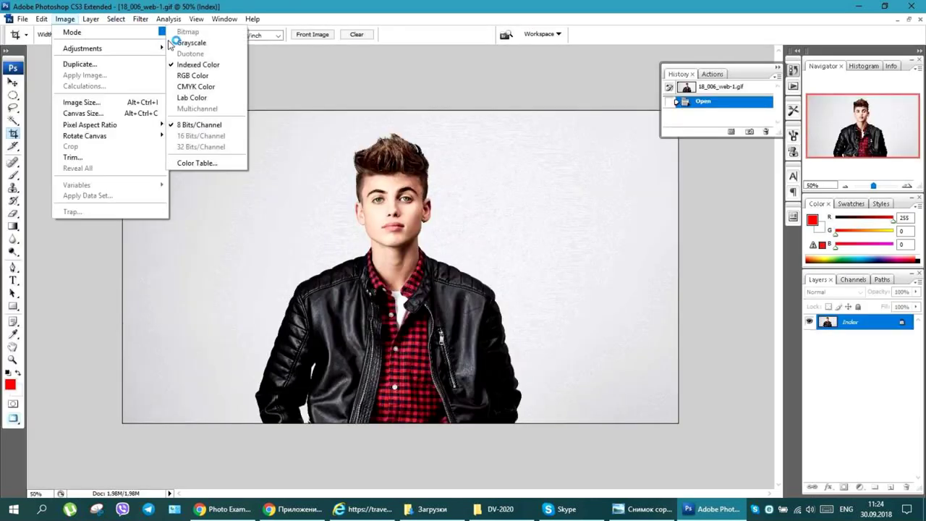
{"action": "left_click", "coordinate": [192, 75]}
Save the converted image in the DV-2020 folder as 18_006_web-1.jpg in JPEG format at quality 12, and close Photoshop.
{"action": "key", "text": "ctrl+shift+s"}
{"action": "left_click", "coordinate": [698, 362]}
{"action": "left_click", "coordinate": [758, 370]}
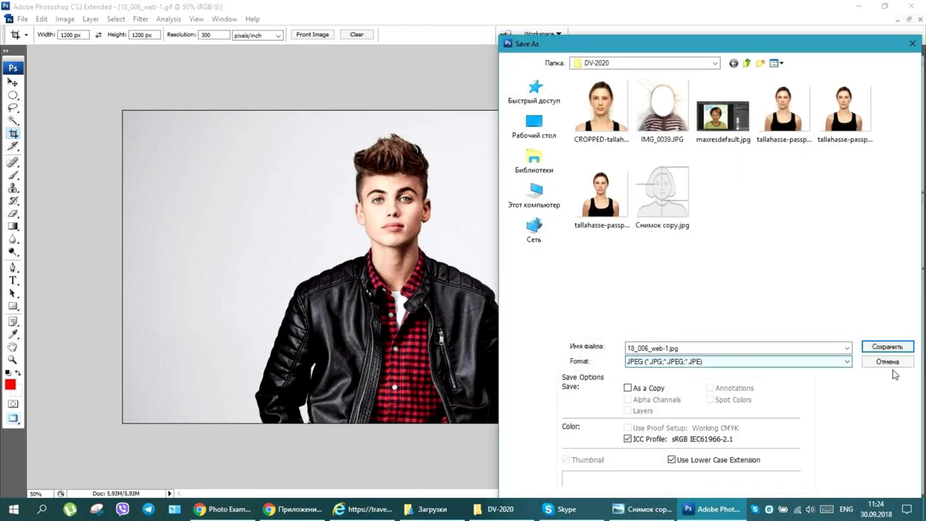
{"action": "left_click", "coordinate": [887, 346]}
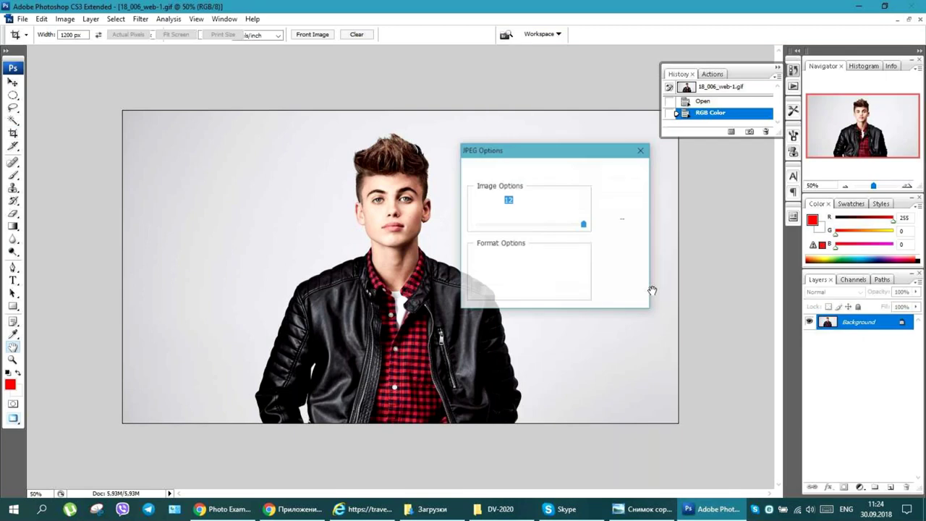
{"action": "key", "text": "Return"}
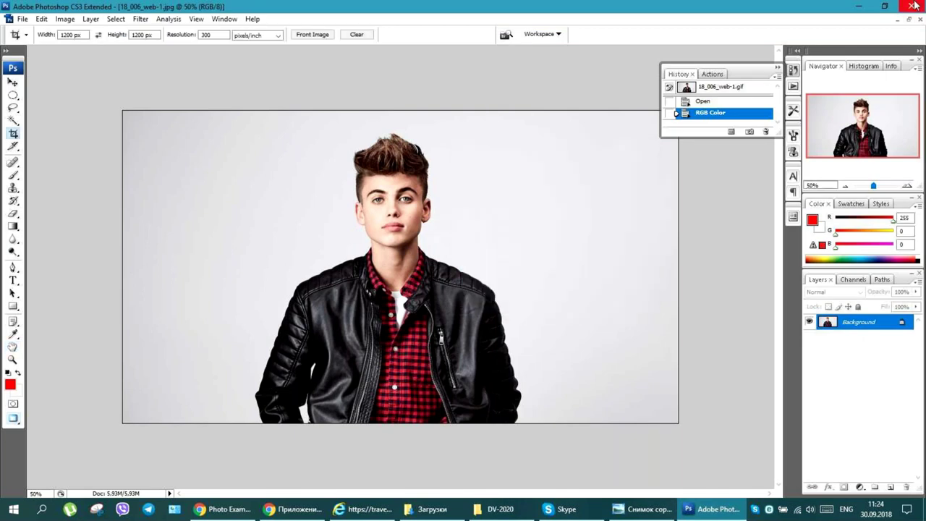
{"action": "left_click", "coordinate": [913, 6]}
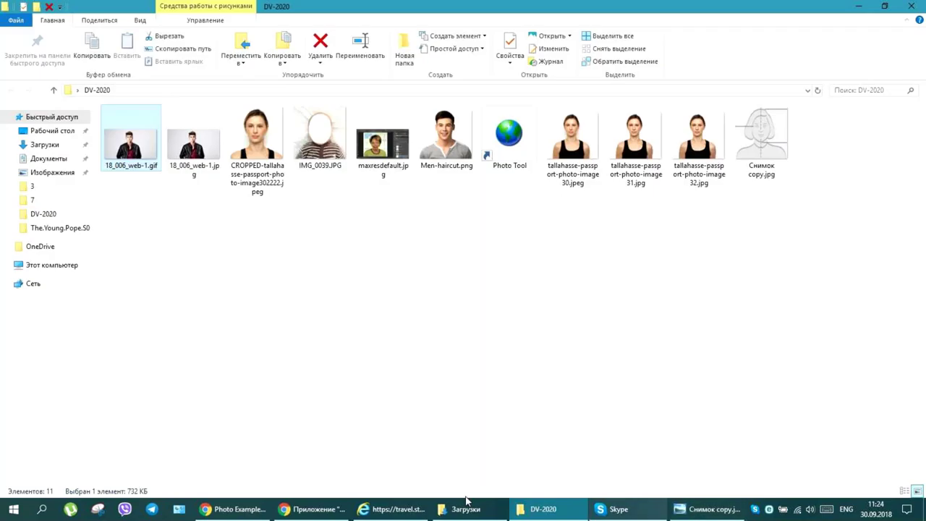
Load 18_006_web-1.jpg into the online Photo Tool, enlarge it slightly and align the man's head with the two green ovals.
{"action": "left_click", "coordinate": [397, 508]}
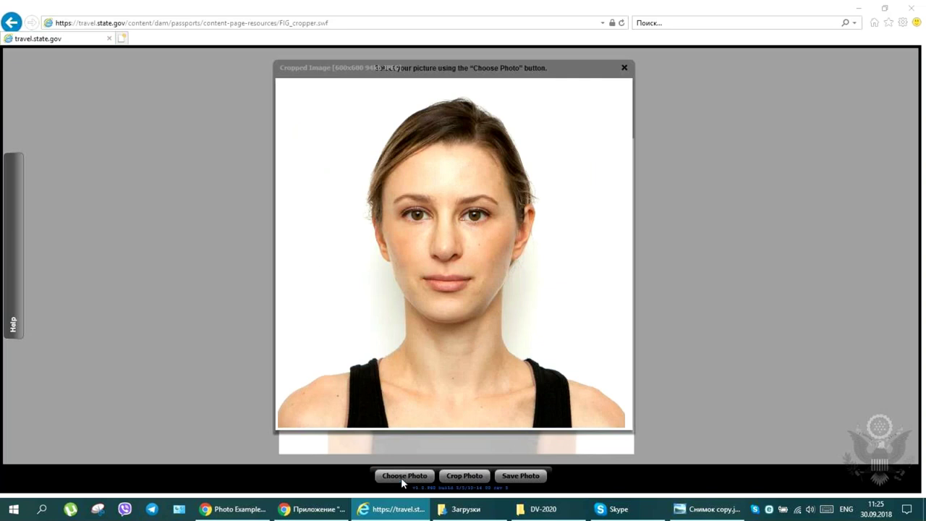
{"action": "left_click", "coordinate": [403, 476]}
{"action": "double_click", "coordinate": [235, 124]}
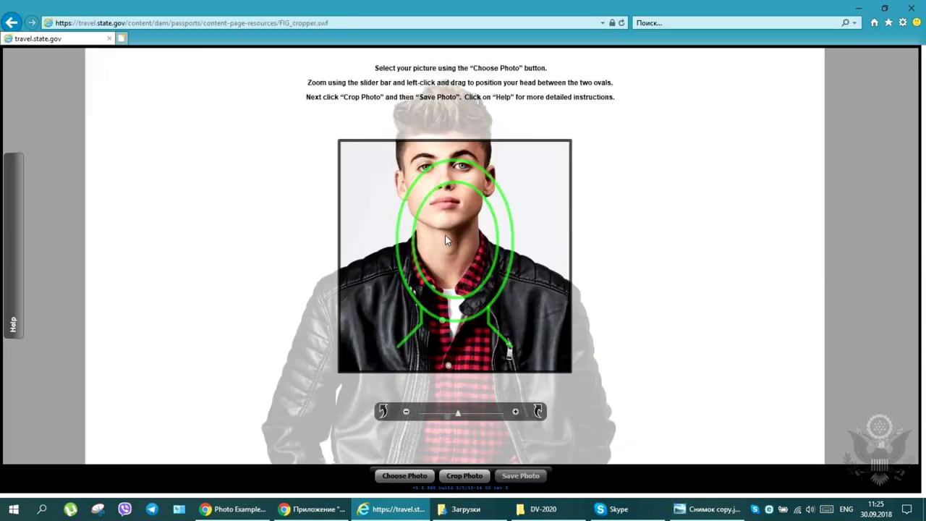
{"action": "left_click_drag", "start_coordinate": [438, 237], "coordinate": [447, 319]}
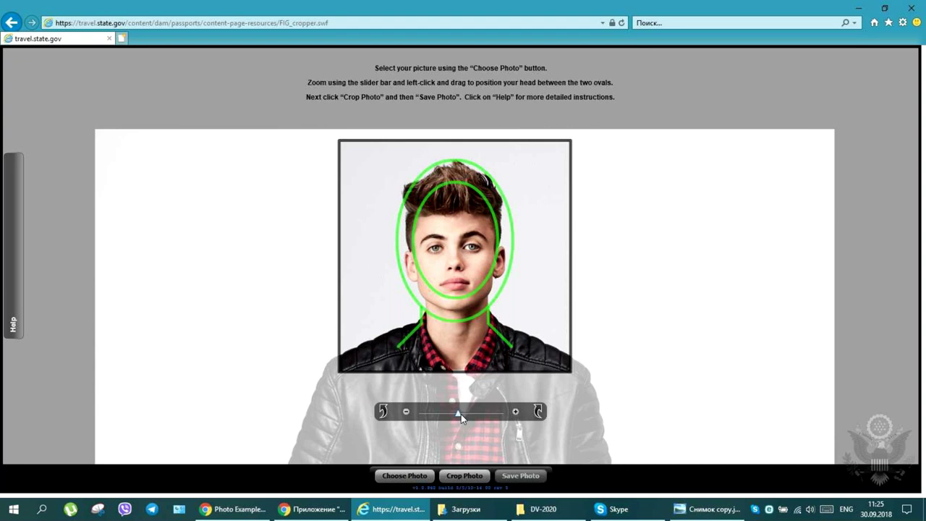
{"action": "mouse_move", "coordinate": [457, 413]}
{"action": "left_mouse_down"}
{"action": "mouse_move", "coordinate": [428, 416]}
{"action": "mouse_move", "coordinate": [478, 417]}
{"action": "mouse_move", "coordinate": [447, 418]}
{"action": "mouse_move", "coordinate": [459, 418]}
{"action": "left_mouse_up"}
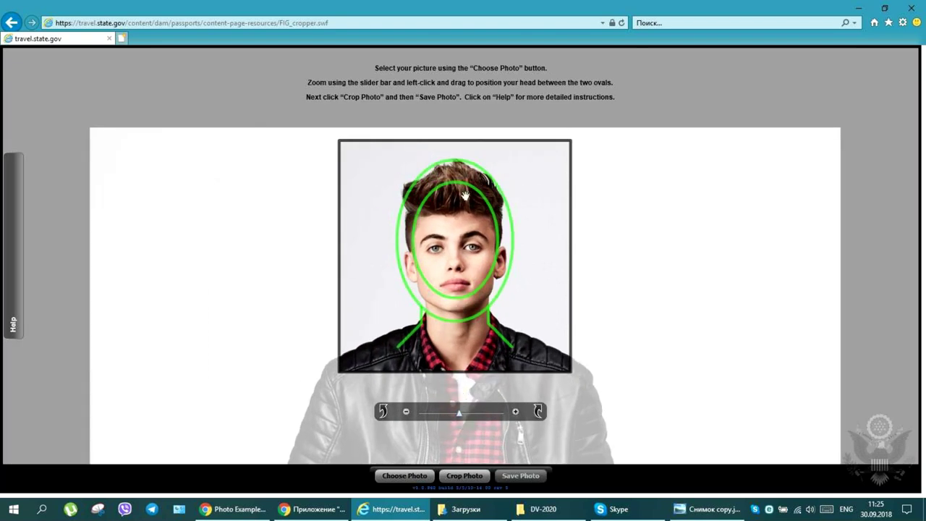
{"action": "left_click_drag", "start_coordinate": [460, 171], "coordinate": [458, 172]}
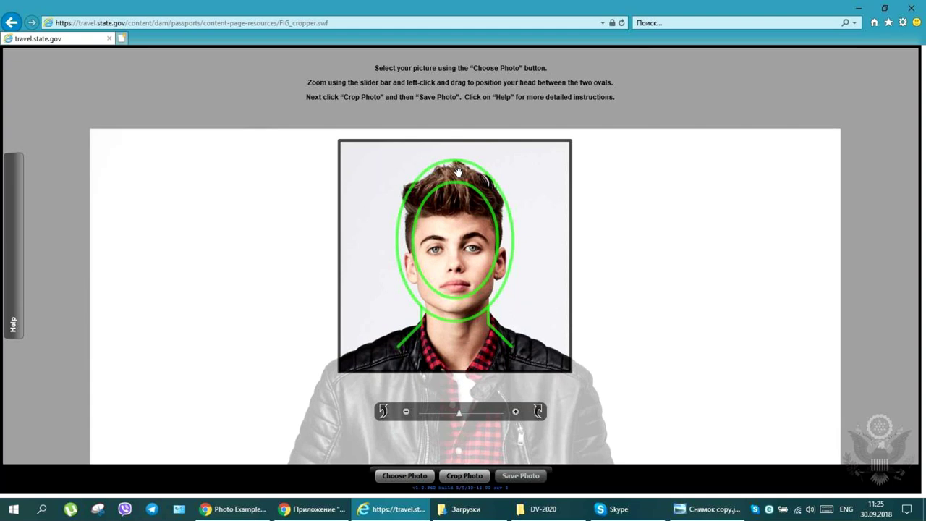
Crop the man's photo and save it in the DV-2020 folder as CROPPED-18_006_web-221.jpg.
{"action": "left_click", "coordinate": [464, 478]}
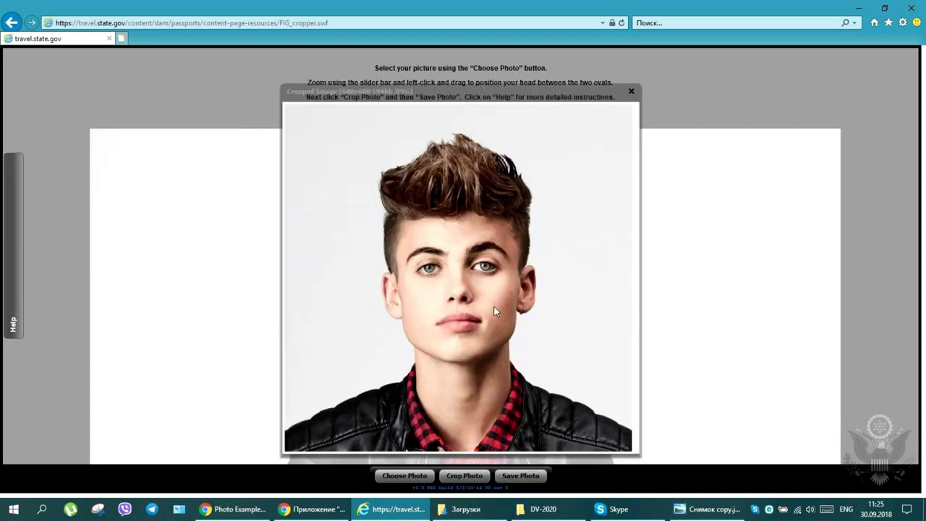
{"action": "left_click", "coordinate": [511, 476]}
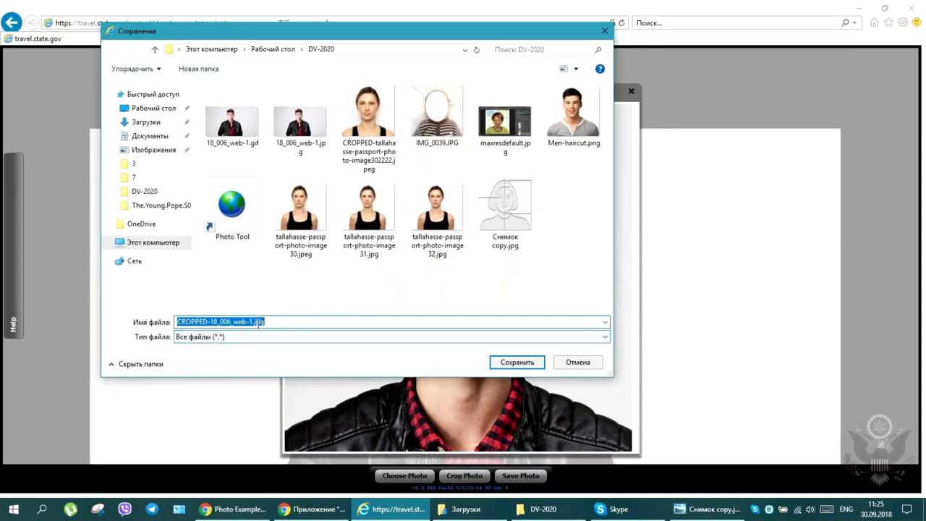
{"action": "left_click", "coordinate": [249, 324]}
{"action": "key", "text": "Return"}
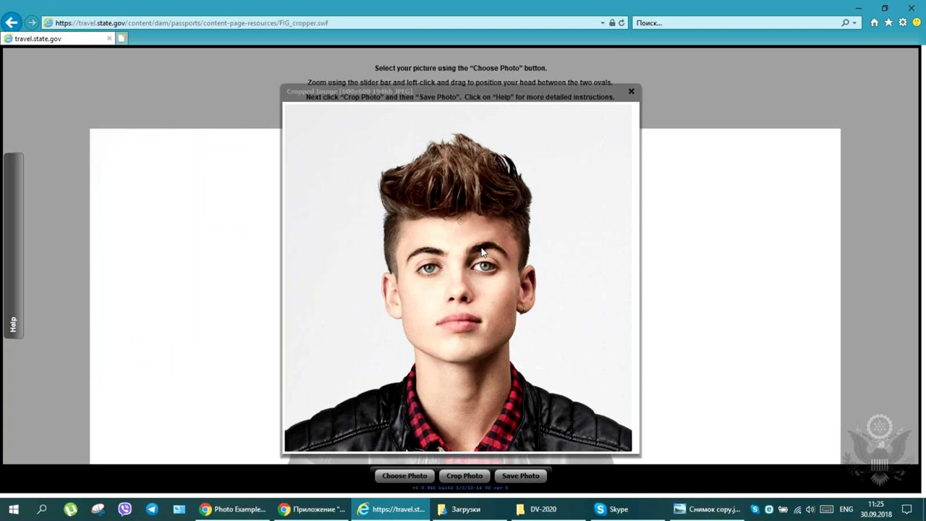
Examine the man's cropped photo and the dimensions, file size and format given in its preview title.
{"action": "left_click_drag", "start_coordinate": [444, 100], "coordinate": [283, 84]}
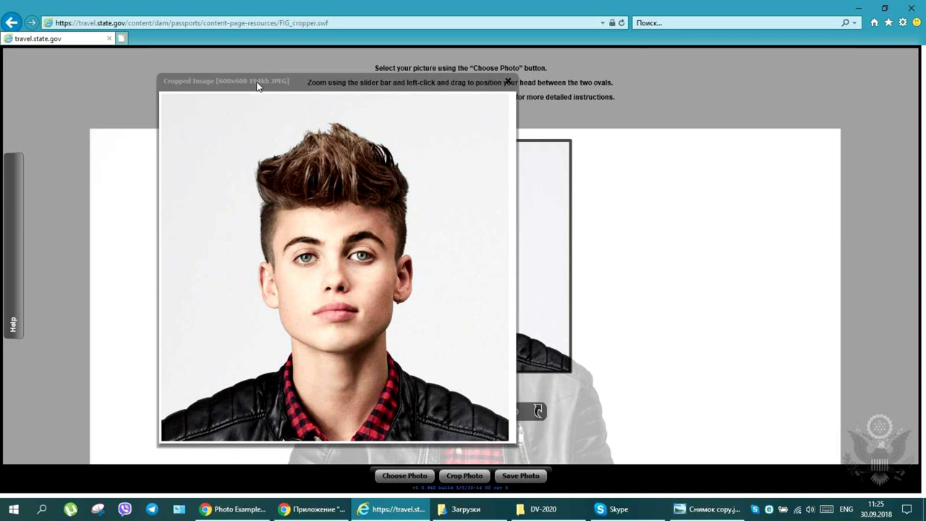
{"action": "left_click_drag", "start_coordinate": [263, 86], "coordinate": [298, 85]}
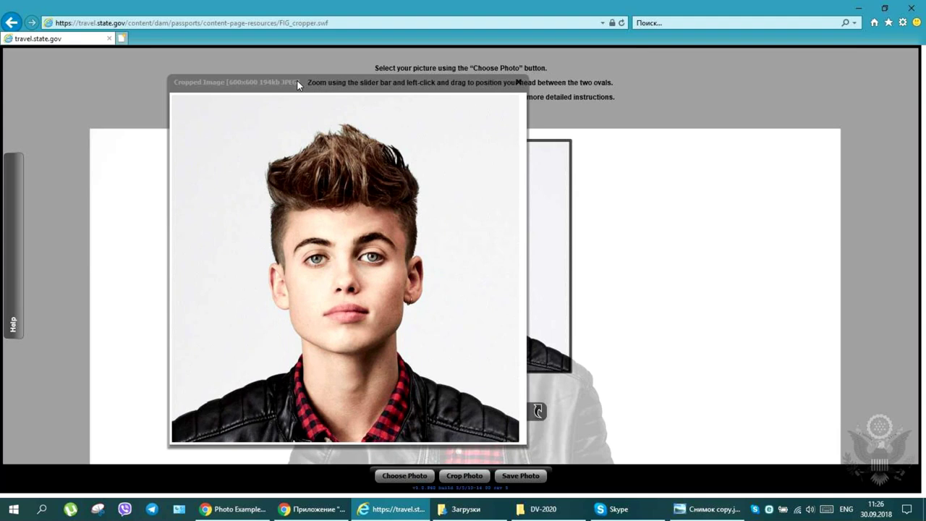
{"action": "left_click_drag", "start_coordinate": [297, 85], "coordinate": [296, 73]}
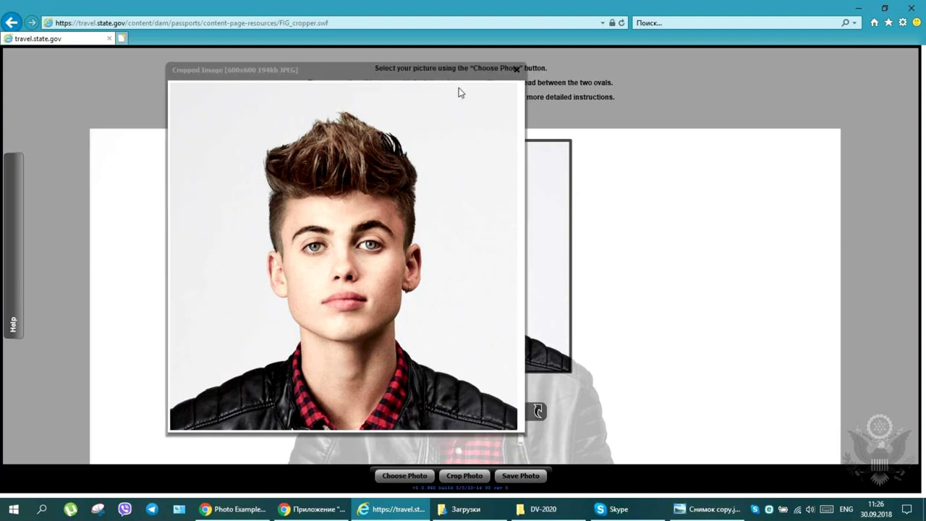
{"action": "left_click_drag", "start_coordinate": [438, 78], "coordinate": [510, 78]}
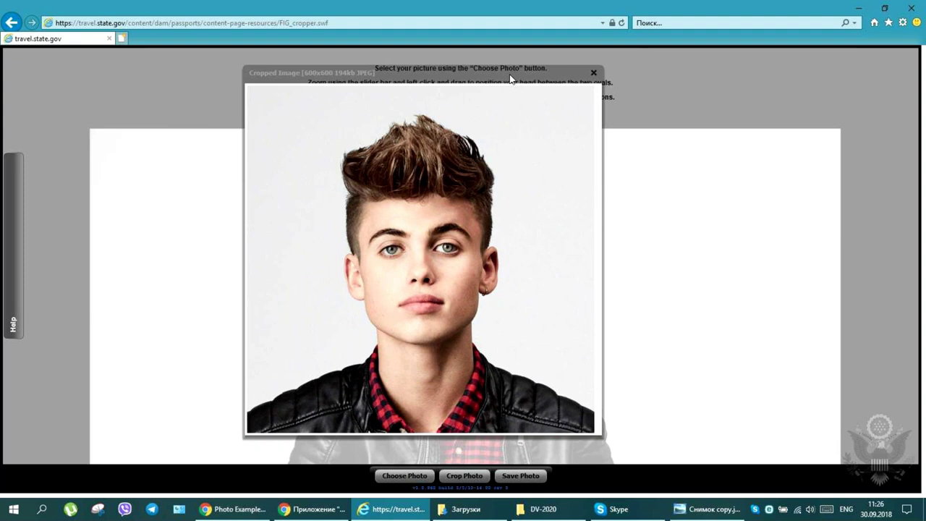
{"action": "left_click_drag", "start_coordinate": [509, 78], "coordinate": [524, 79]}
Examine the head-position diagram Снимок copy.jpg and the baby photo IMG_0039.JPG from the DV-2020 folder, closing each one.
{"action": "key", "text": "alt+Tab"}
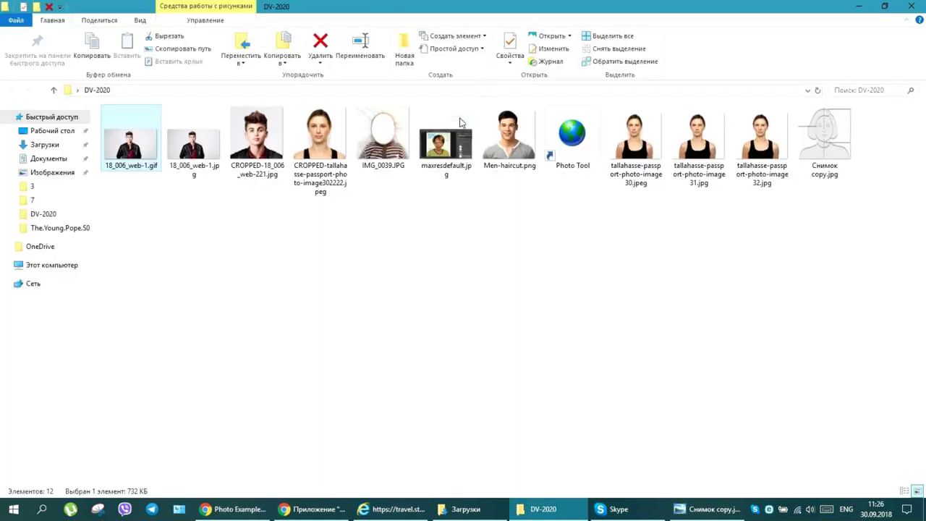
{"action": "left_click", "coordinate": [460, 151]}
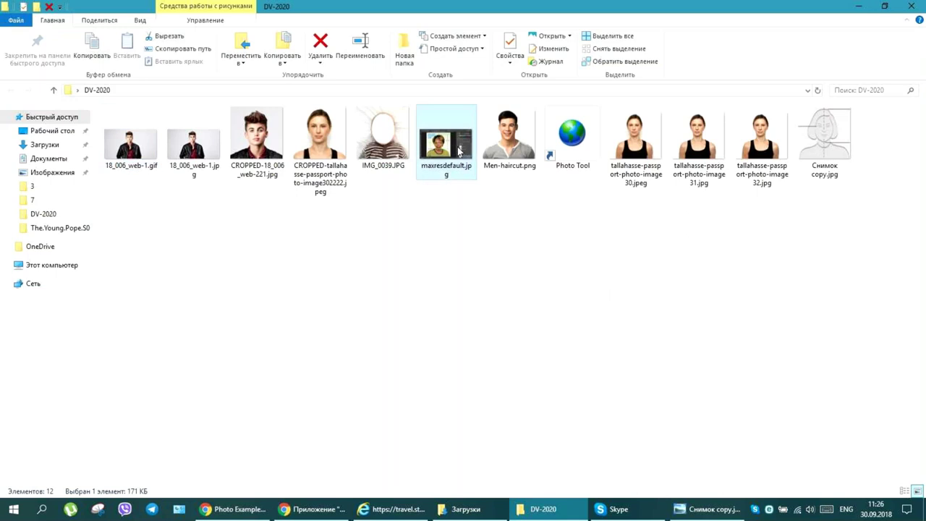
{"action": "double_click", "coordinate": [817, 145]}
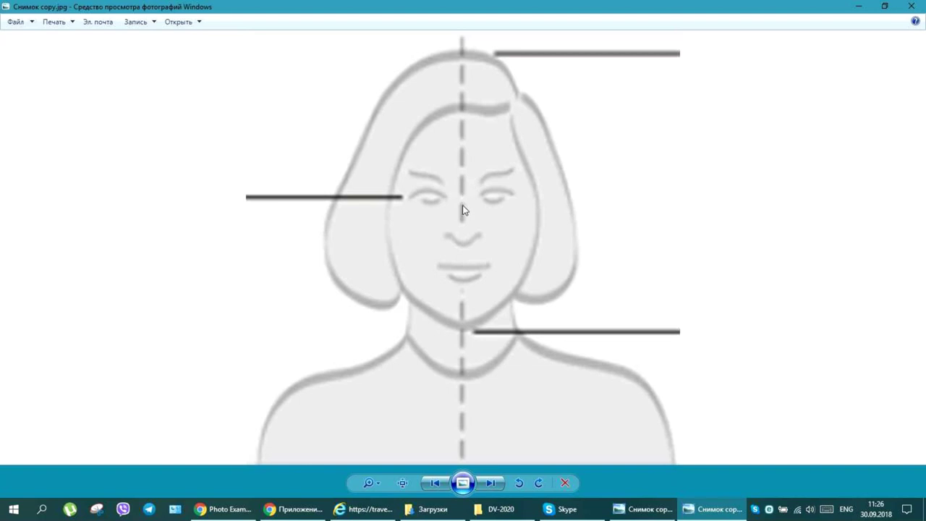
{"action": "left_click", "coordinate": [910, 7]}
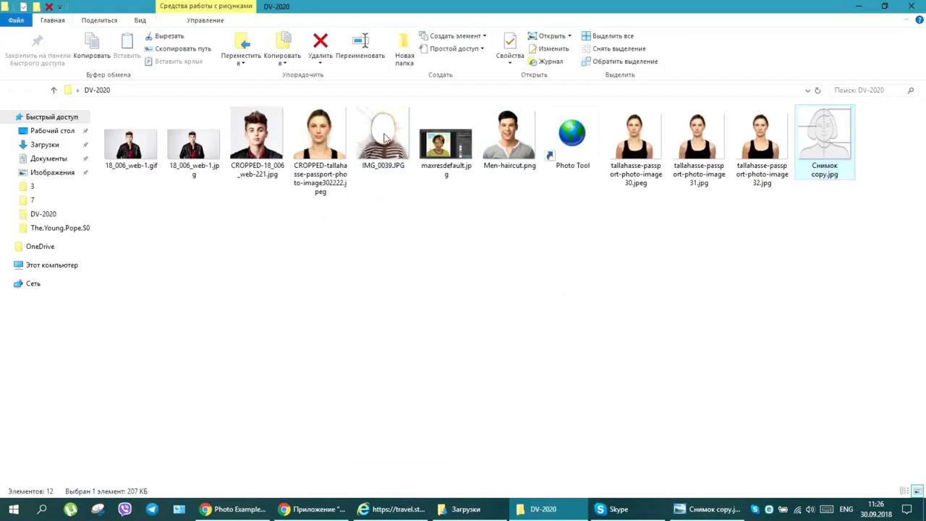
{"action": "left_click", "coordinate": [384, 137]}
{"action": "double_click", "coordinate": [384, 136]}
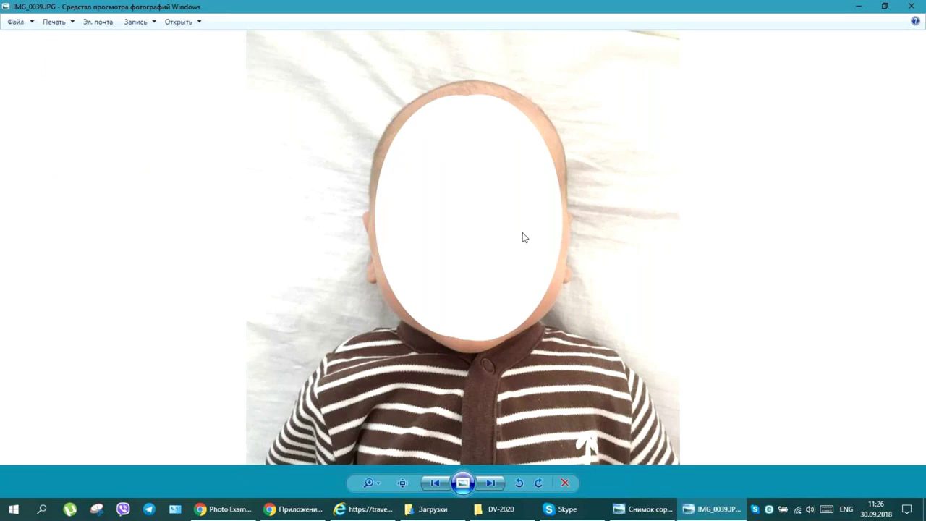
{"action": "left_click", "coordinate": [912, 6]}
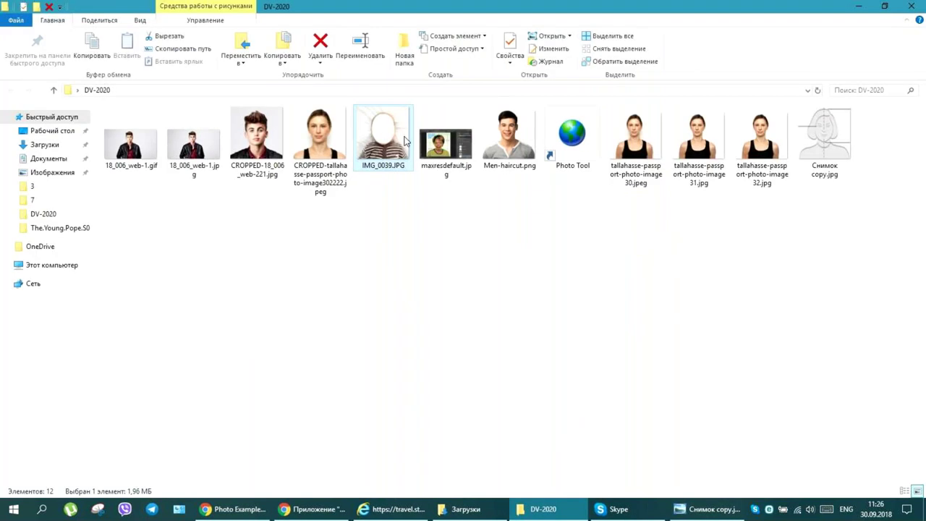
{"action": "double_click", "coordinate": [387, 140]}
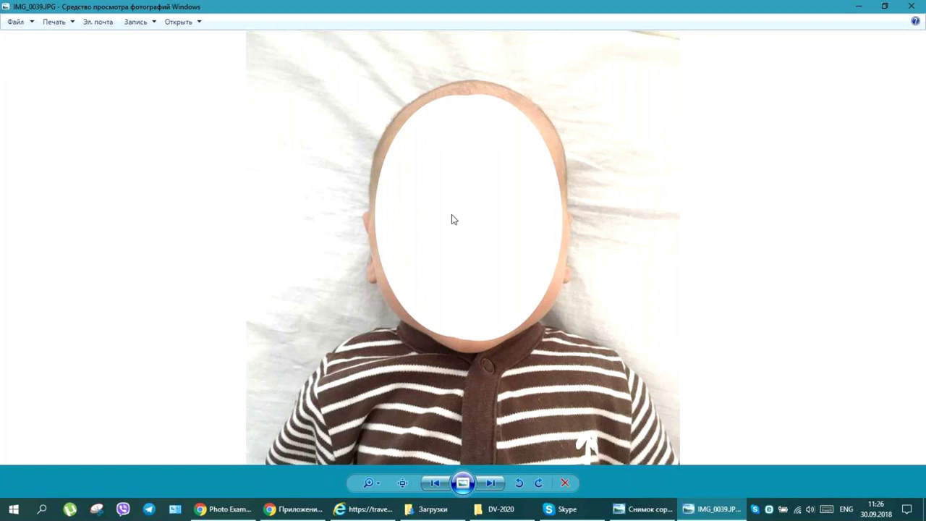
{"action": "left_click", "coordinate": [911, 6]}
Load IMG_0039.JPG into the online Photo Tool and zoom it out so the baby's head and shoulders fit the crop frame.
{"action": "left_click", "coordinate": [399, 509]}
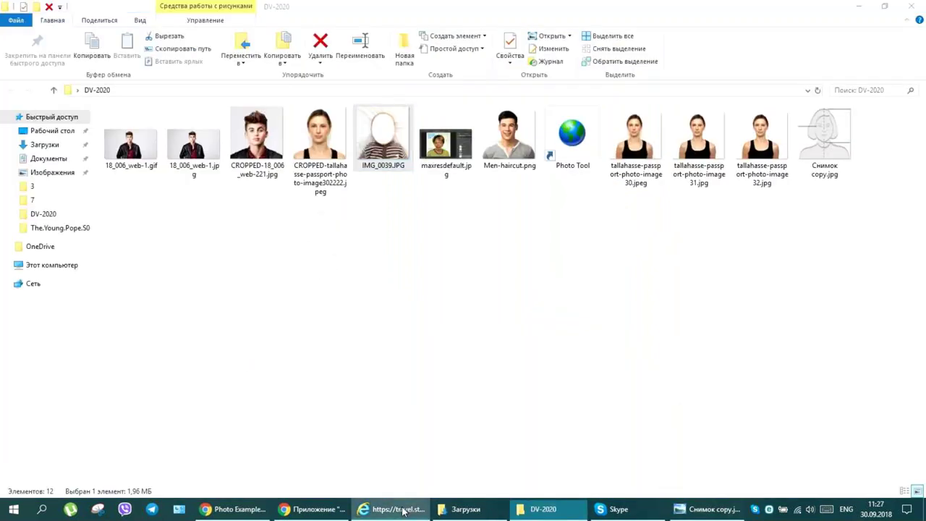
{"action": "left_click", "coordinate": [399, 476]}
{"action": "double_click", "coordinate": [434, 112]}
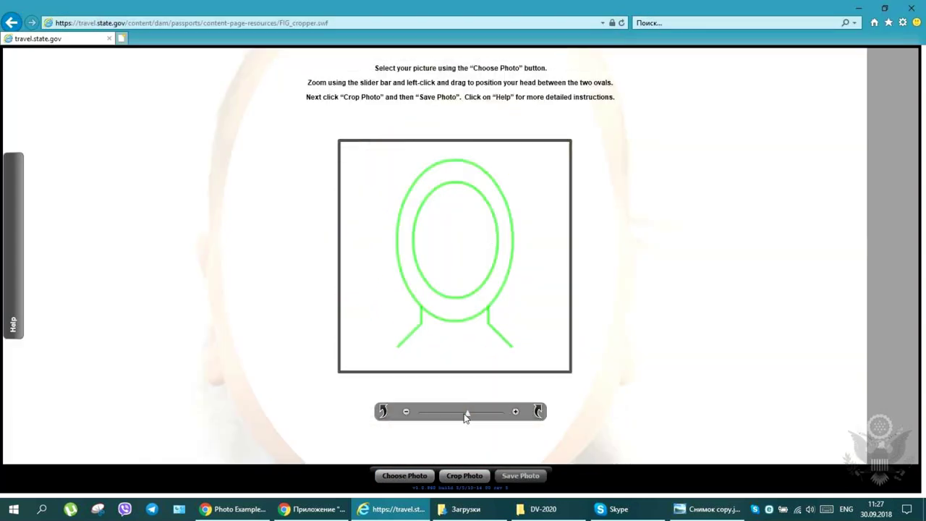
{"action": "mouse_move", "coordinate": [467, 420]}
{"action": "left_click_drag", "start_coordinate": [467, 420], "coordinate": [418, 413]}
Fine-tune the baby photo's zoom and position to fit the head inside the outer oval, preview the crop, and close the preview.
{"action": "left_click_drag", "start_coordinate": [434, 355], "coordinate": [442, 338]}
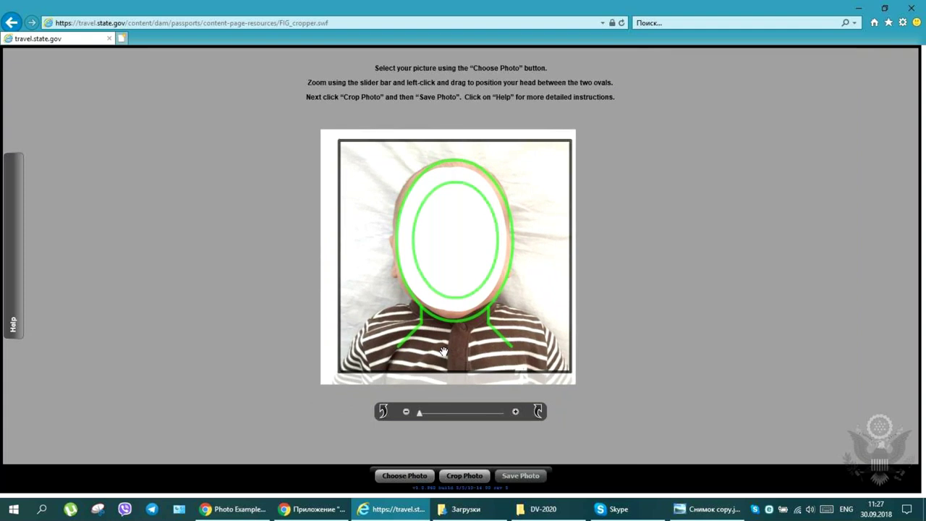
{"action": "left_click_drag", "start_coordinate": [422, 411], "coordinate": [420, 415]}
{"action": "left_click_drag", "start_coordinate": [440, 318], "coordinate": [442, 313]}
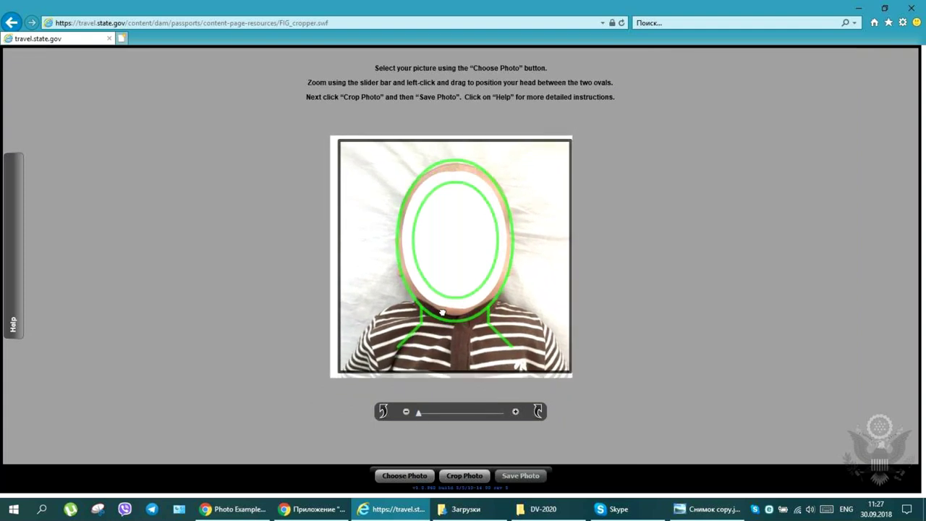
{"action": "left_click", "coordinate": [476, 481]}
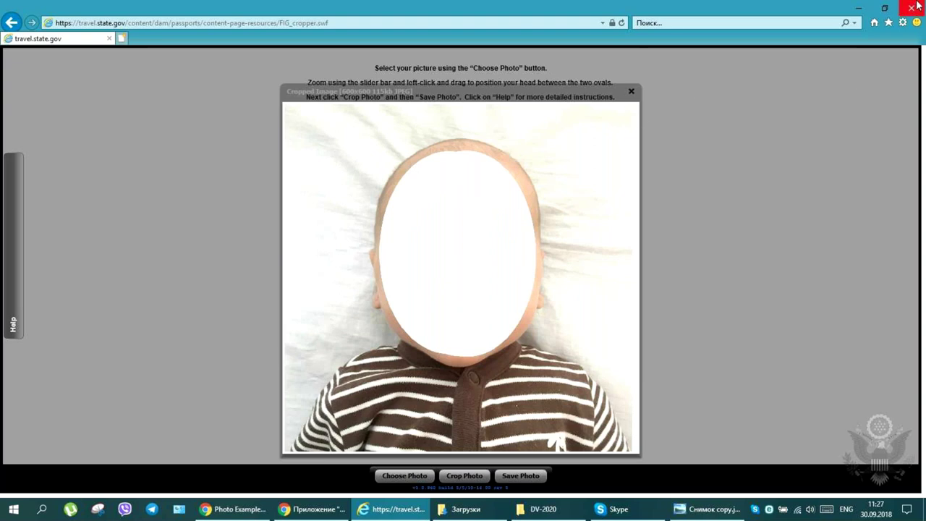
{"action": "left_click", "coordinate": [631, 92]}
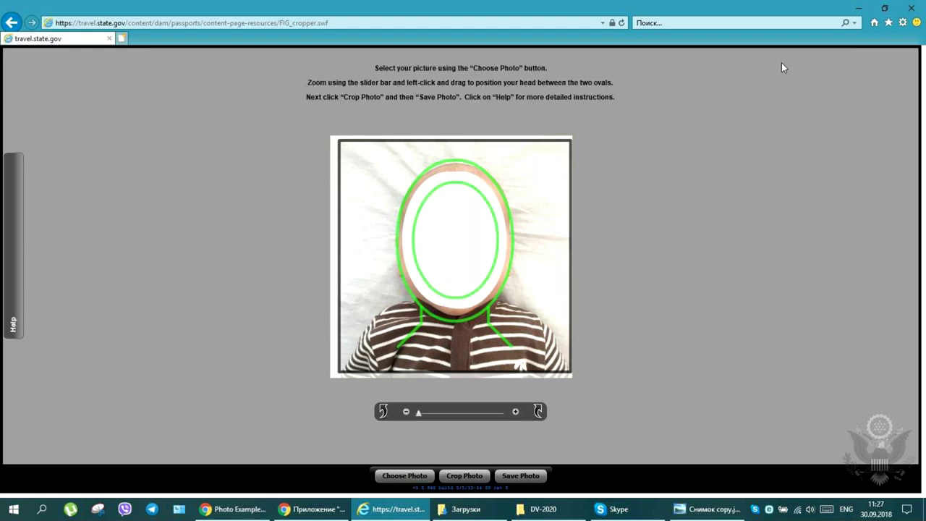
Close the online Photo Tool, examine the passport photo template image maxresdefault.jpg from the DV-2020 folder, and close it.
{"action": "left_click", "coordinate": [910, 9]}
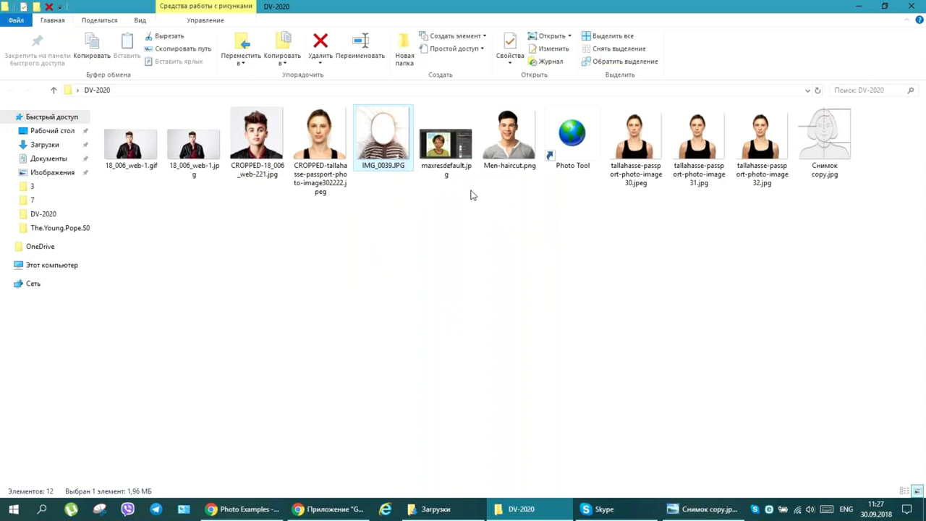
{"action": "double_click", "coordinate": [446, 142]}
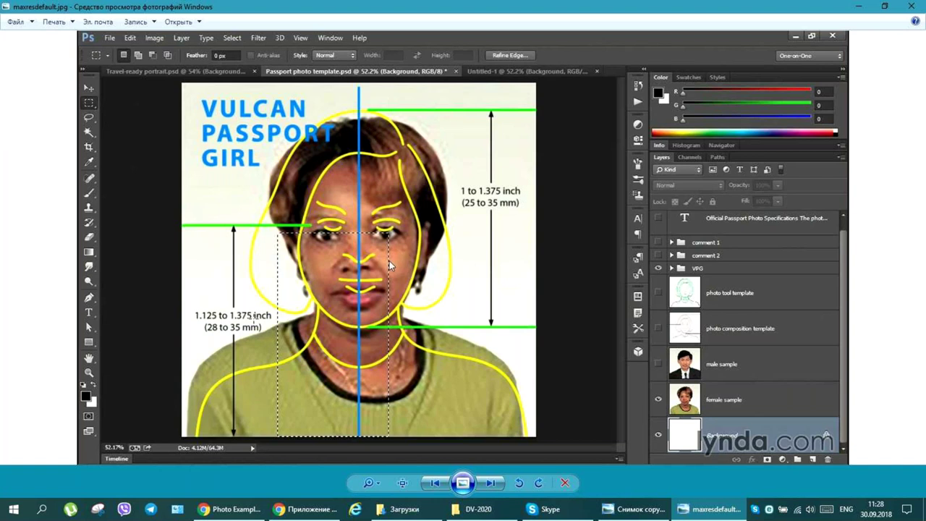
{"action": "left_click", "coordinate": [913, 6]}
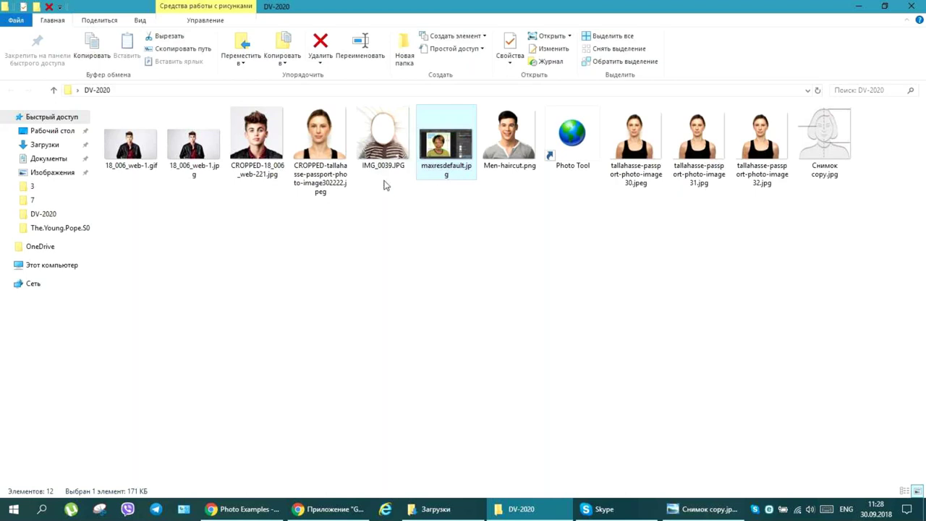
Examine the detailed file properties of 18_006_web-1.jpg, including the date taken, program name and image resolution.
{"action": "left_click", "coordinate": [471, 217]}
{"action": "left_click", "coordinate": [256, 142]}
{"action": "right_click", "coordinate": [256, 141]}
{"action": "left_click", "coordinate": [203, 156]}
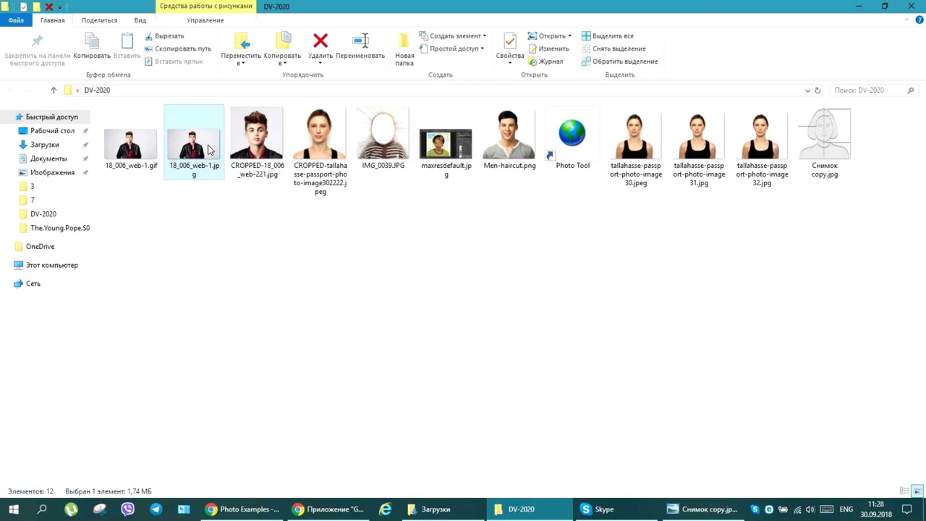
{"action": "right_click", "coordinate": [209, 145]}
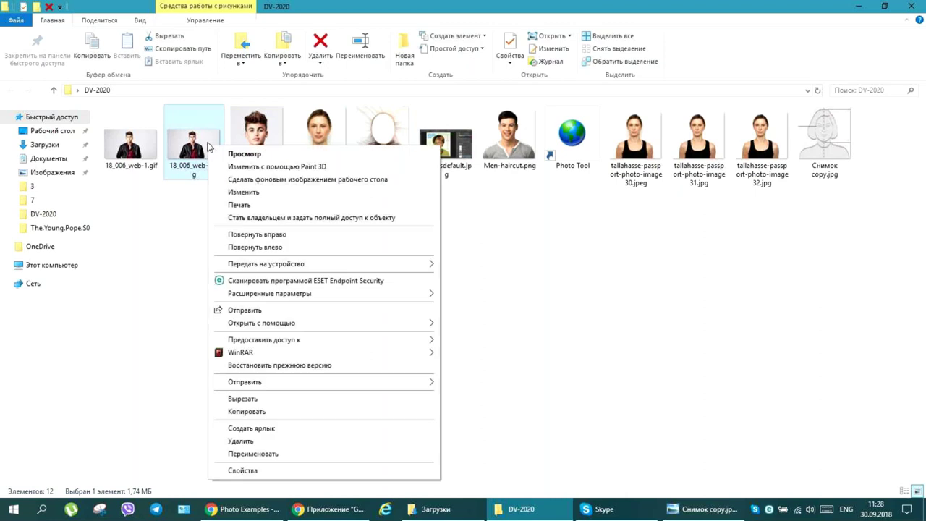
{"action": "left_click", "coordinate": [242, 471]}
{"action": "left_click_drag", "start_coordinate": [295, 157], "coordinate": [420, 164]}
{"action": "left_click", "coordinate": [430, 185]}
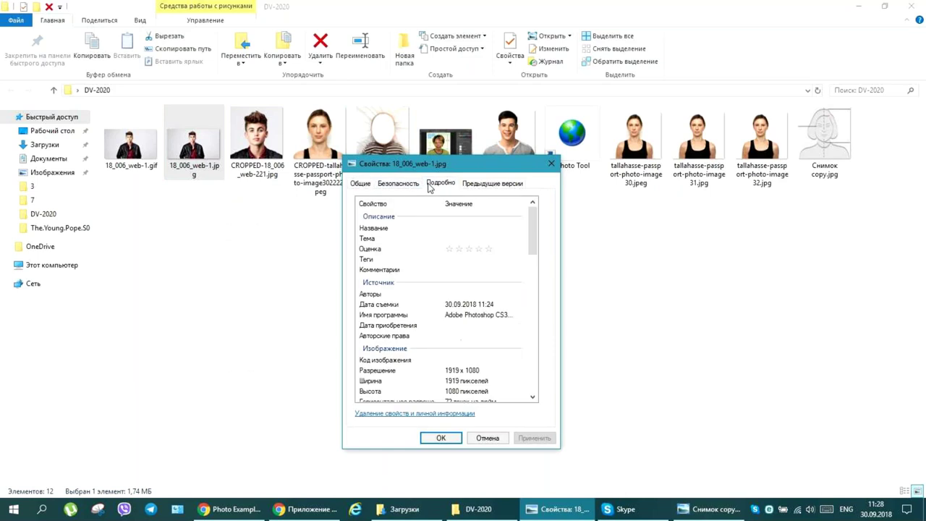
{"action": "mouse_move", "coordinate": [533, 215]}
{"action": "left_mouse_down"}
{"action": "mouse_move", "coordinate": [533, 232]}
{"action": "mouse_move", "coordinate": [538, 220]}
{"action": "left_mouse_up"}
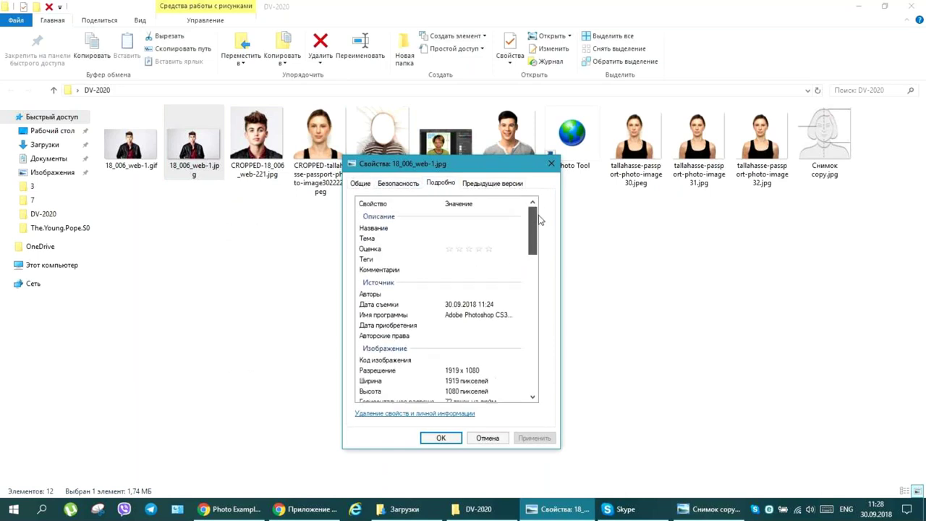
{"action": "left_click", "coordinate": [467, 314]}
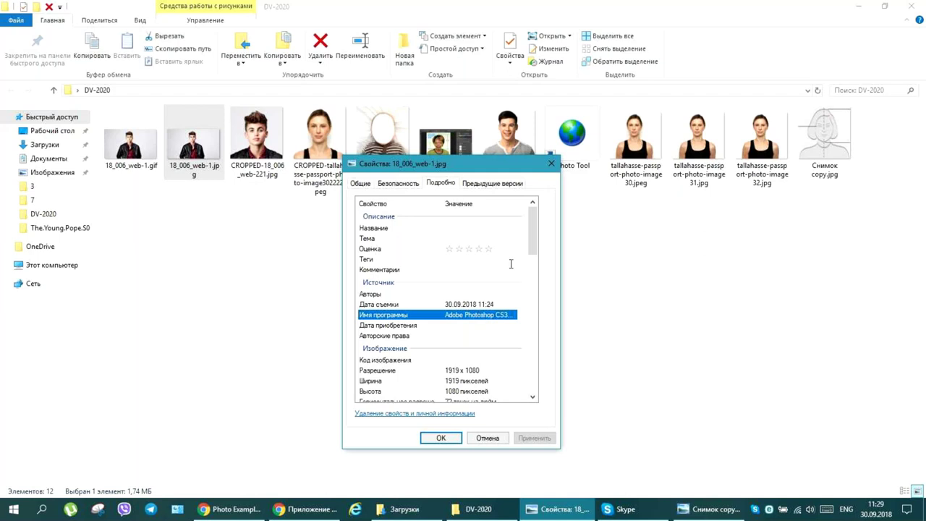
{"action": "left_click_drag", "start_coordinate": [533, 243], "coordinate": [532, 250]}
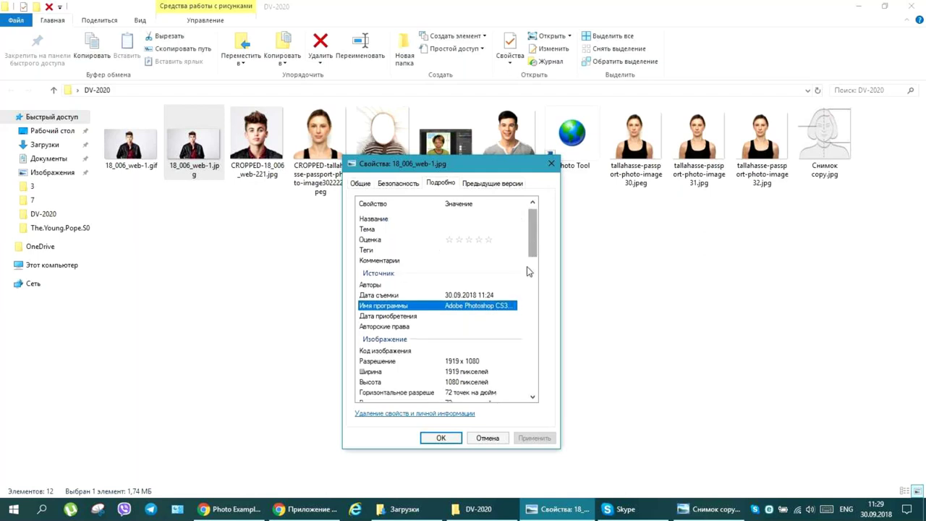
Mark the date taken and program name for removal from 18_006_web-1.jpg, cancel the removal, and close the file properties.
{"action": "left_click", "coordinate": [419, 412]}
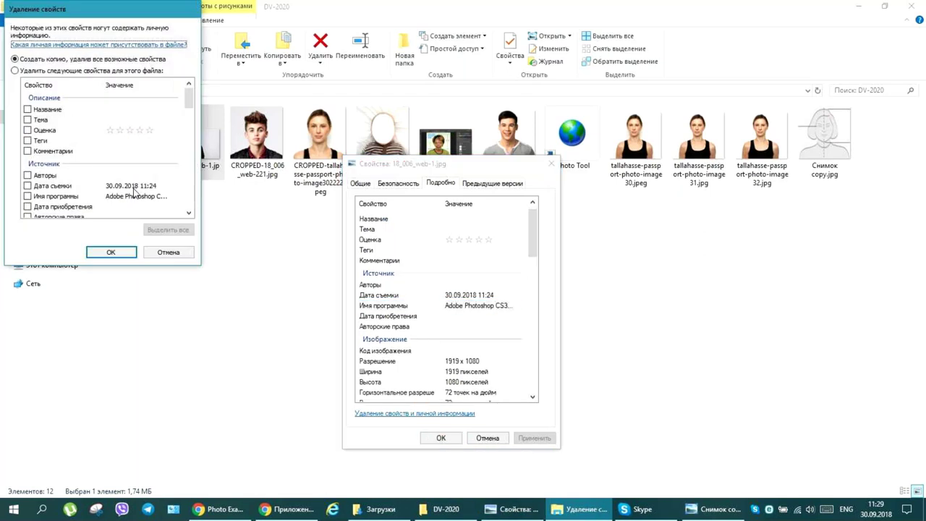
{"action": "left_click", "coordinate": [29, 72]}
{"action": "left_click", "coordinate": [27, 186]}
{"action": "left_click", "coordinate": [27, 196]}
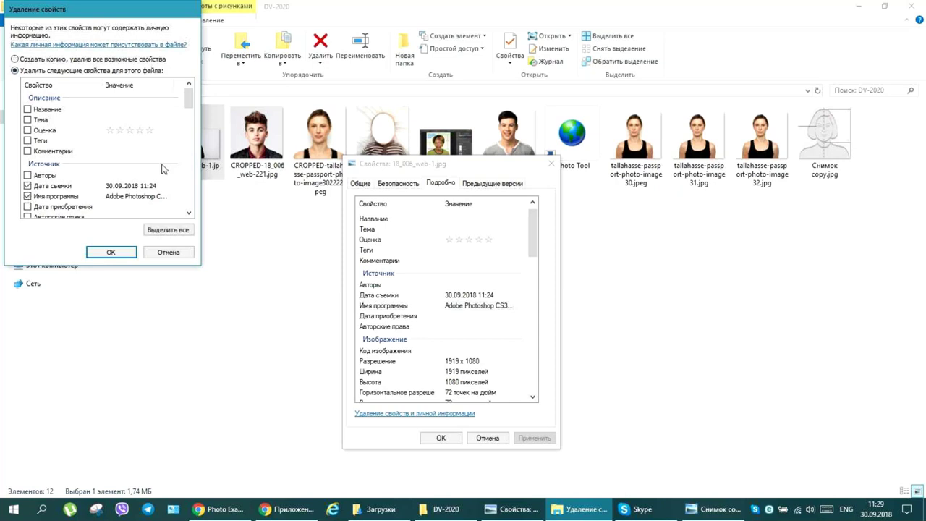
{"action": "scroll", "coordinate": [189, 107], "scroll_direction": "down", "scroll_amount": 1}
{"action": "left_click", "coordinate": [69, 168]}
{"action": "left_click", "coordinate": [60, 179]}
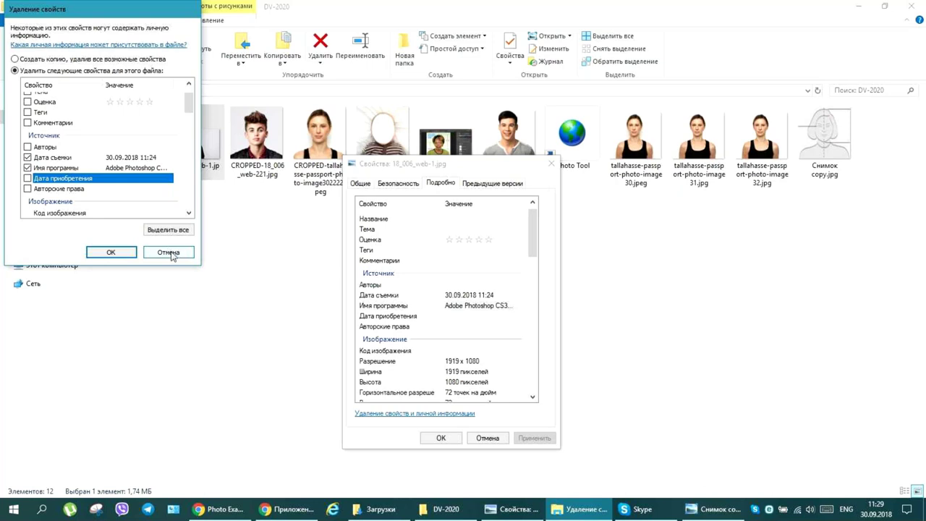
{"action": "left_click", "coordinate": [170, 253]}
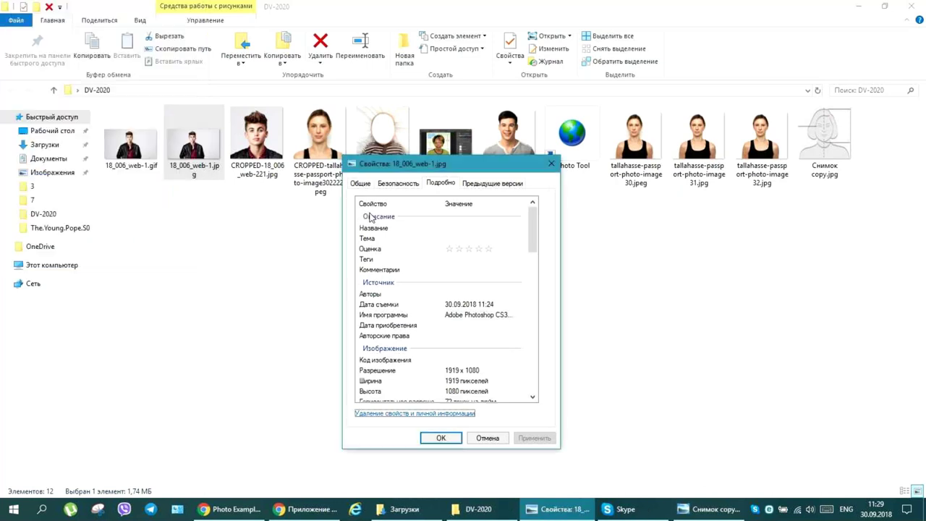
{"action": "left_click", "coordinate": [551, 165]}
Examine the source metadata, dimensions and resolution in the detailed properties of CROPPED-18_006_web-221.jpg, and close them.
{"action": "right_click", "coordinate": [255, 139]}
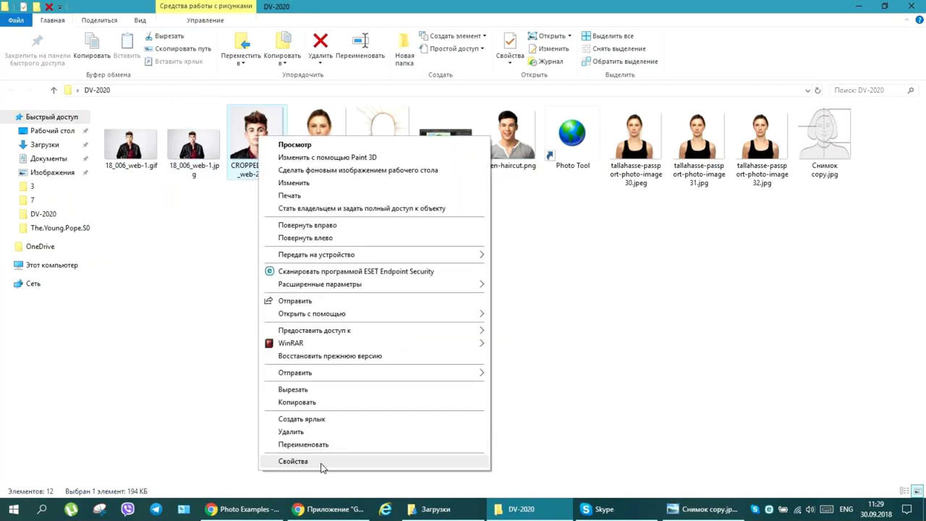
{"action": "left_click", "coordinate": [322, 460]}
{"action": "left_click_drag", "start_coordinate": [307, 153], "coordinate": [385, 152]}
{"action": "left_click", "coordinate": [440, 166]}
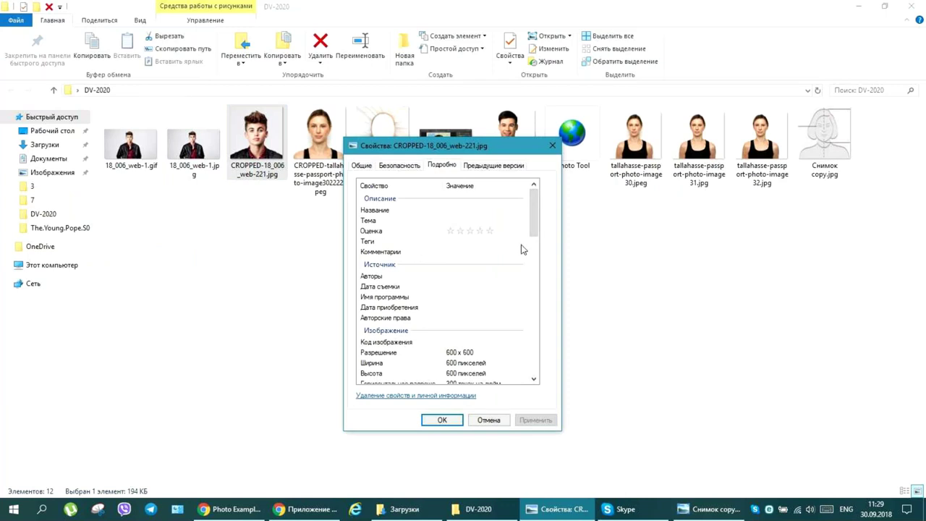
{"action": "left_click", "coordinate": [553, 147]}
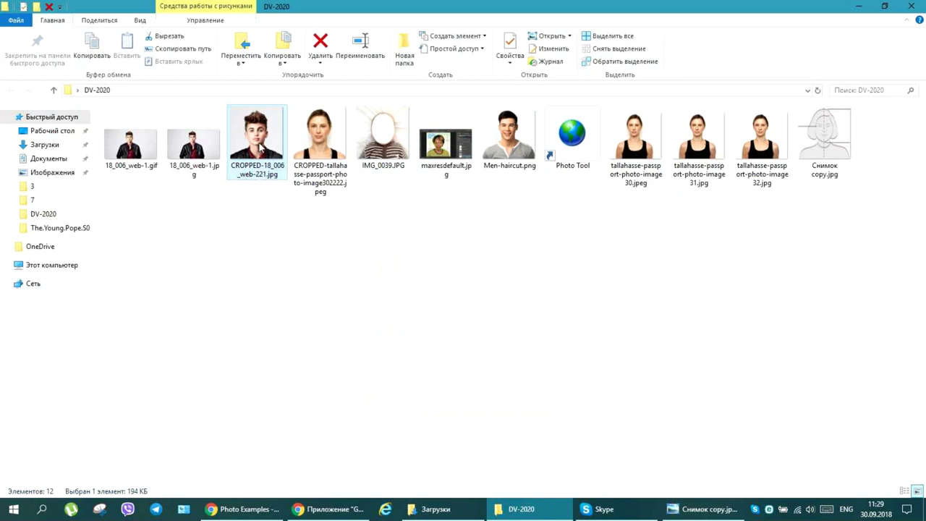
{"action": "left_click", "coordinate": [510, 51]}
{"action": "left_click", "coordinate": [362, 153]}
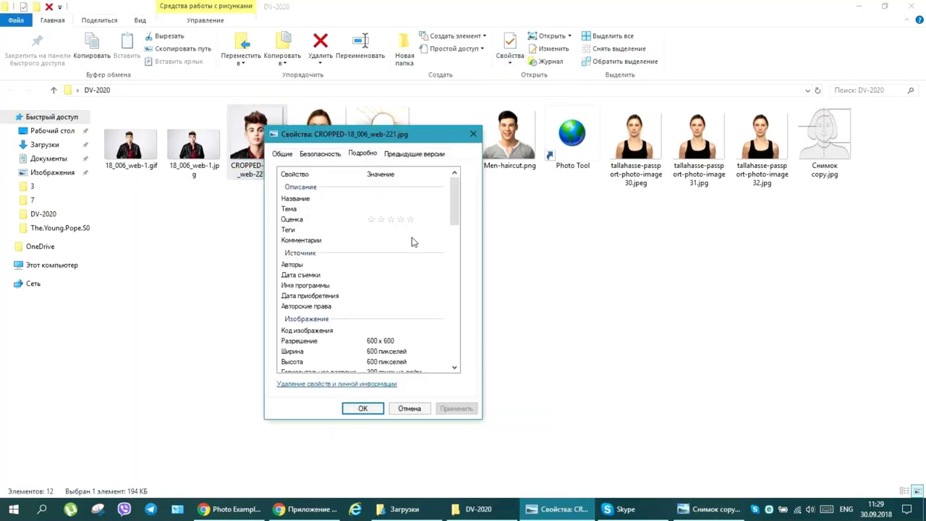
{"action": "scroll", "coordinate": [402, 347], "scroll_direction": "down", "scroll_amount": 3}
{"action": "scroll", "coordinate": [402, 323], "scroll_direction": "up", "scroll_amount": 2}
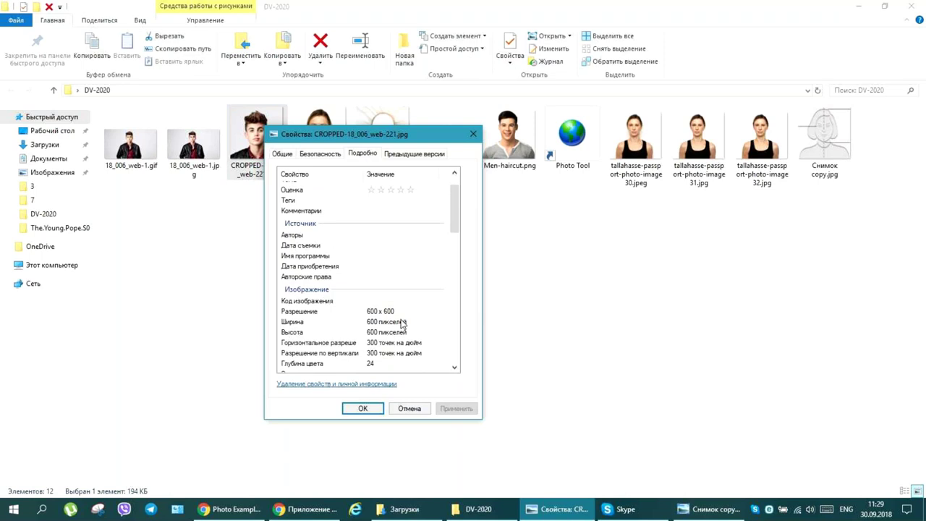
{"action": "left_click", "coordinate": [471, 137]}
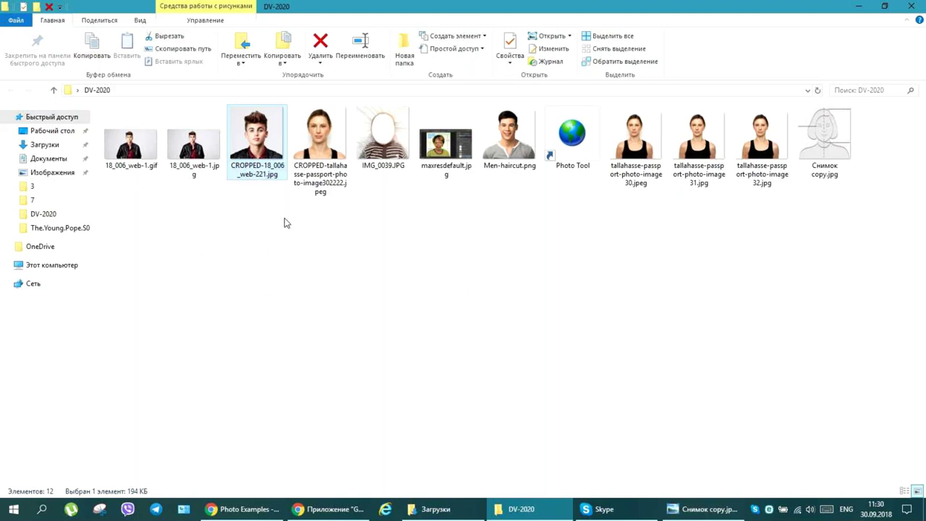
{"action": "left_click_drag", "start_coordinate": [323, 237], "coordinate": [259, 146]}
{"action": "left_click", "coordinate": [268, 258]}
{"action": "left_click", "coordinate": [262, 146]}
{"action": "left_click", "coordinate": [316, 145]}
{"action": "left_click", "coordinate": [264, 139]}
{"action": "left_click", "coordinate": [316, 139]}
{"action": "left_click", "coordinate": [270, 138]}
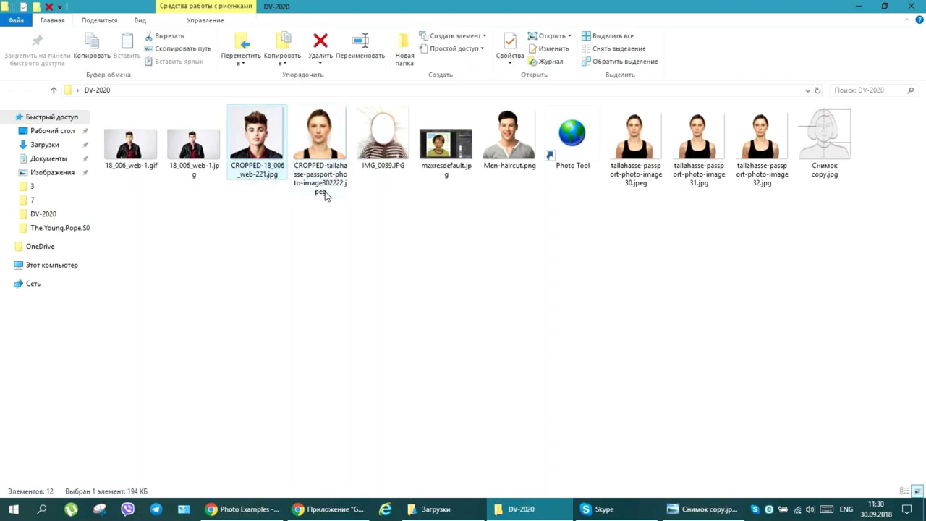
{"action": "left_click", "coordinate": [314, 142]}
{"action": "left_click", "coordinate": [277, 141]}
{"action": "left_click", "coordinate": [320, 133]}
{"action": "left_click", "coordinate": [264, 132]}
{"action": "left_click", "coordinate": [339, 136]}
{"action": "left_click", "coordinate": [276, 136]}
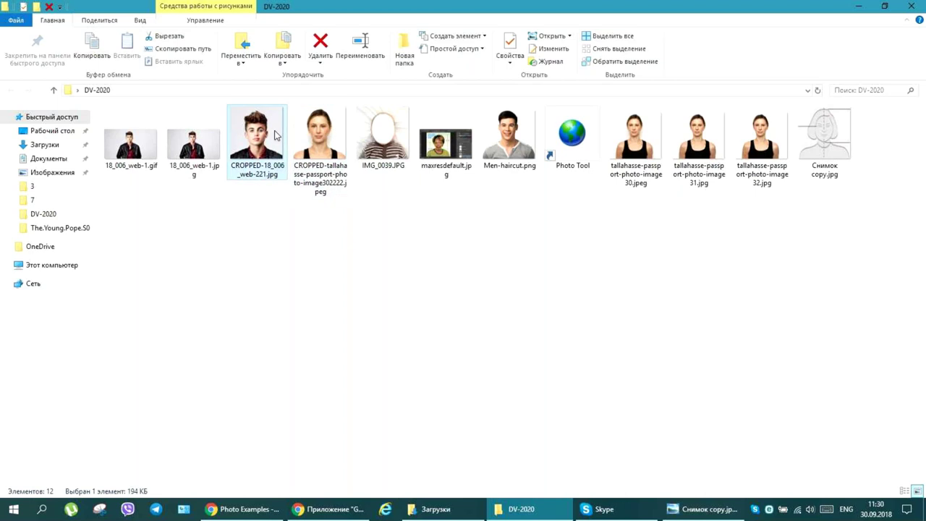